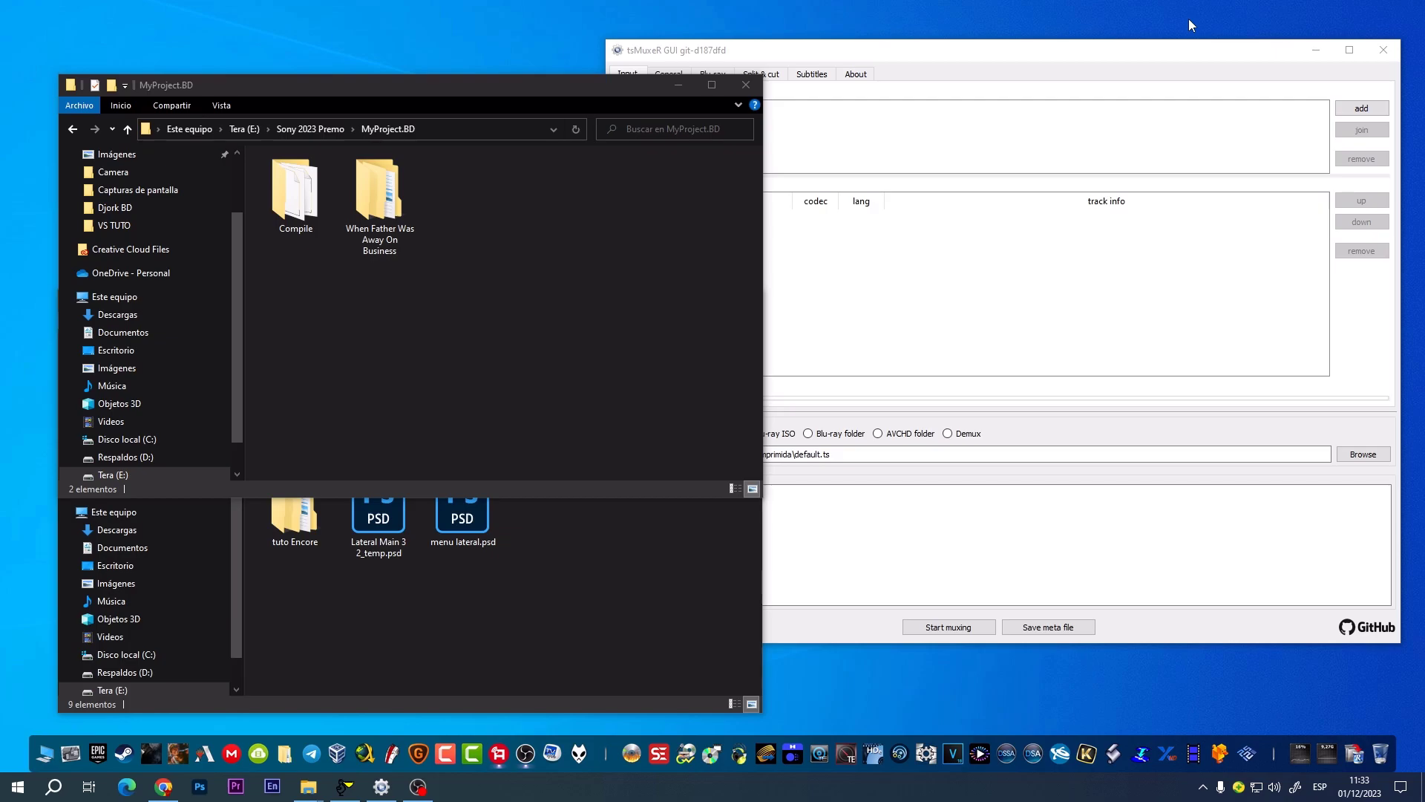
# Step: Arrange the MyProject.BD and De Encore2 folder windows and the tsMuxeR window so all three are accessible on the desktop
pyautogui.moveTo(469, 86); pyautogui.dragTo(432, 24)
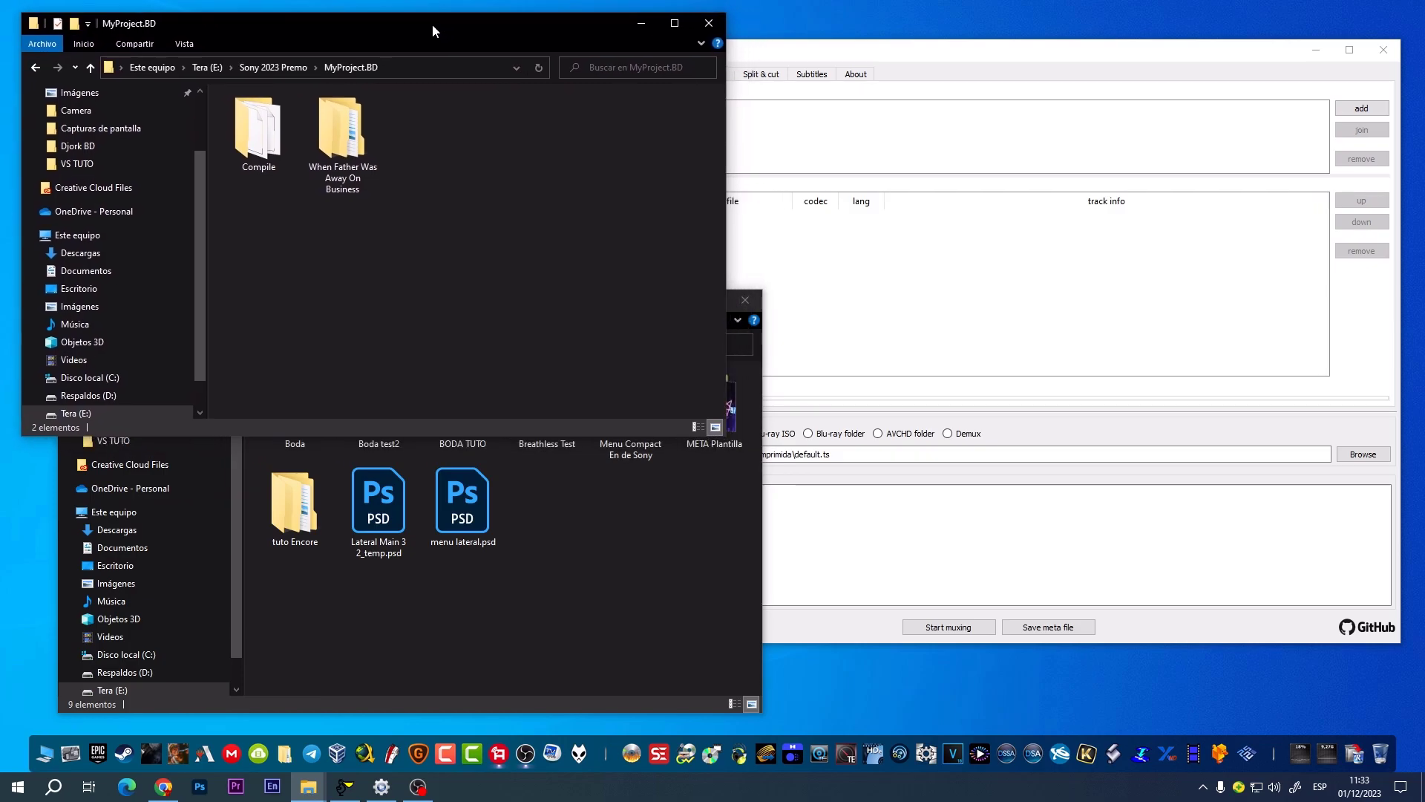
pyautogui.click(650, 629)
pyautogui.moveTo(573, 300)
pyautogui.mouseDown()
pyautogui.moveTo(561, 305)
pyautogui.moveTo(578, 303)
pyautogui.mouseUp()
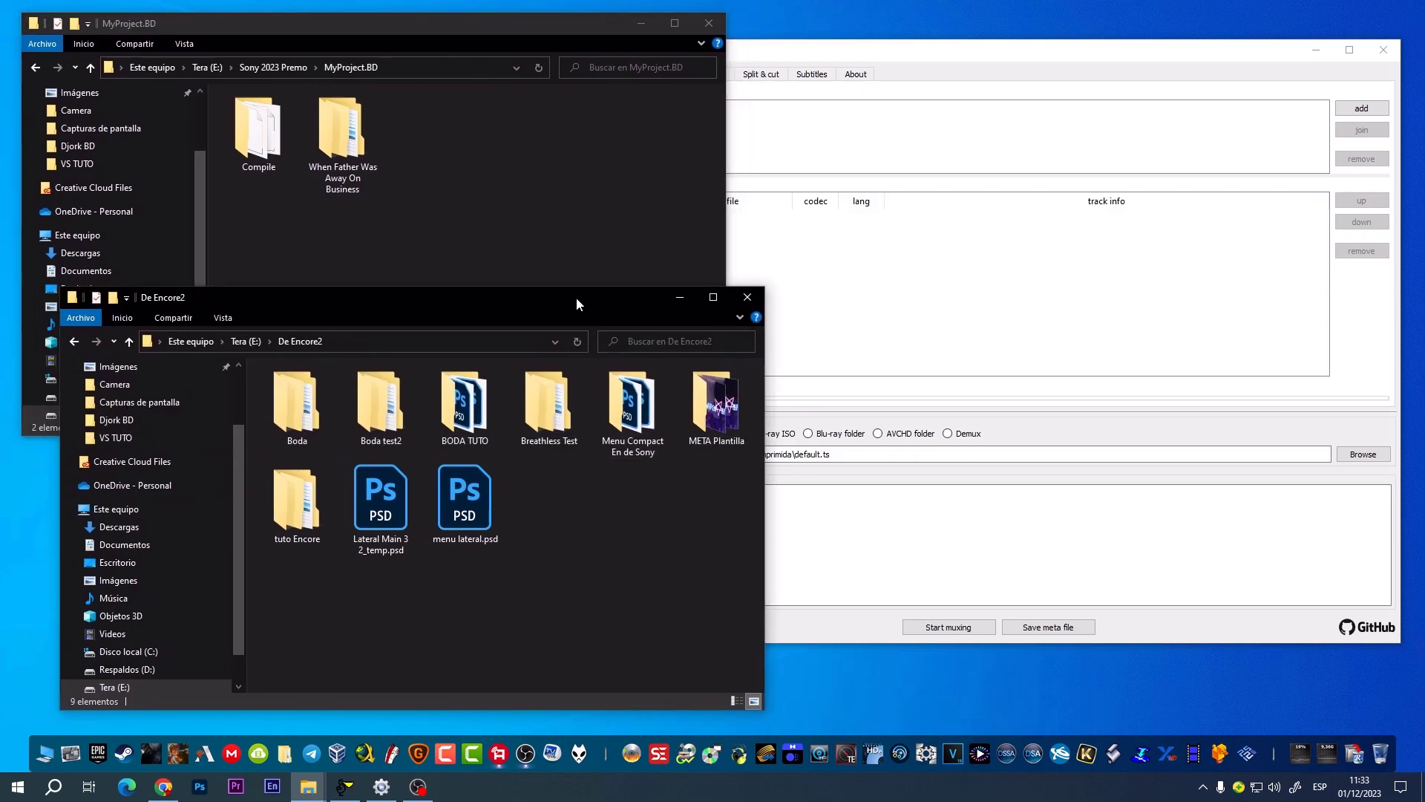
pyautogui.click(1011, 54)
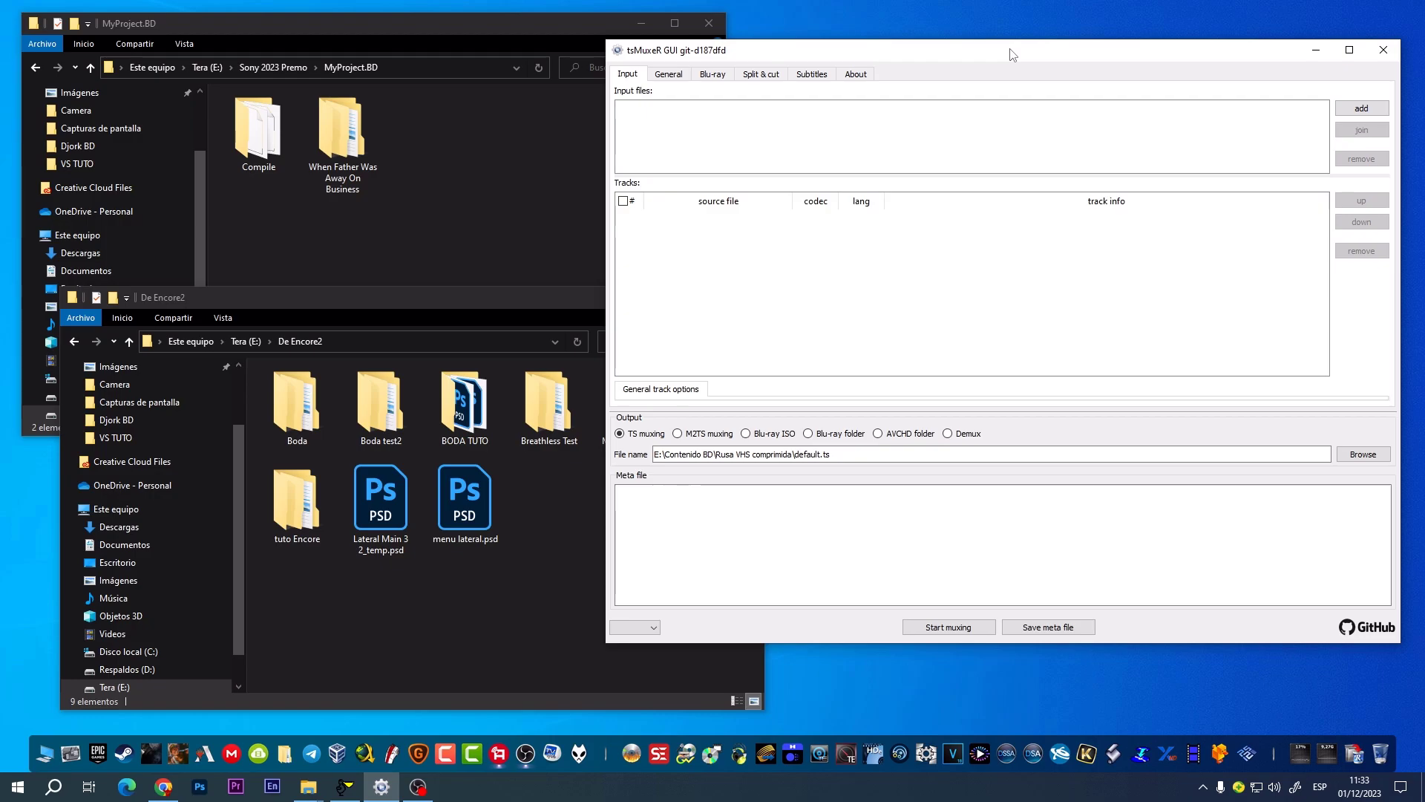
pyautogui.moveTo(1009, 54)
pyautogui.mouseDown()
pyautogui.moveTo(1014, 99)
pyautogui.moveTo(1003, 79)
pyautogui.mouseUp()
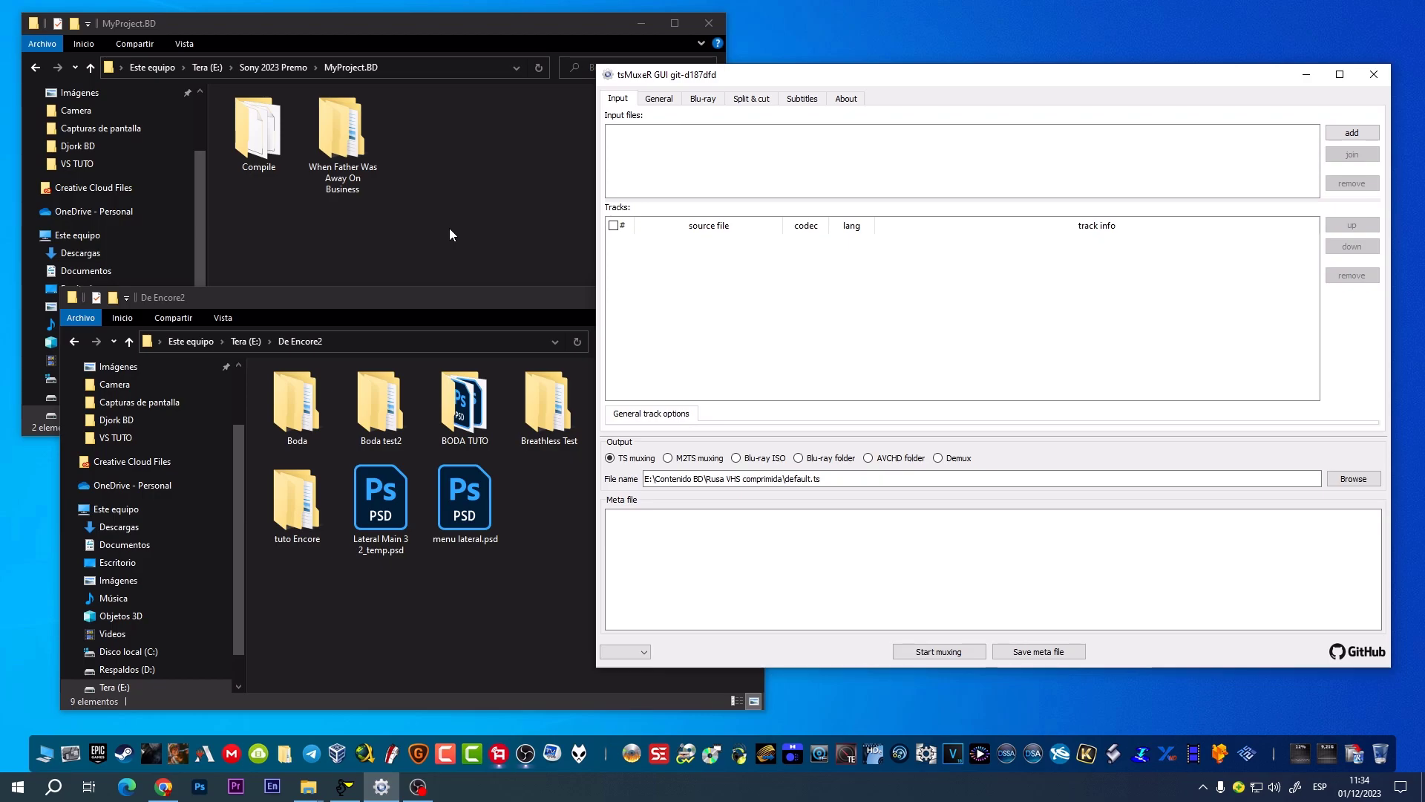
# Step: Compare the When Father Was Away On Business folder in MyProject.BD with the Boda folder in De Encore2
pyautogui.click(439, 33)
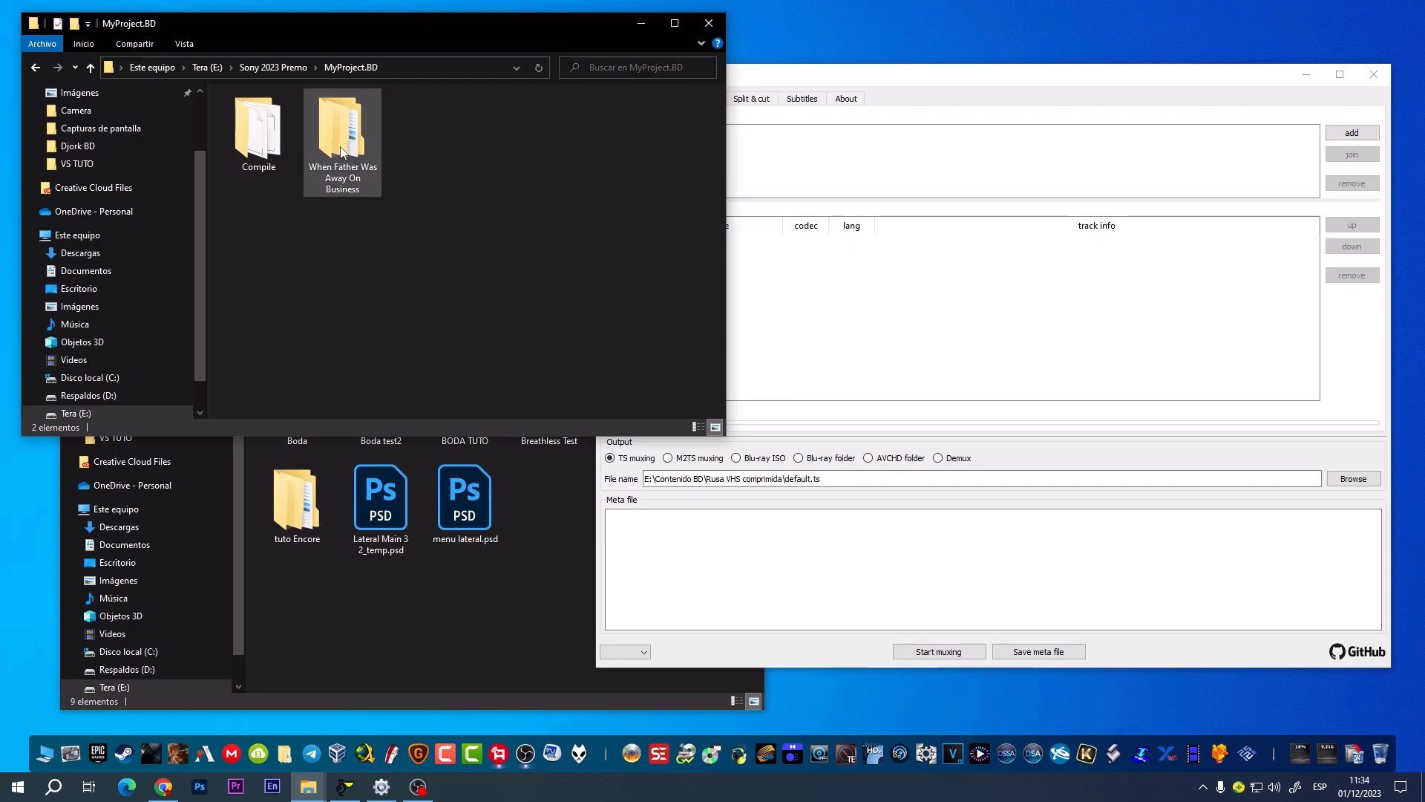
pyautogui.click(339, 612)
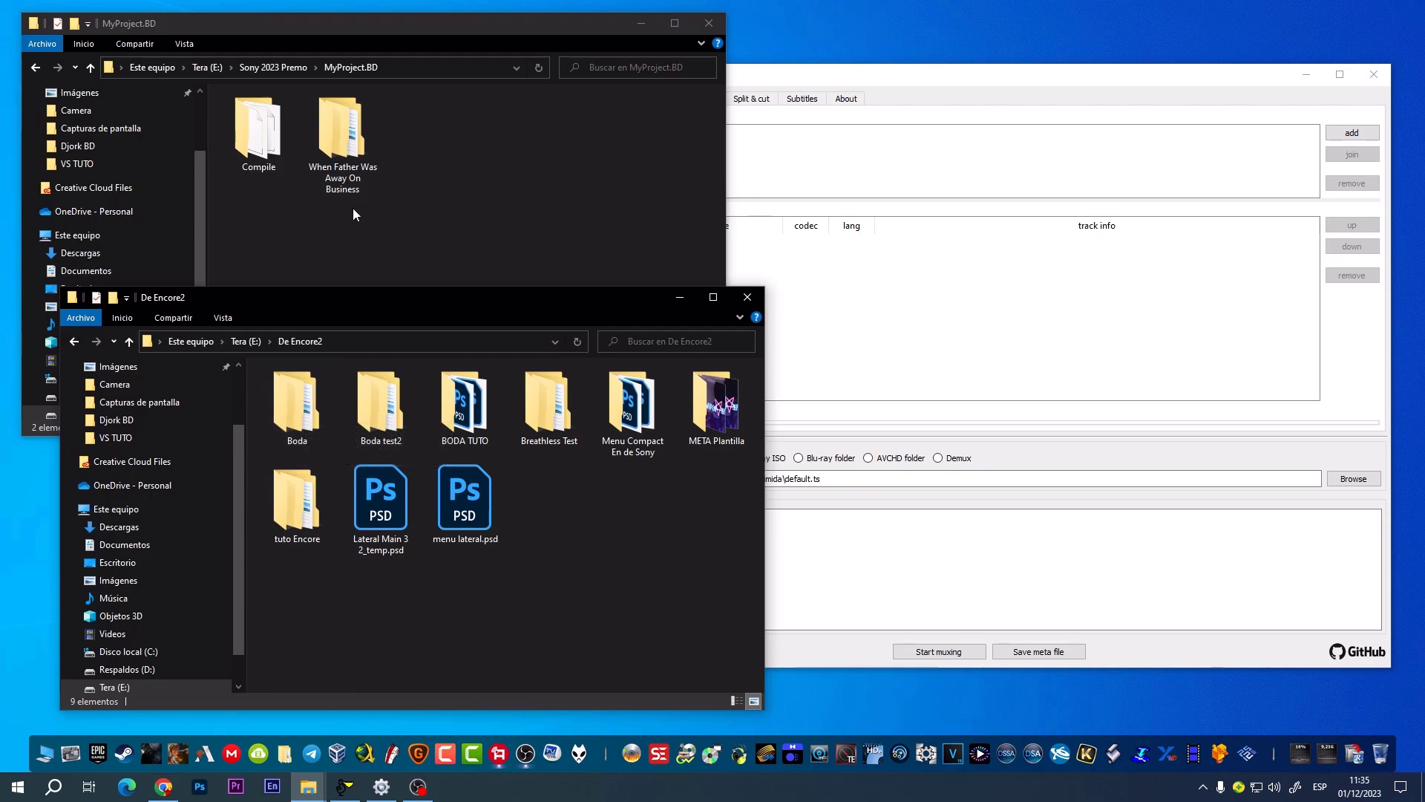
pyautogui.moveTo(417, 292); pyautogui.dragTo(453, 277)
pyautogui.click(336, 129)
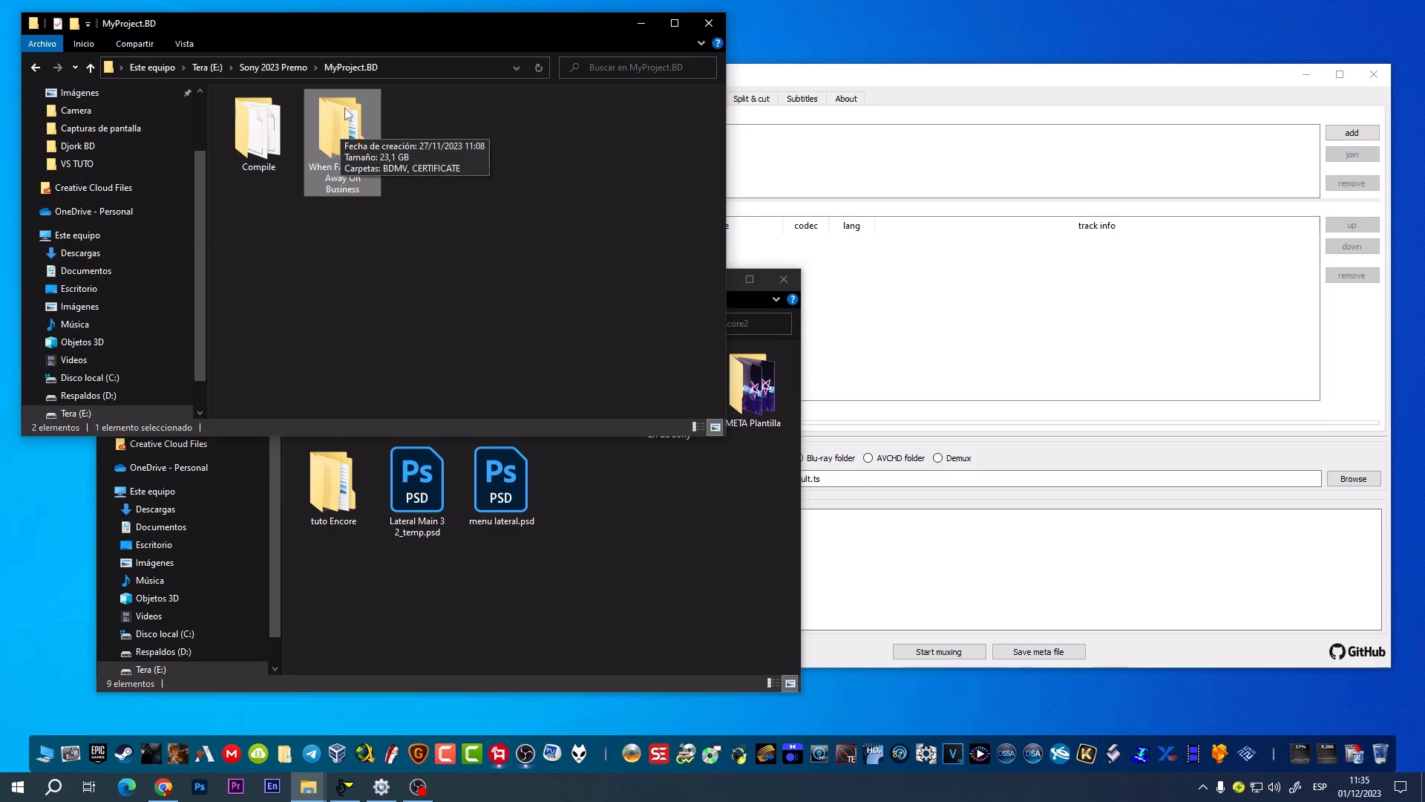
pyautogui.click(445, 607)
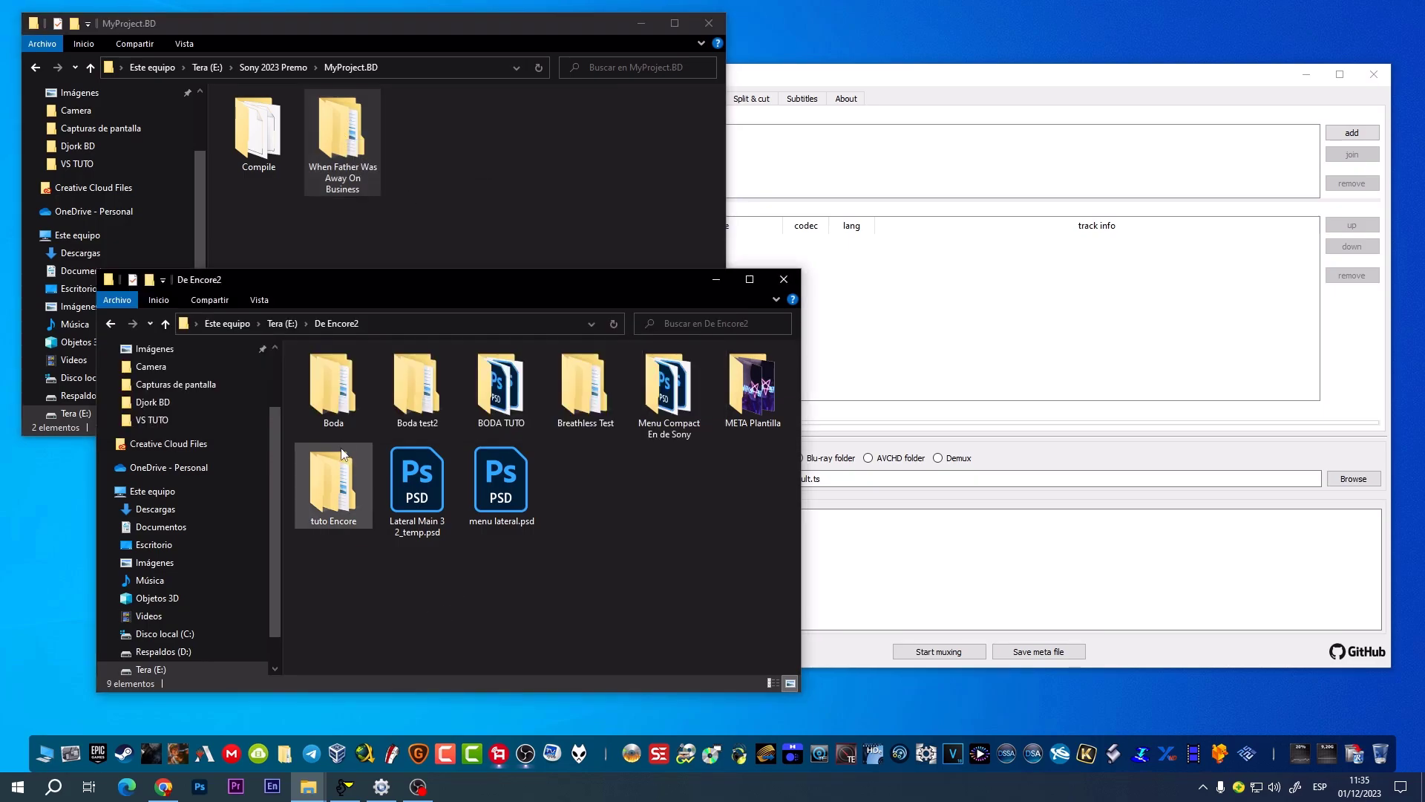
pyautogui.click(335, 392)
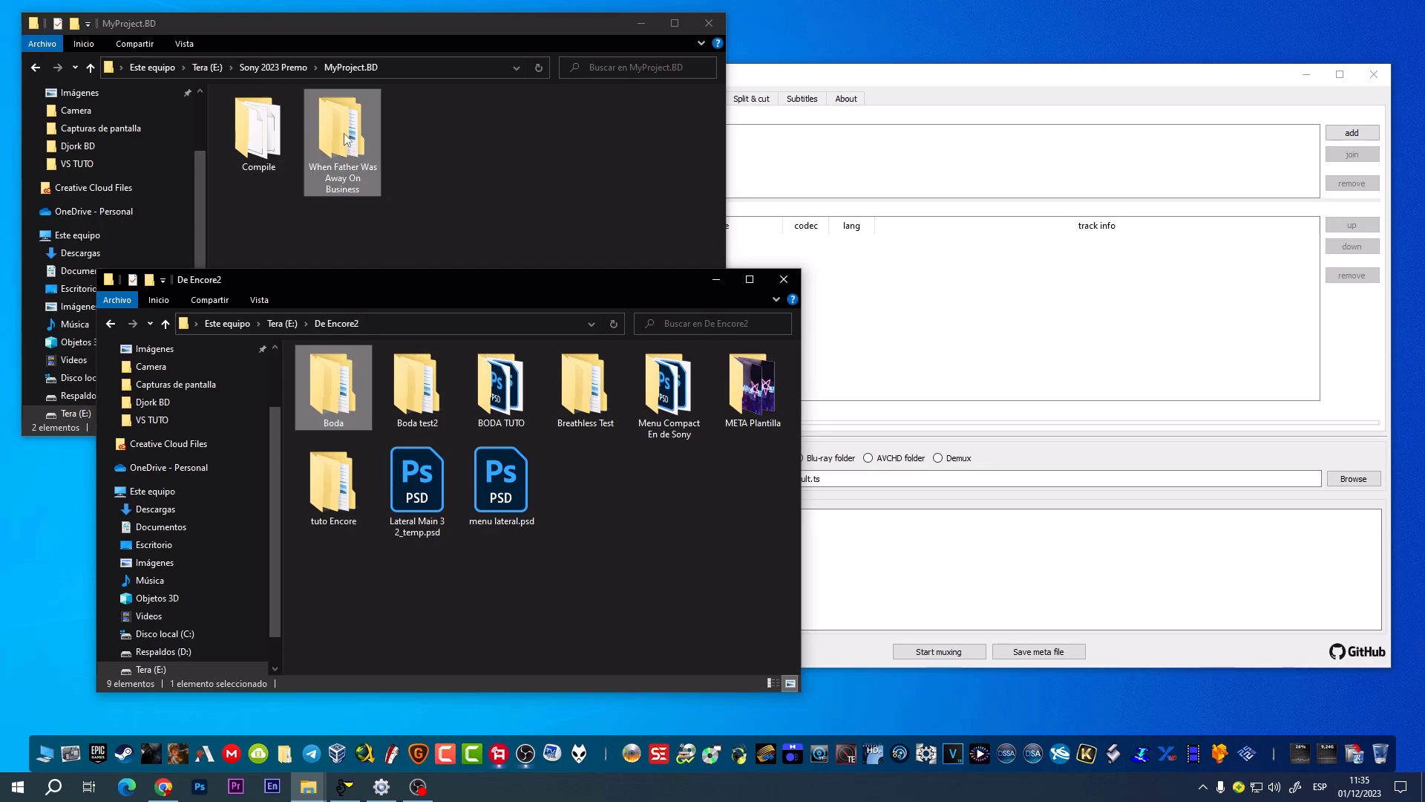
pyautogui.moveTo(339, 386)
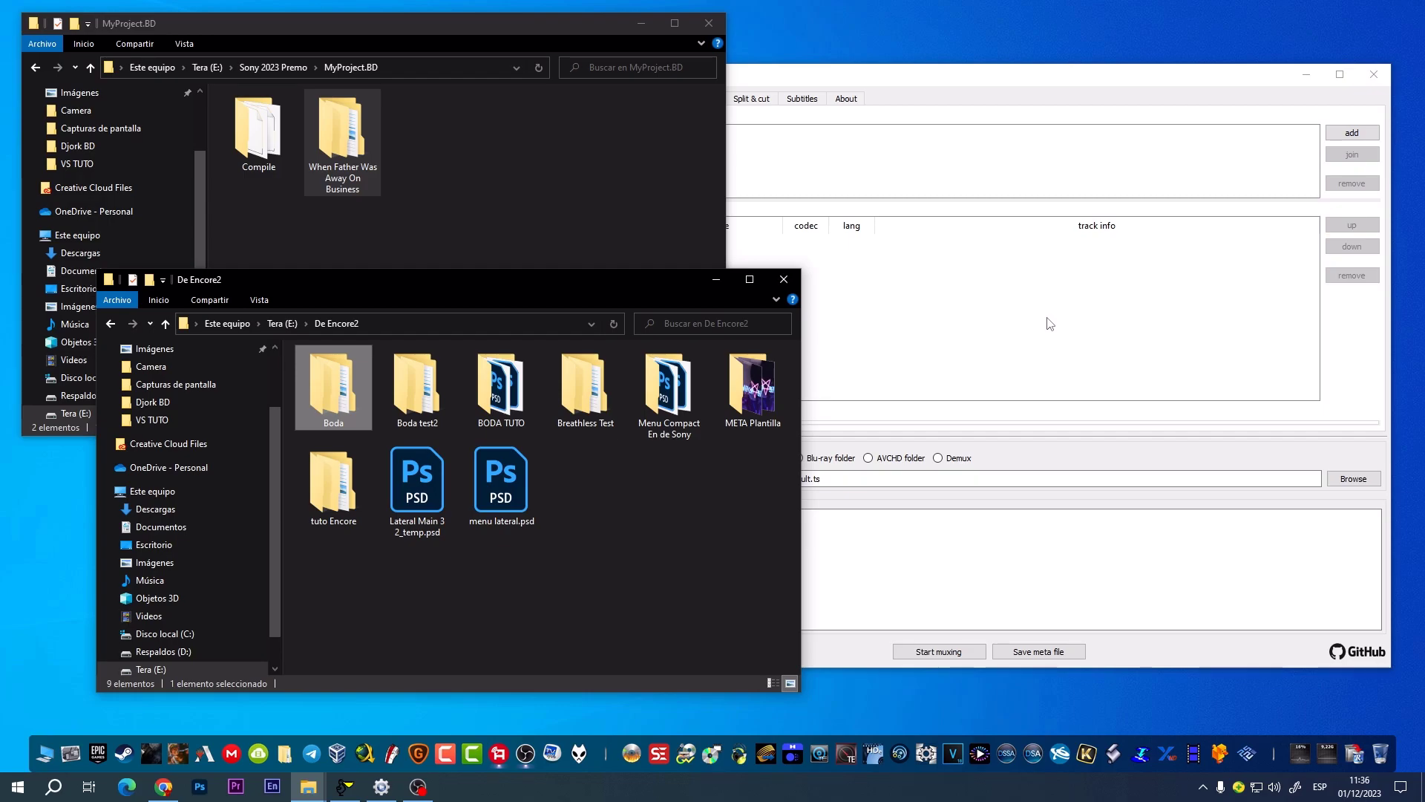
# Step: Open the Boda project's BDMV\STREAM folder and load its 00022.m2ts clip into tsMuxeR as the input file
pyautogui.click(997, 77)
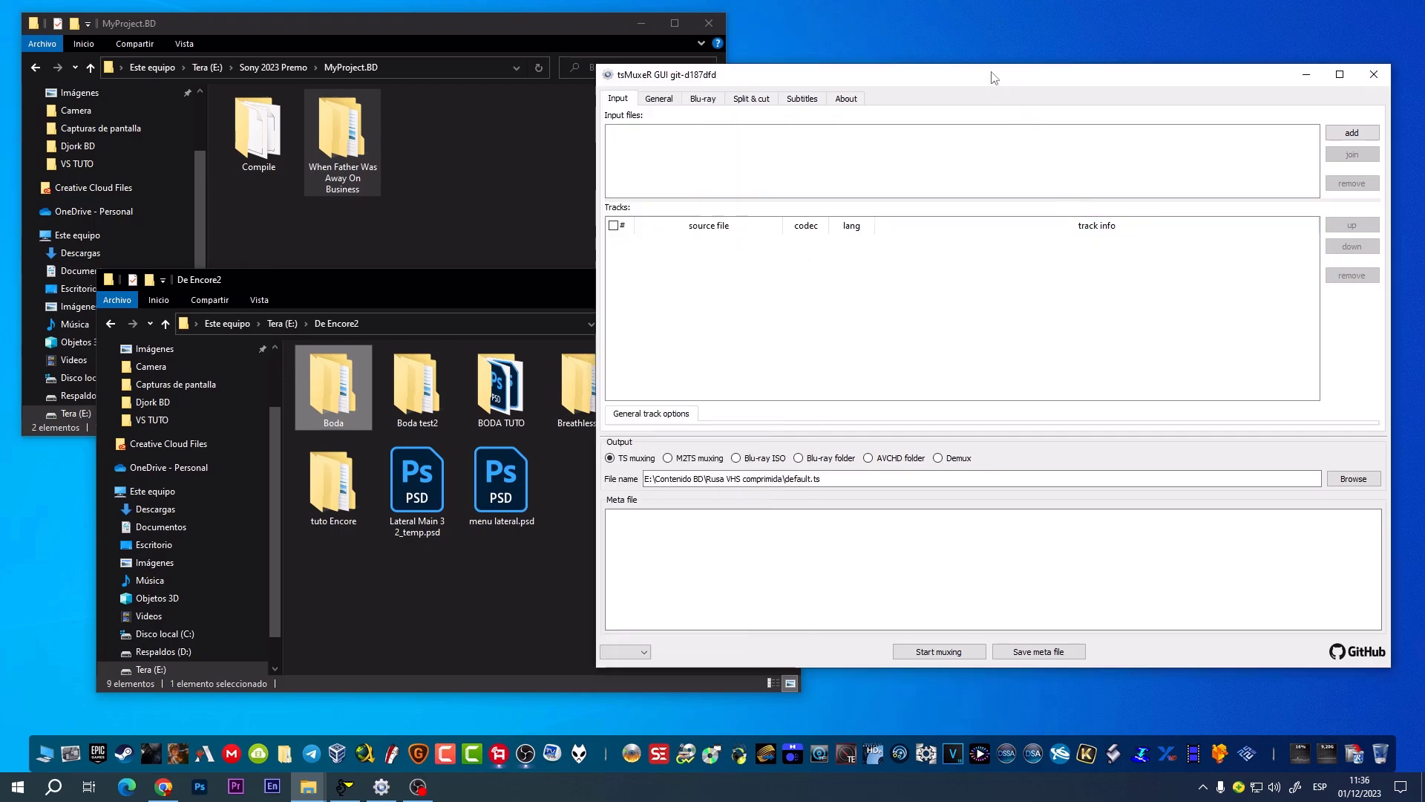
pyautogui.doubleClick(338, 405)
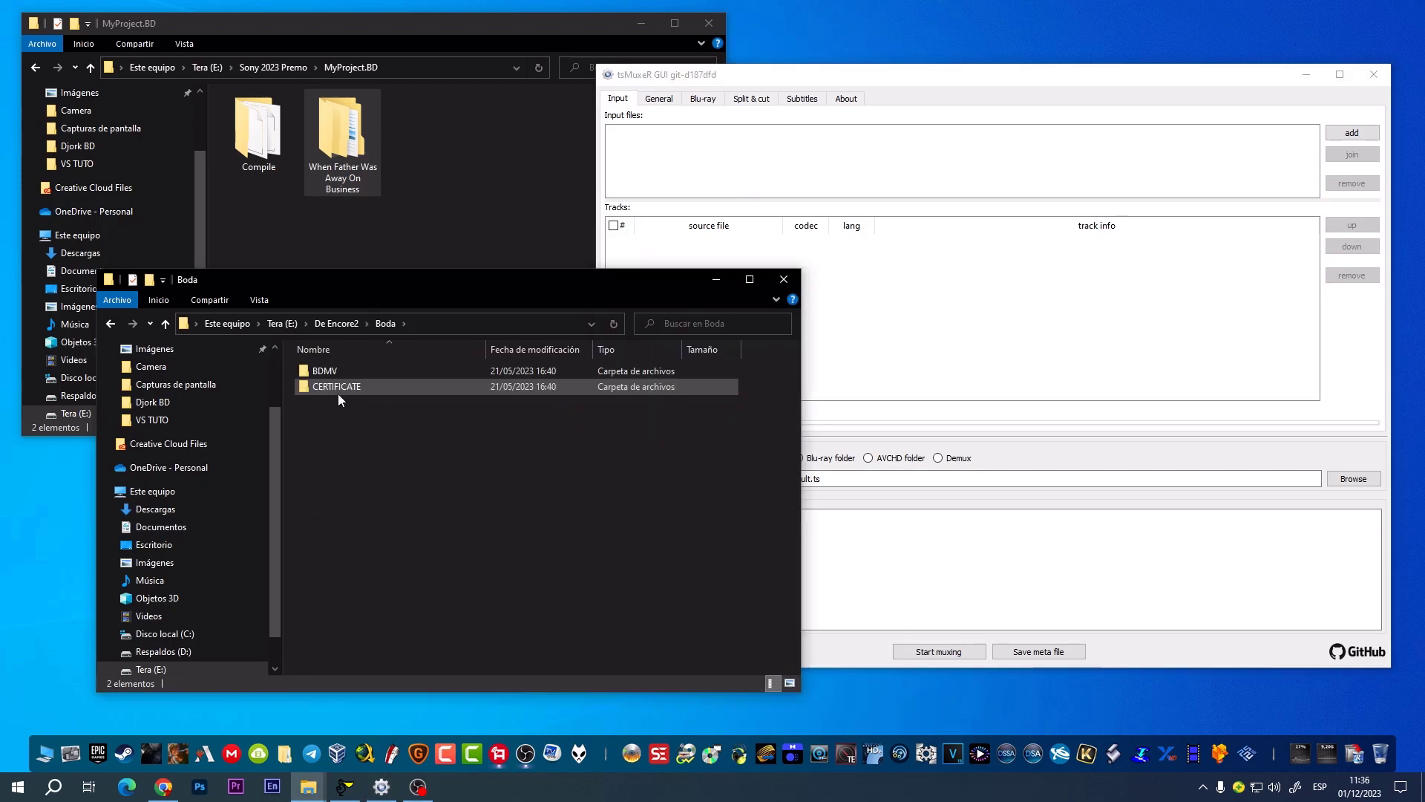
pyautogui.doubleClick(337, 370)
pyautogui.doubleClick(382, 481)
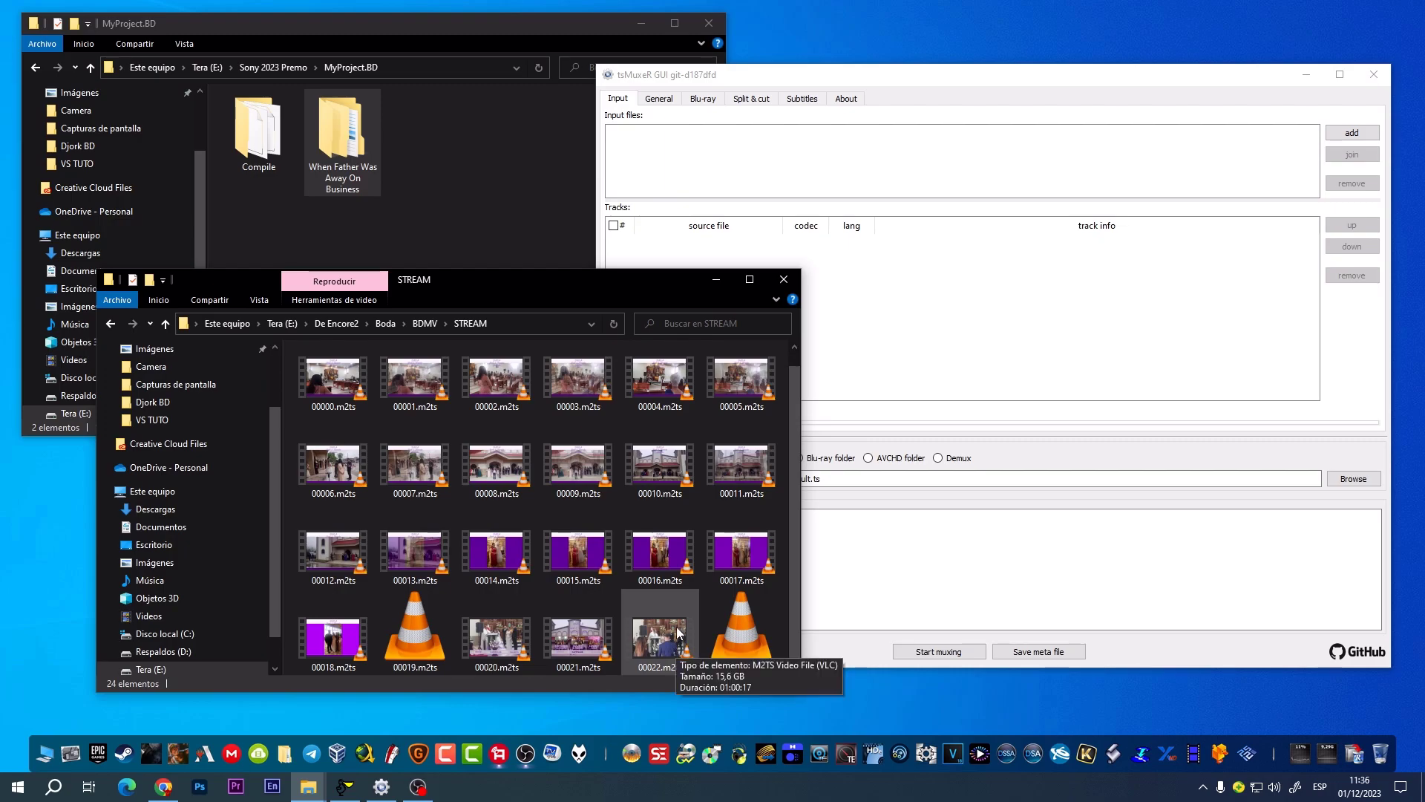
pyautogui.moveTo(677, 632); pyautogui.dragTo(972, 189)
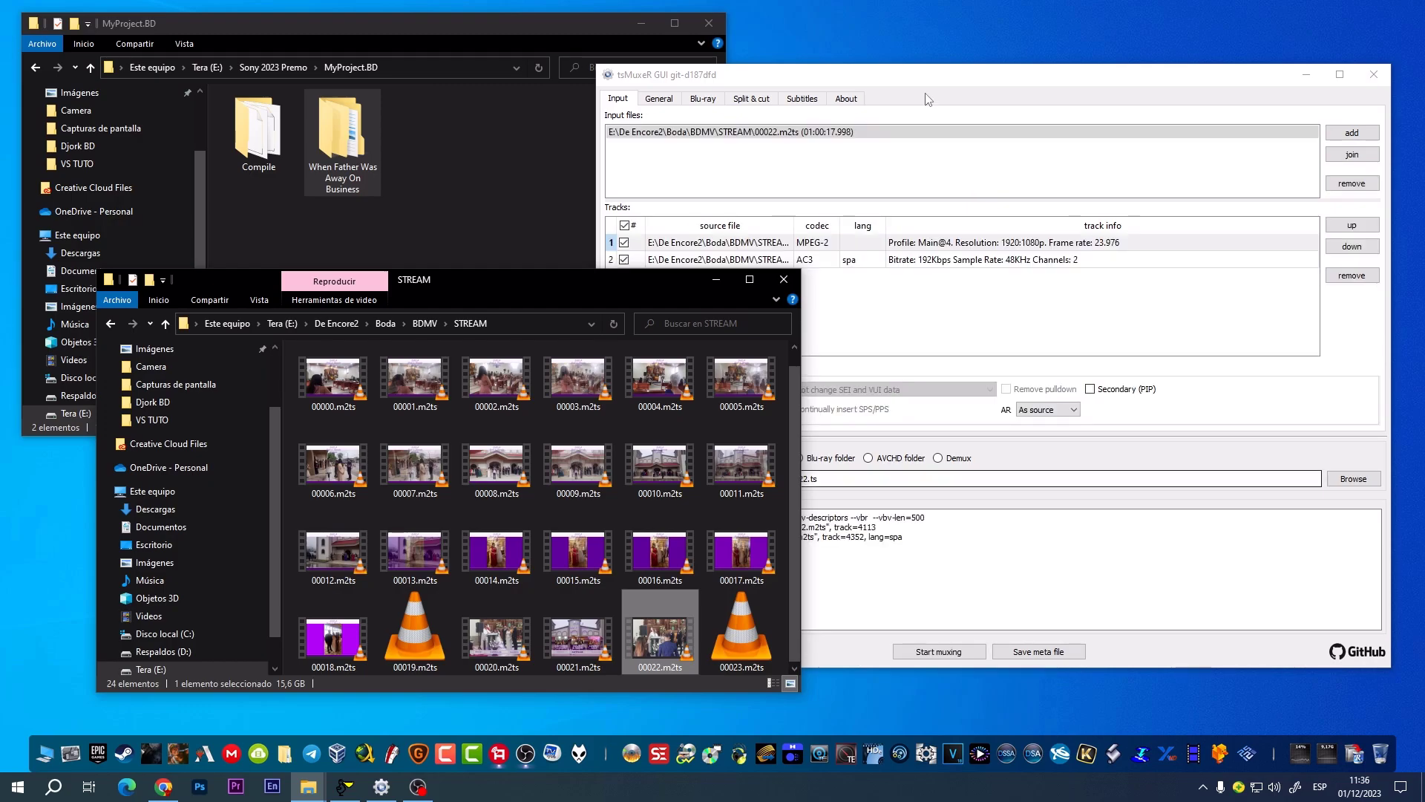
# Step: Set the output type to Blu-ray folder and choose no chapters in the Blu-ray settings
pyautogui.click(915, 78)
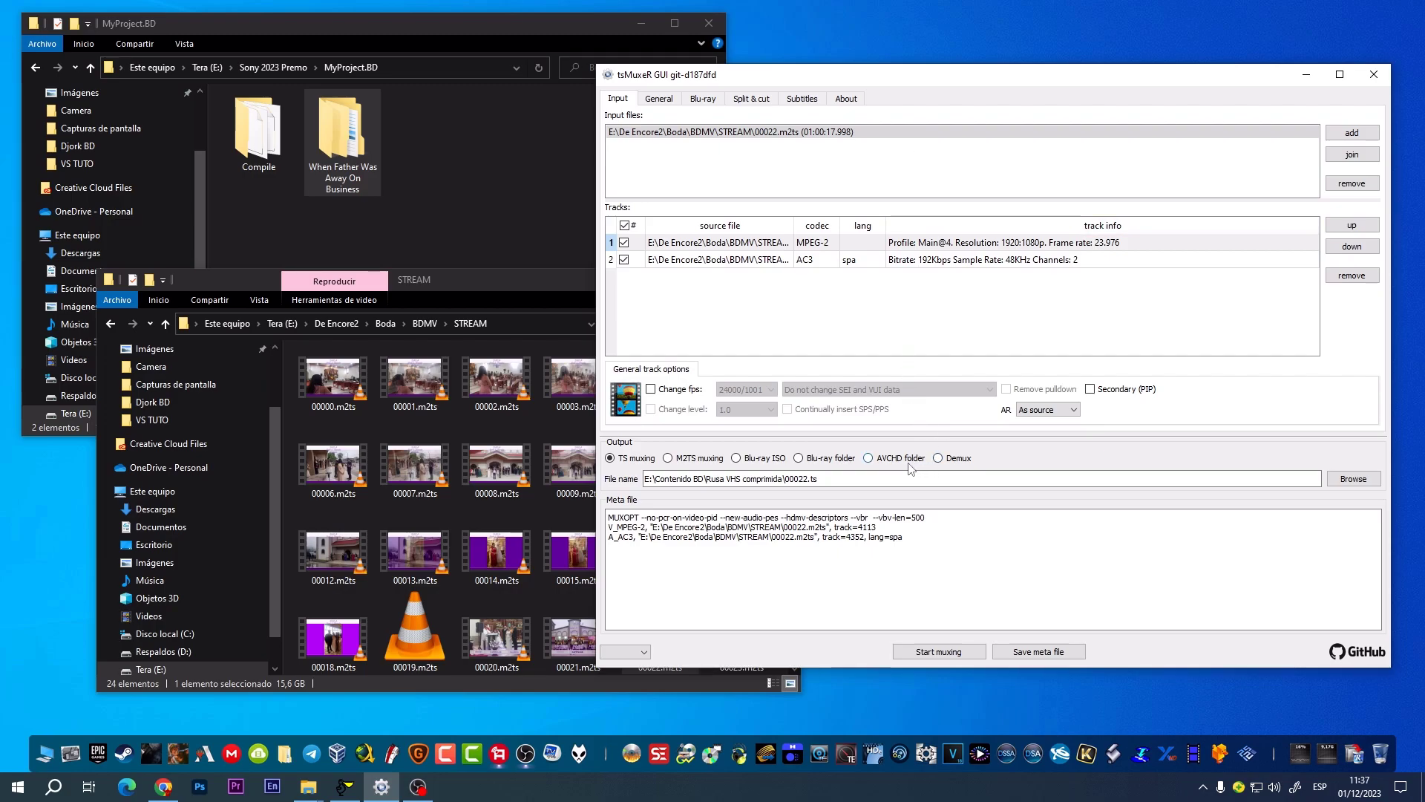
pyautogui.click(801, 462)
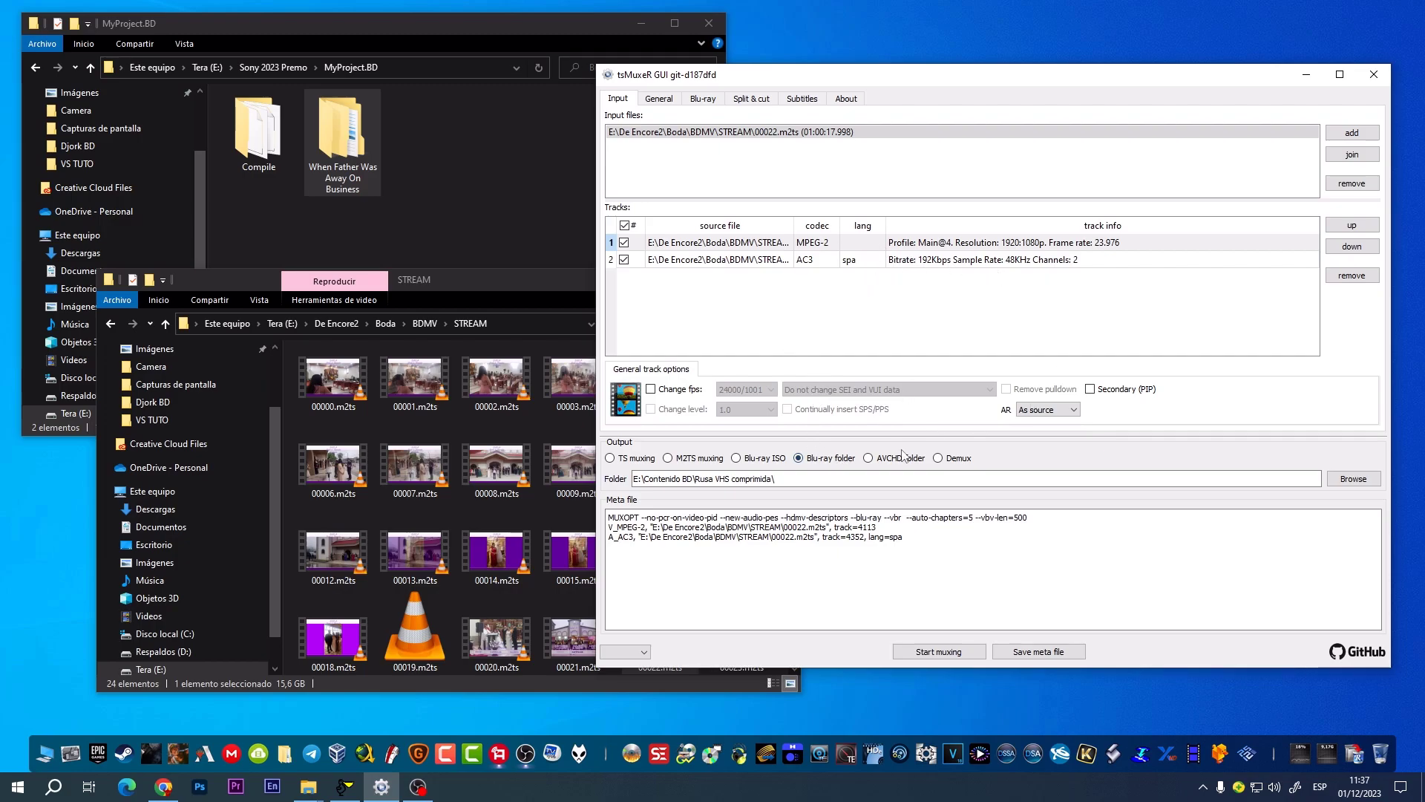
pyautogui.click(671, 100)
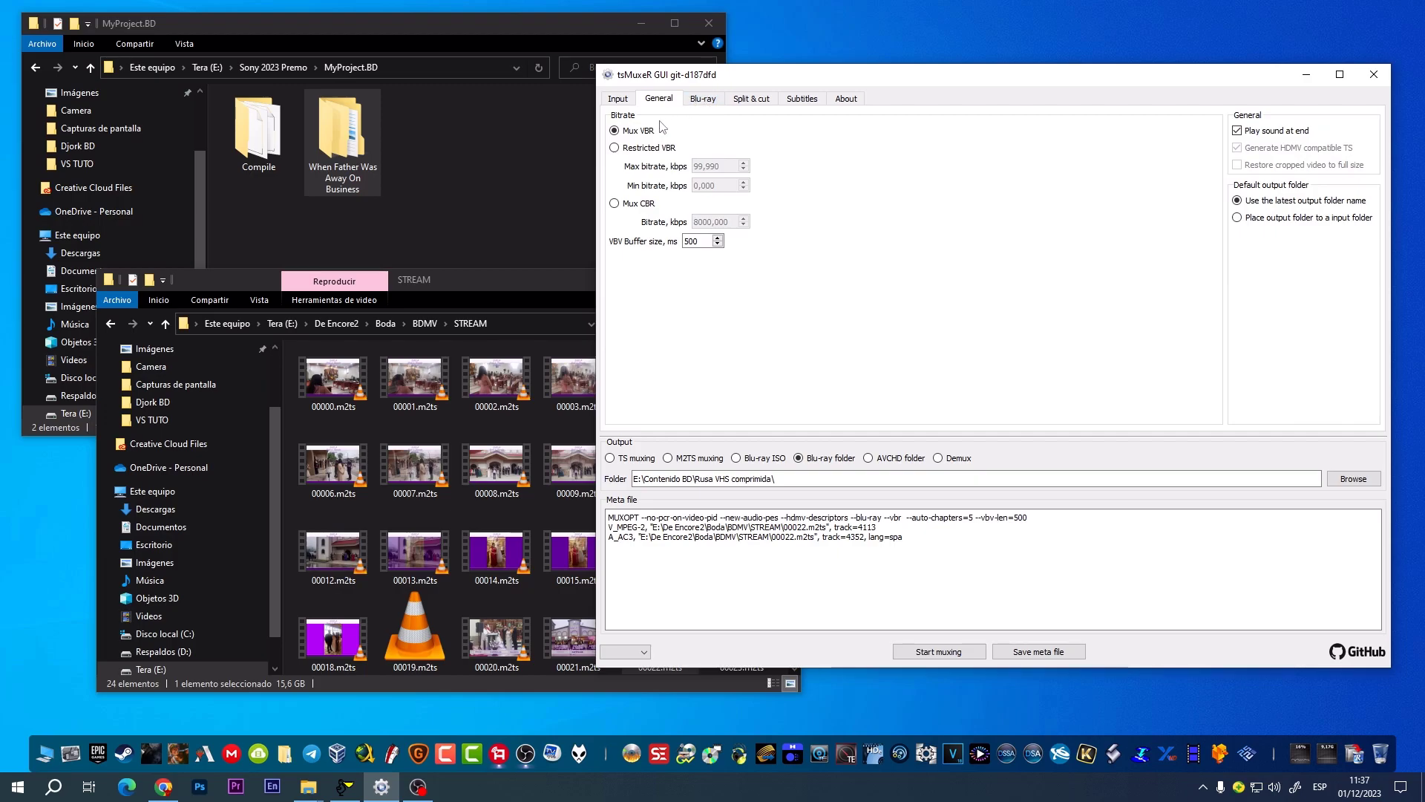
pyautogui.click(705, 100)
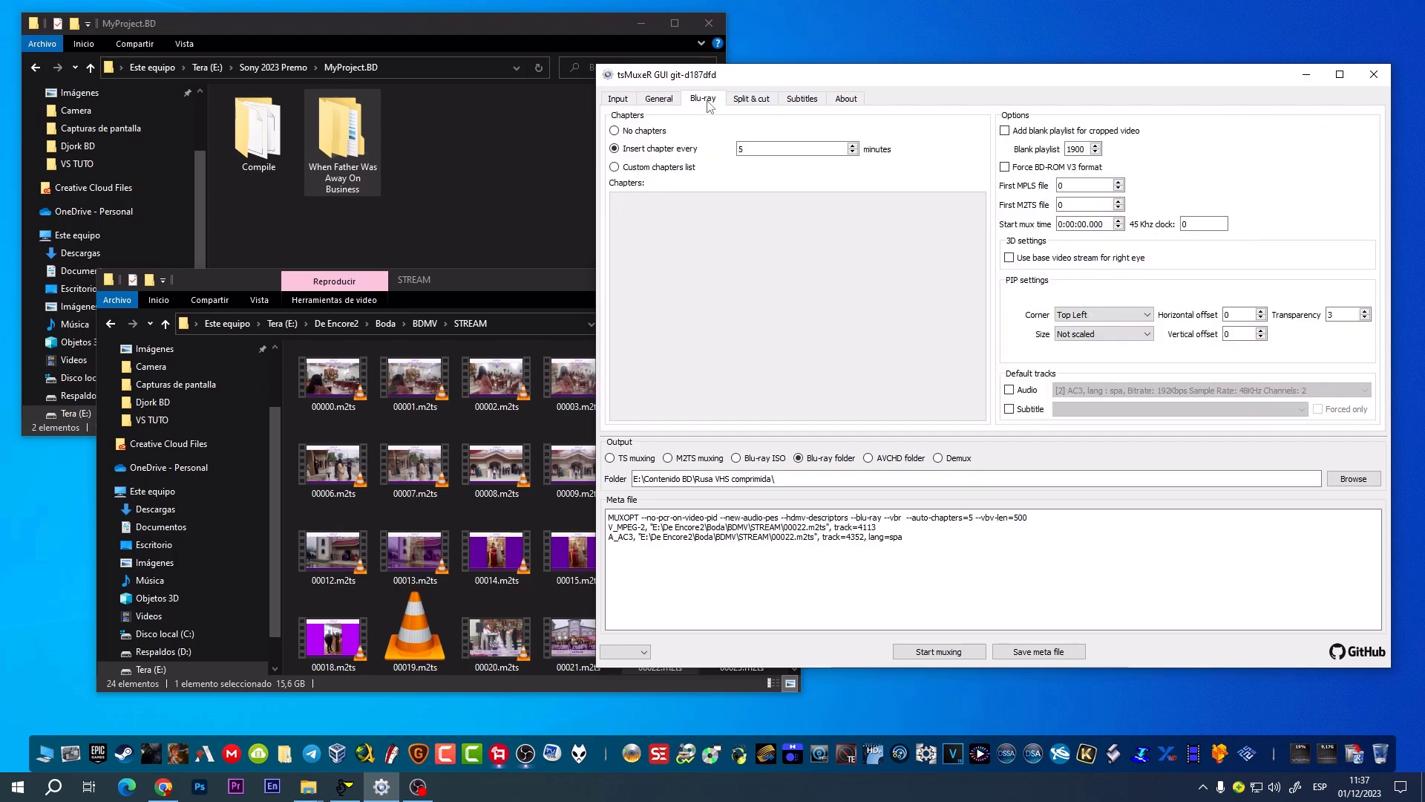
pyautogui.click(615, 130)
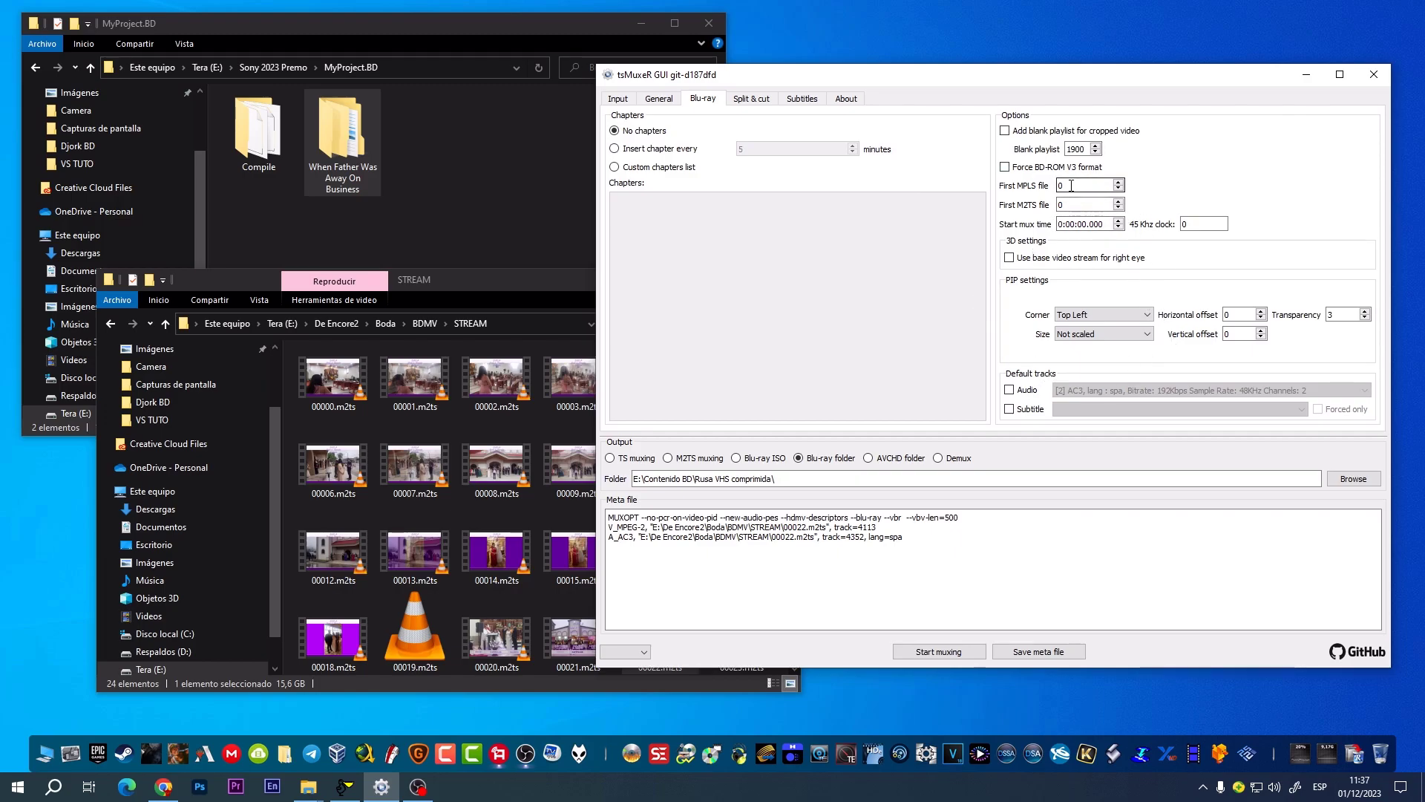
# Step: Open the BDMV\STREAM folder of the When Father Was Away On Business project
pyautogui.doubleClick(326, 145)
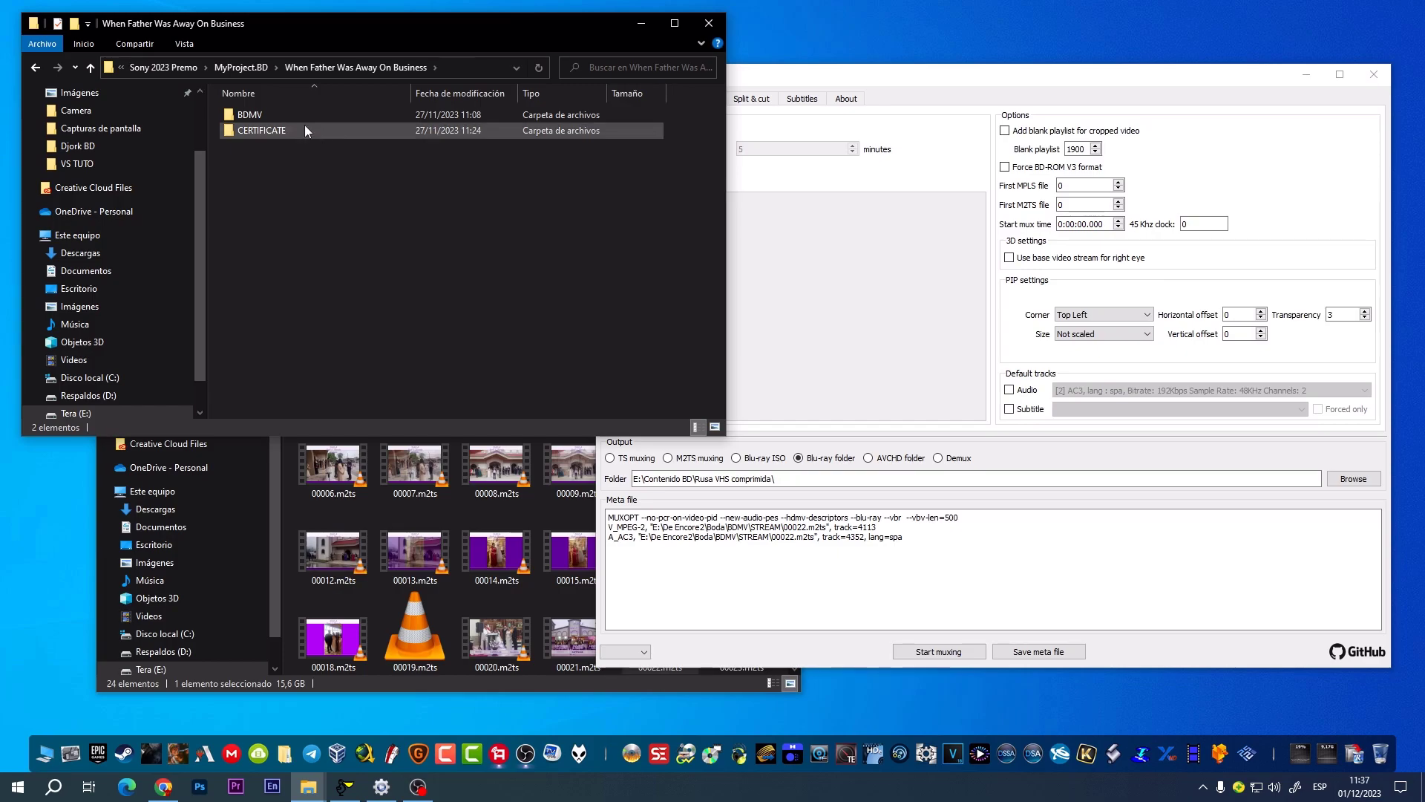
pyautogui.doubleClick(285, 116)
pyautogui.doubleClick(302, 225)
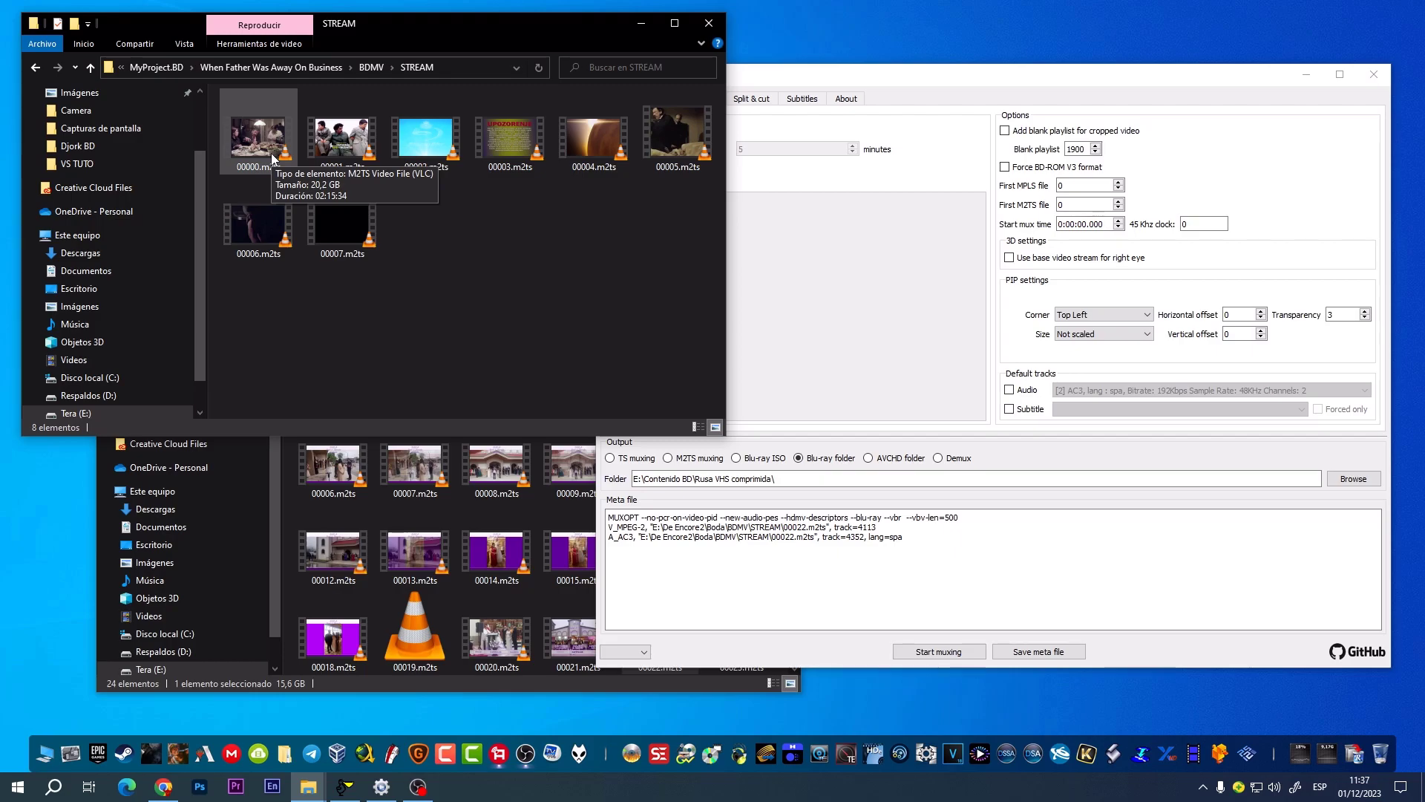
# Step: Look up the presentation start of clip 00000 in BDedit and set the start mux time in tsMuxeR to 0:00:00.600
pyautogui.click(1080, 184)
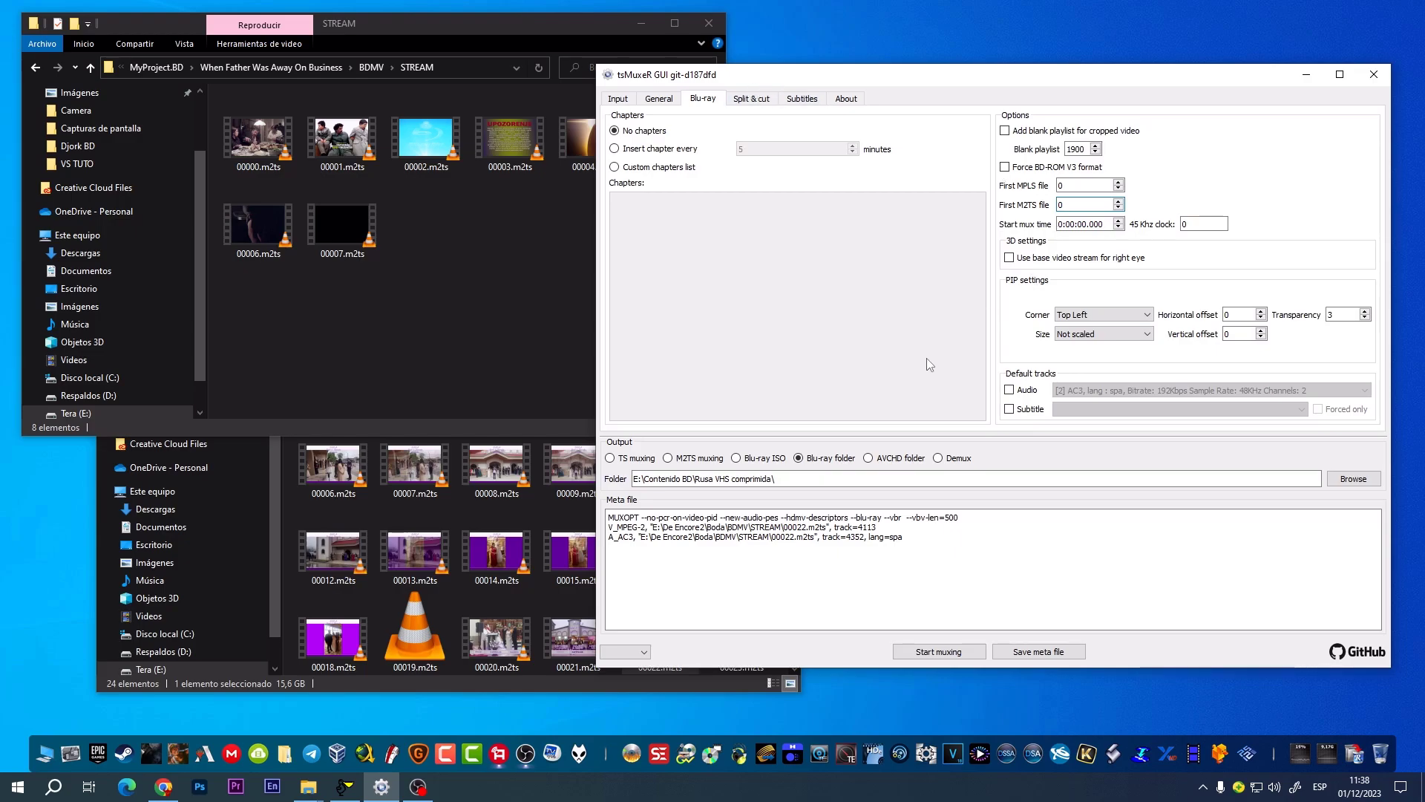
pyautogui.click(1182, 225)
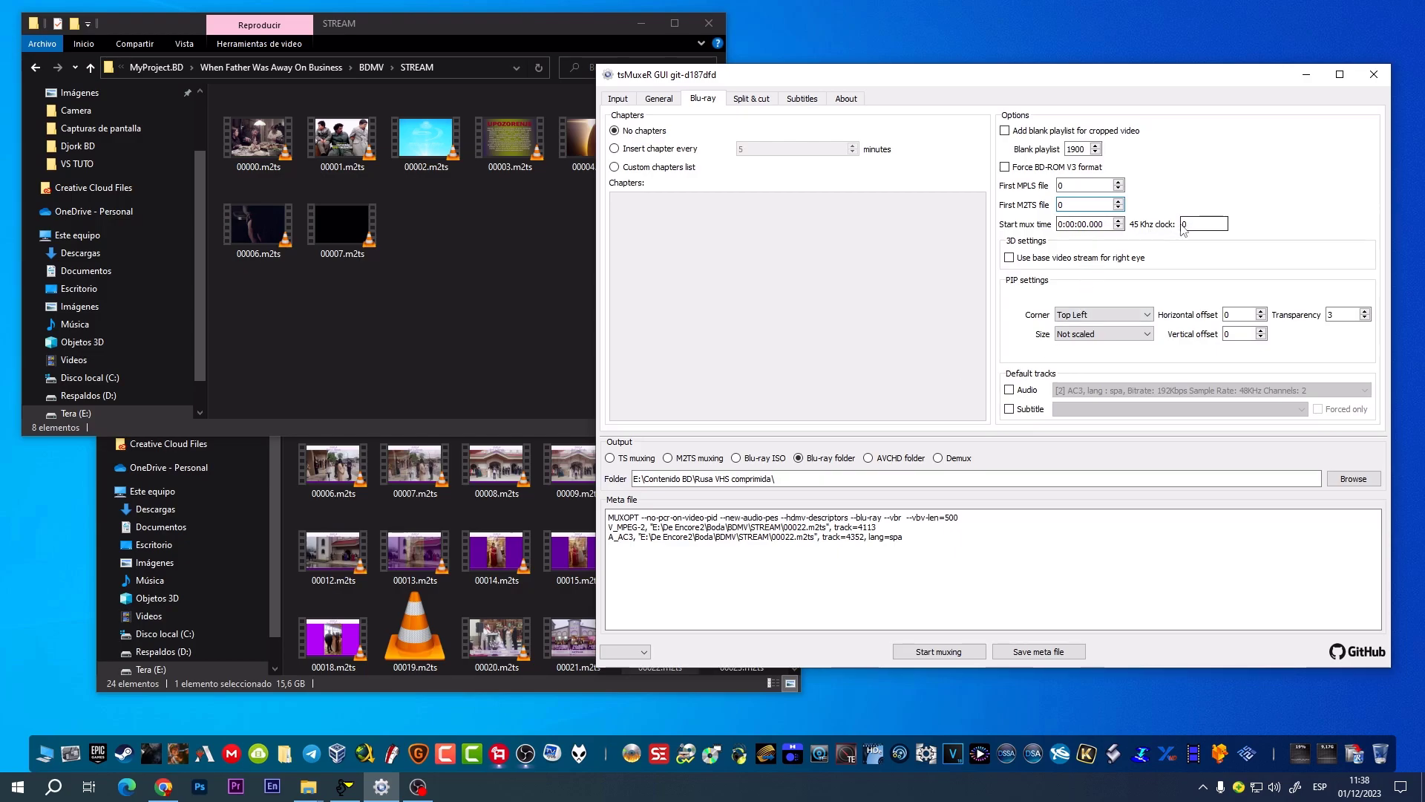
pyautogui.hotkey('shift', 'Tab')
pyautogui.hotkey('shift', 'Tab')
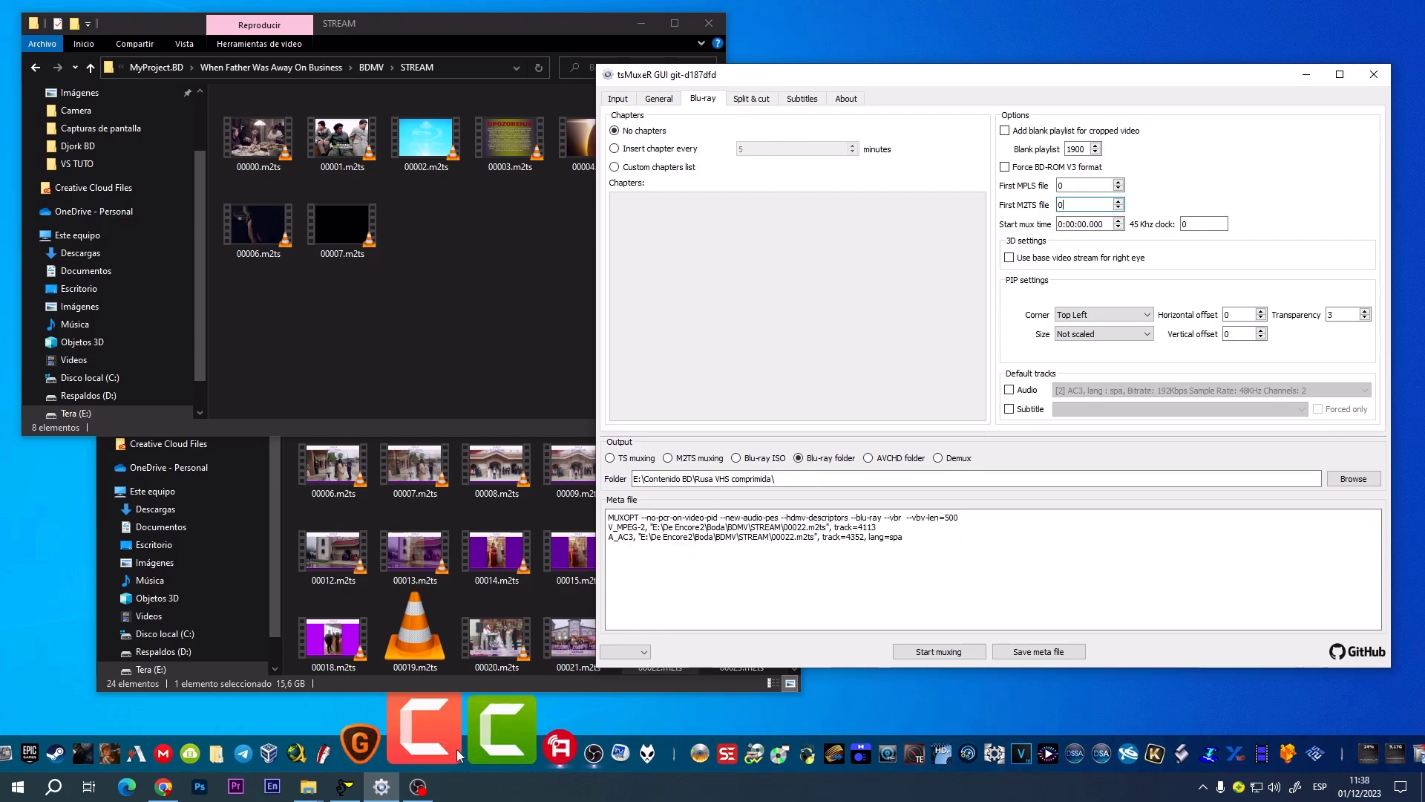
pyautogui.click(350, 789)
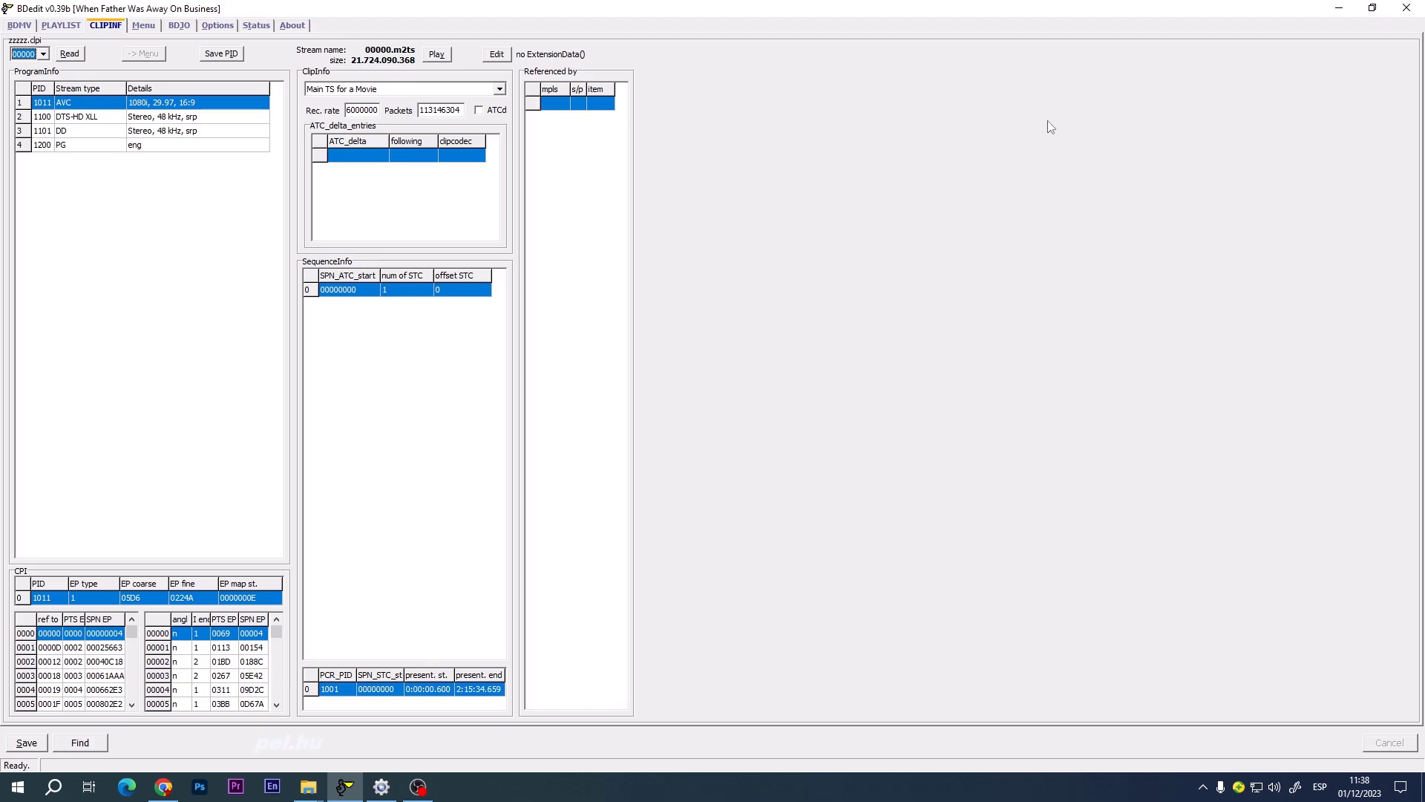
pyautogui.click(1342, 8)
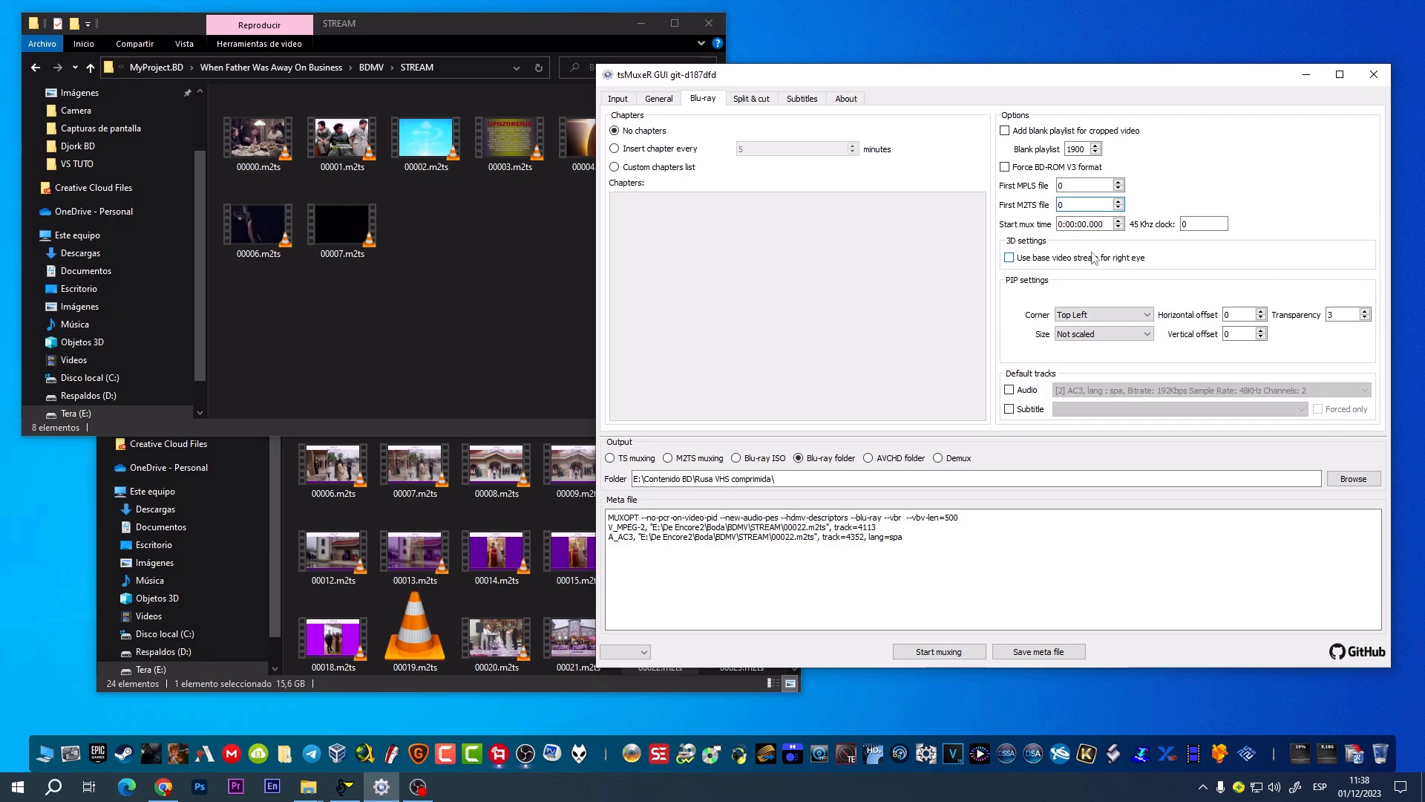
pyautogui.doubleClick(1111, 225)
pyautogui.write('600')
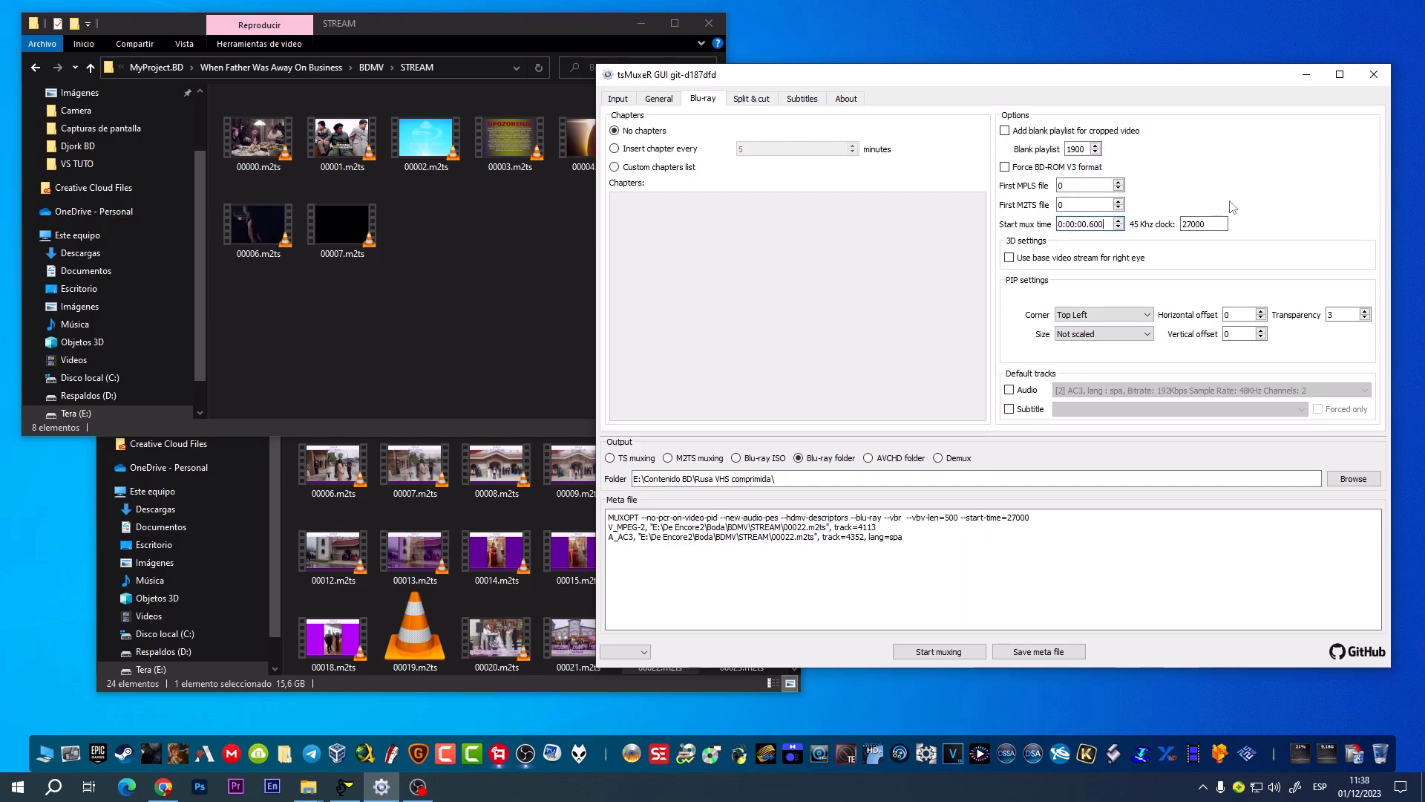
pyautogui.click(1187, 226)
pyautogui.click(763, 99)
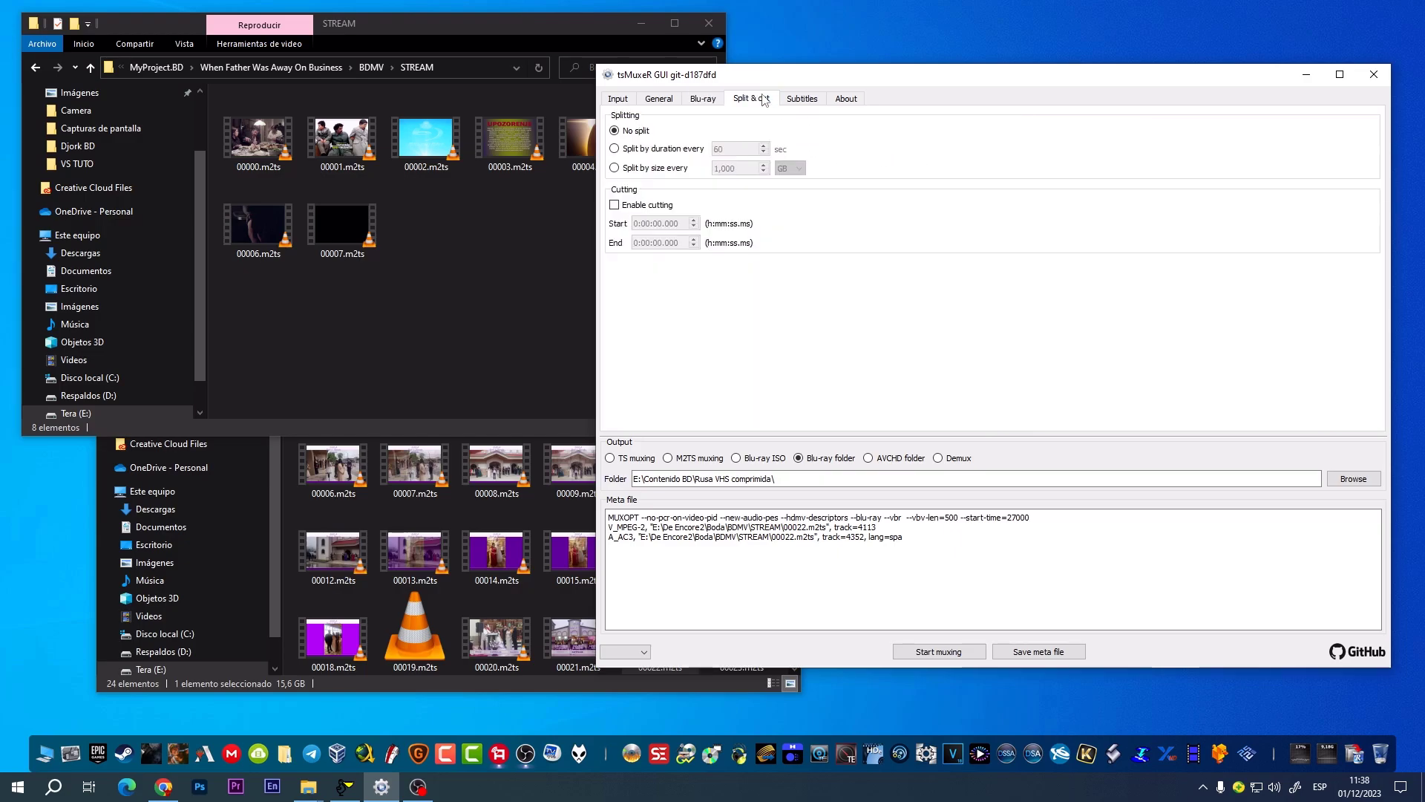
pyautogui.click(809, 102)
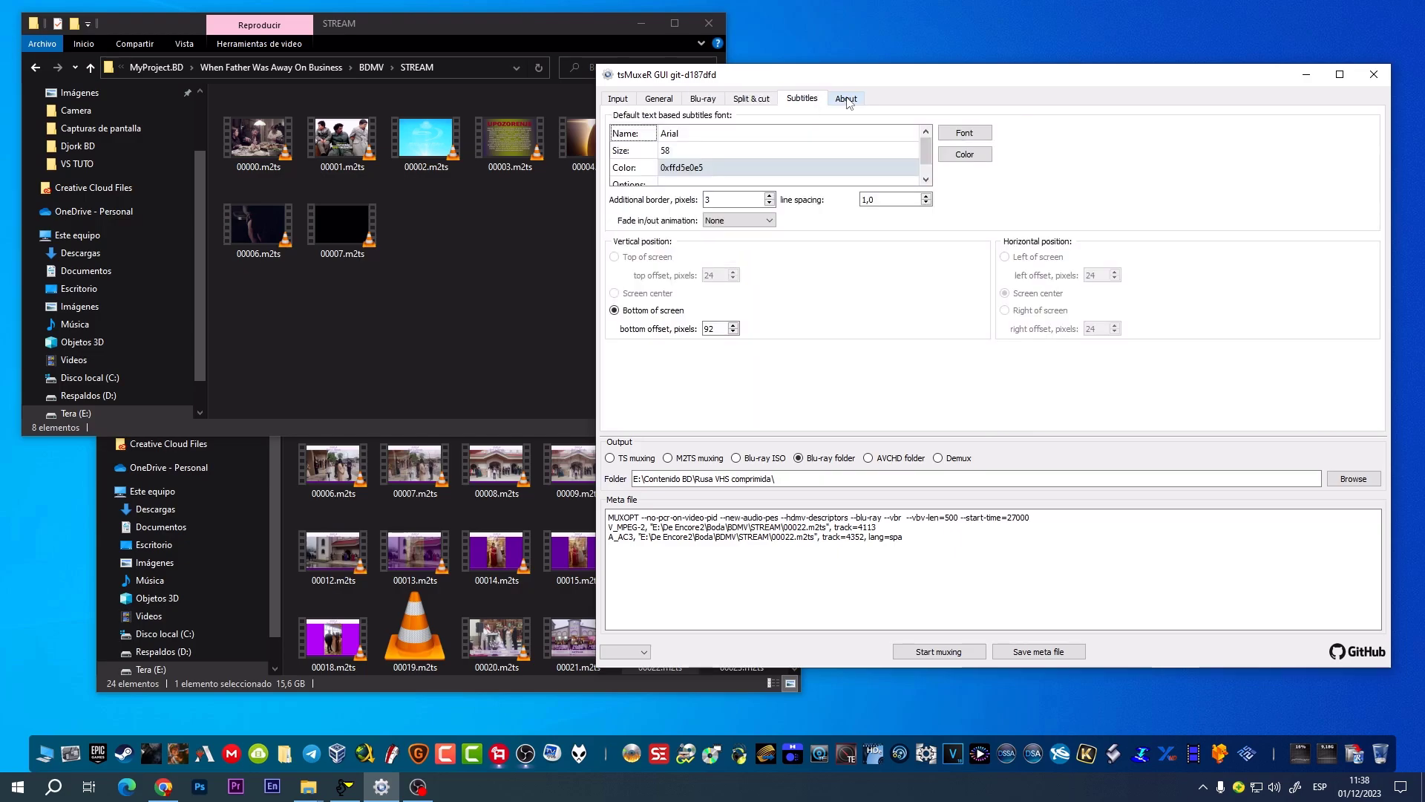
pyautogui.click(846, 100)
pyautogui.click(627, 100)
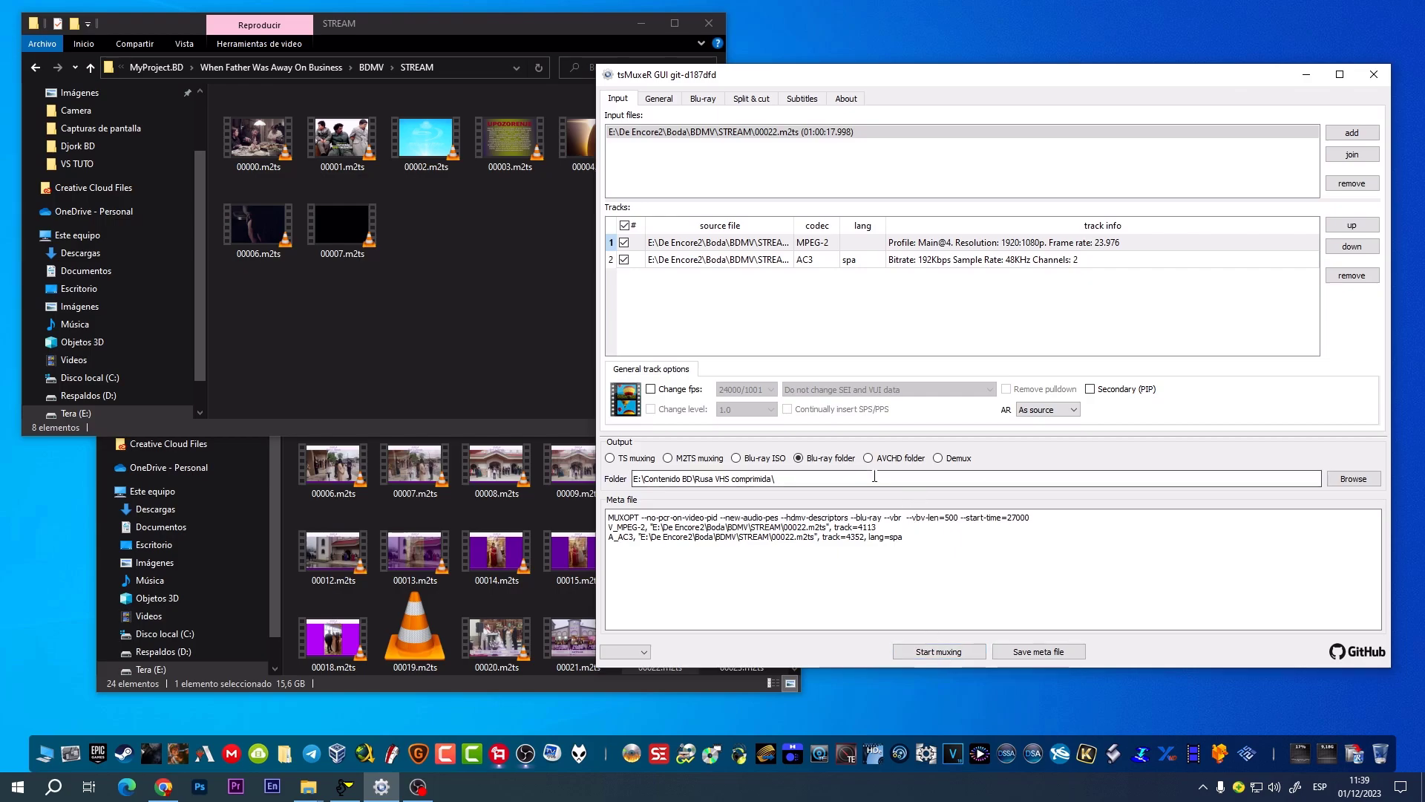
# Step: Set the muxing output folder to E:\Contenido BD\BD core UHD
pyautogui.click(1353, 479)
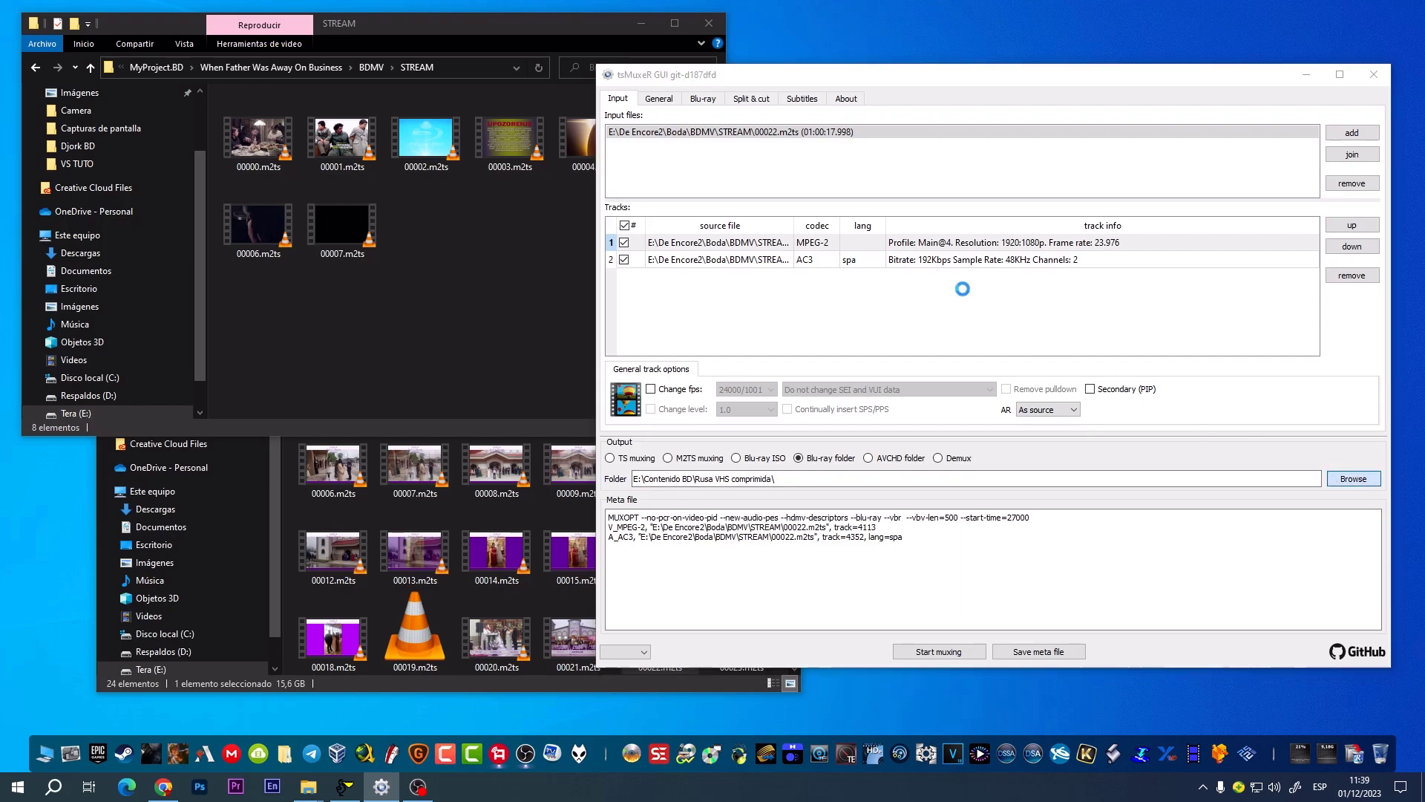
pyautogui.click(665, 403)
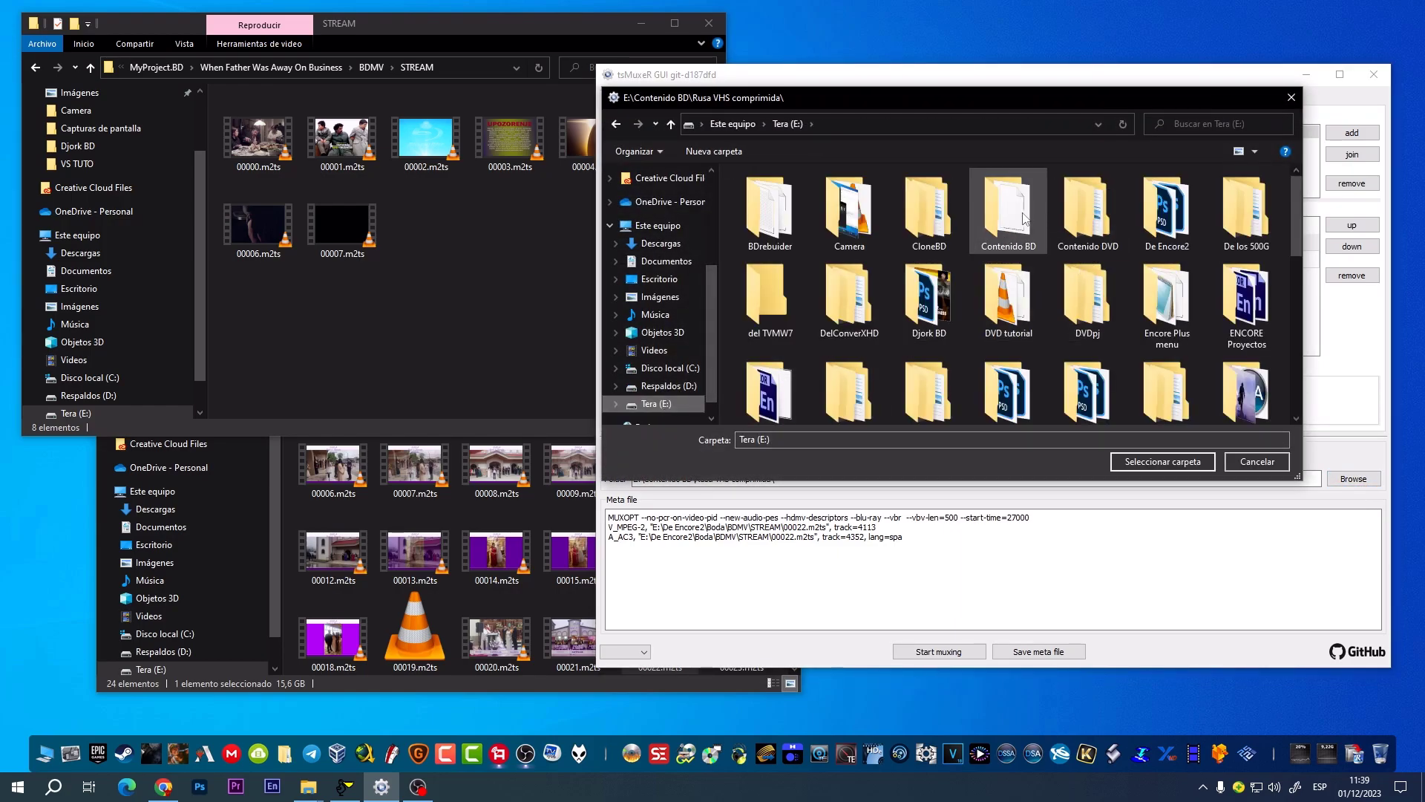
pyautogui.doubleClick(1020, 219)
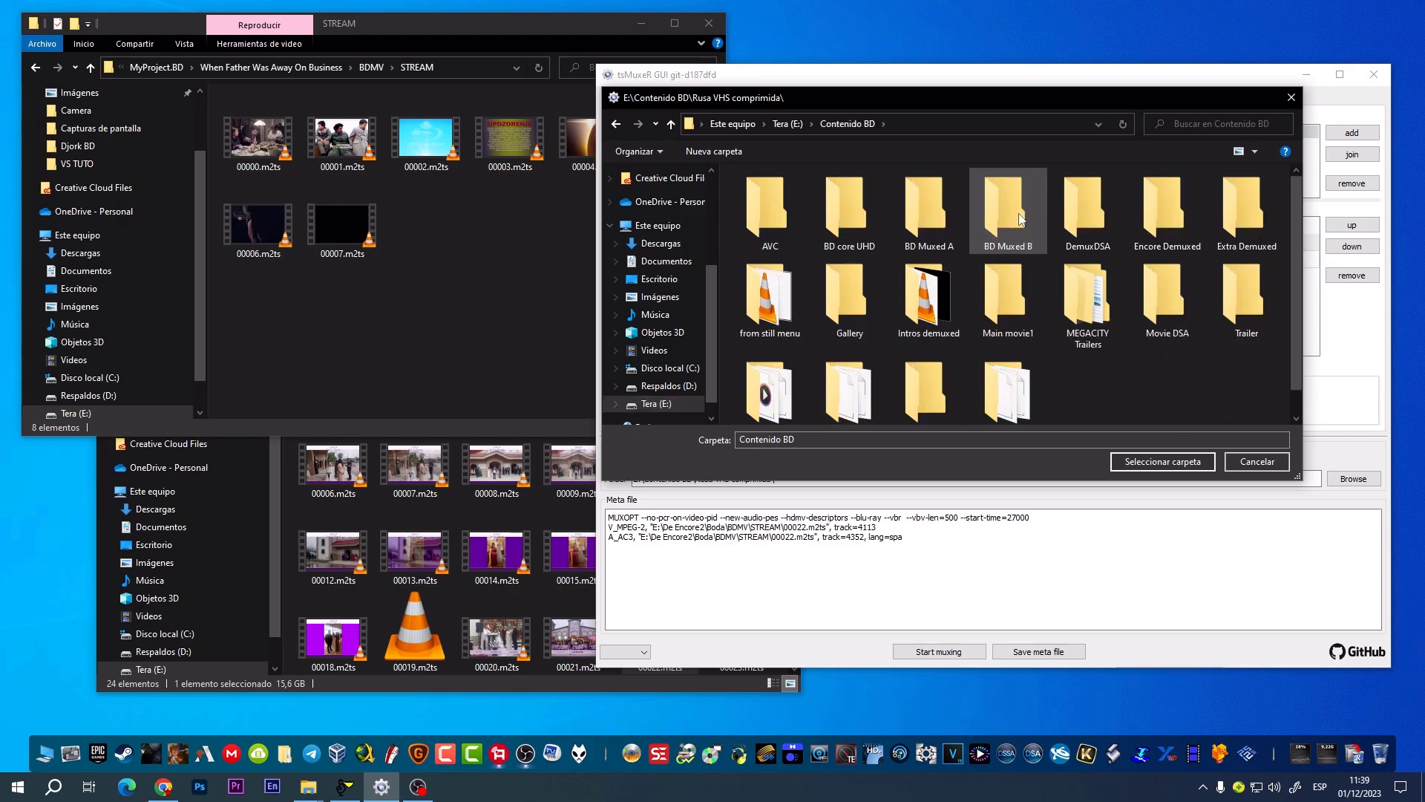
pyautogui.click(835, 212)
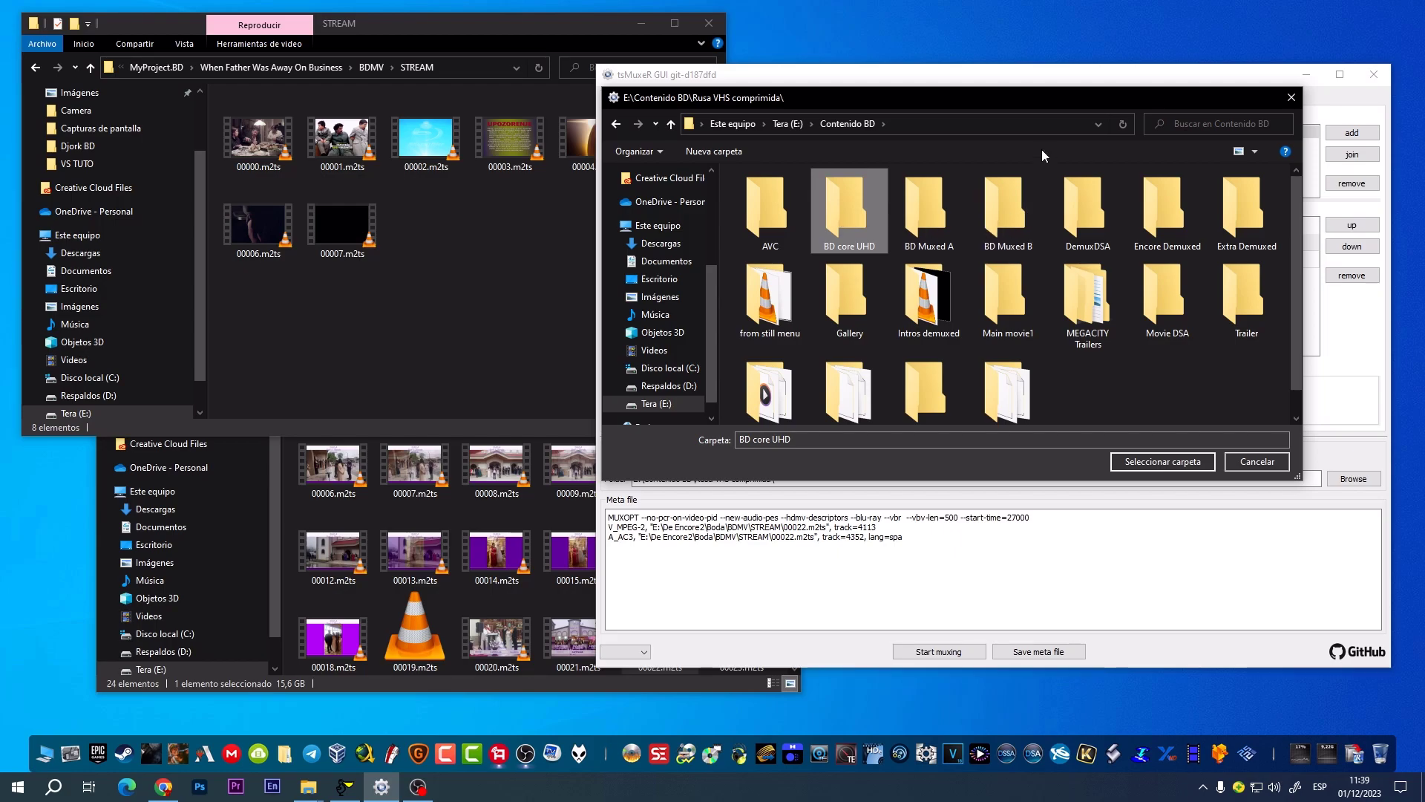
pyautogui.moveTo(1010, 92); pyautogui.dragTo(1070, 159)
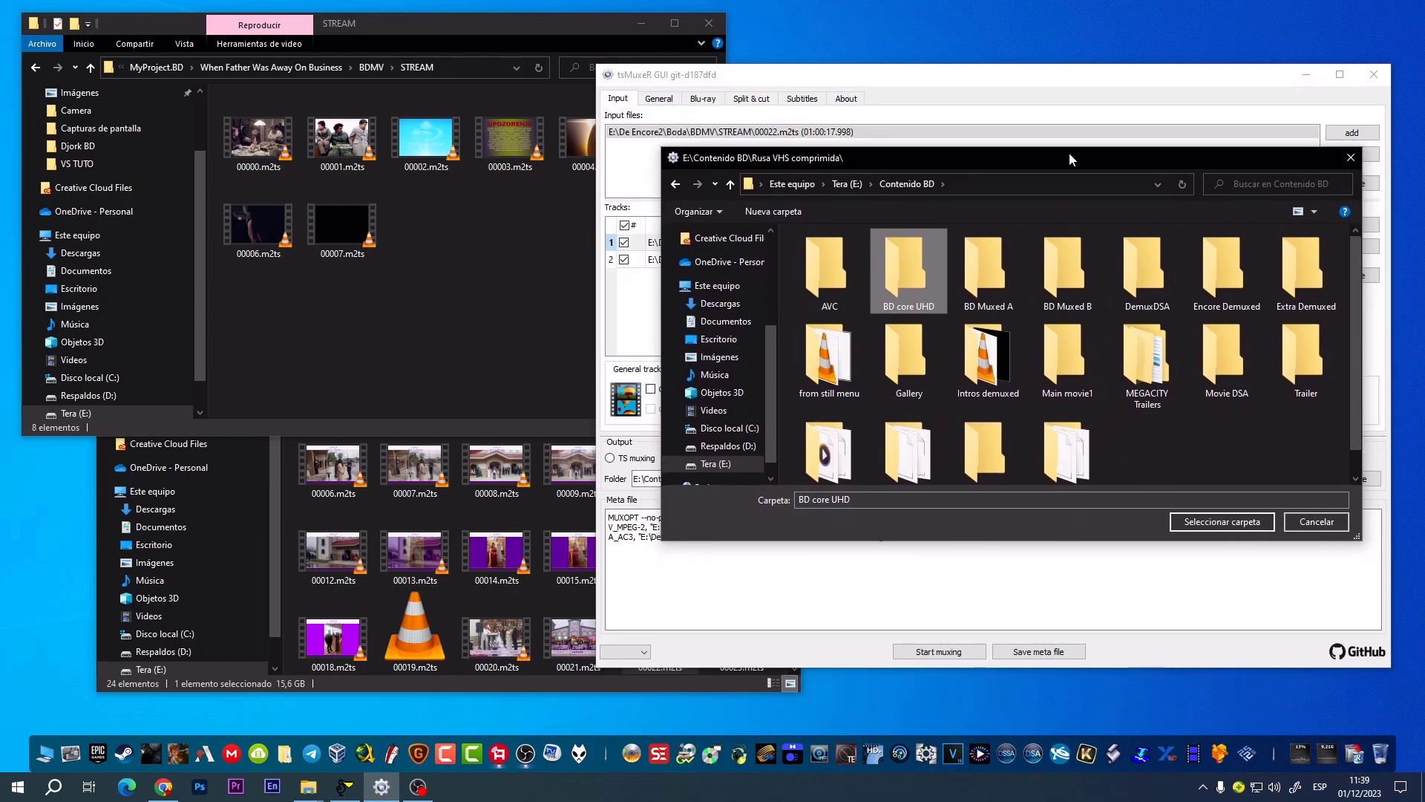
pyautogui.click(1221, 522)
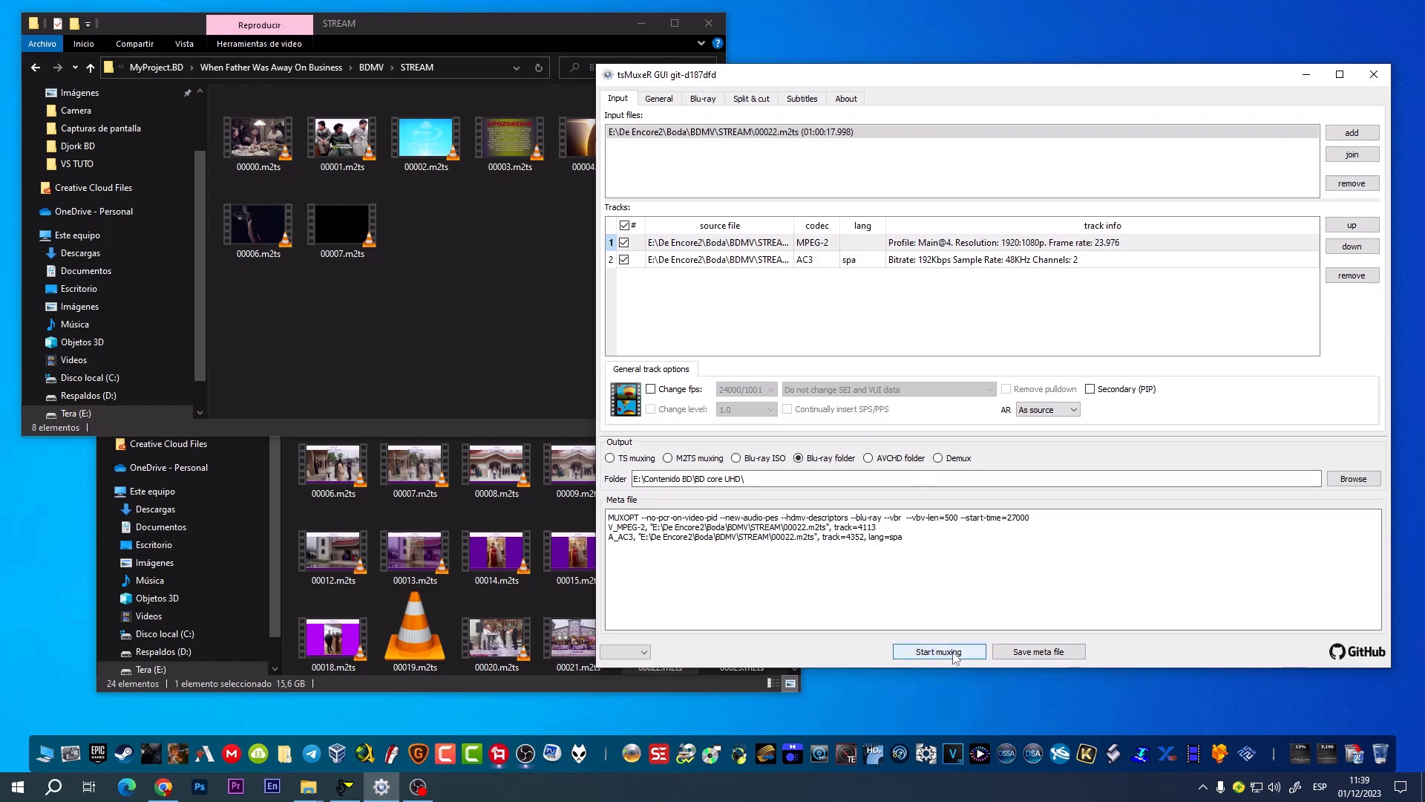
# Step: Enable cutting with an end time of 0:10:00.000 and start muxing the clip
pyautogui.click(702, 99)
pyautogui.click(744, 101)
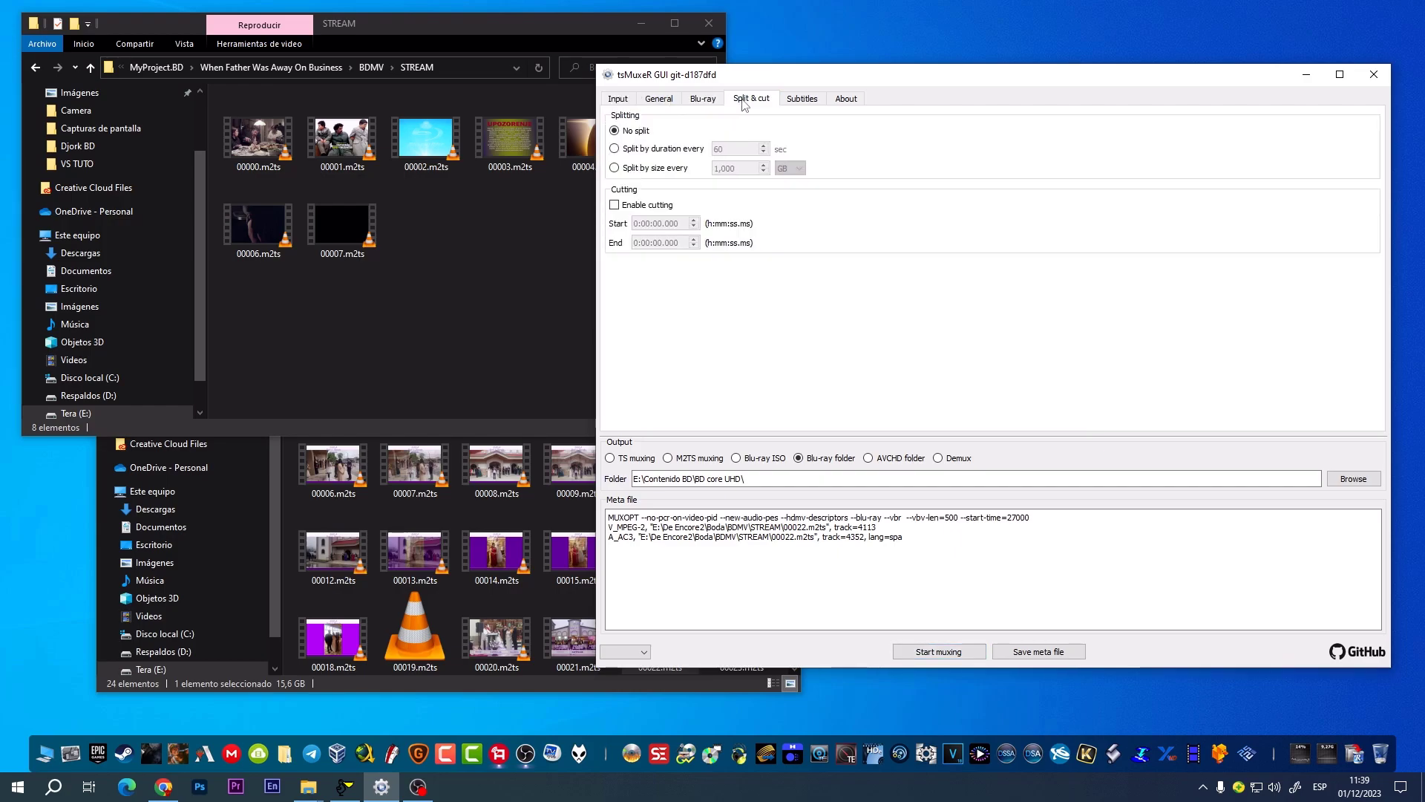
pyautogui.click(614, 205)
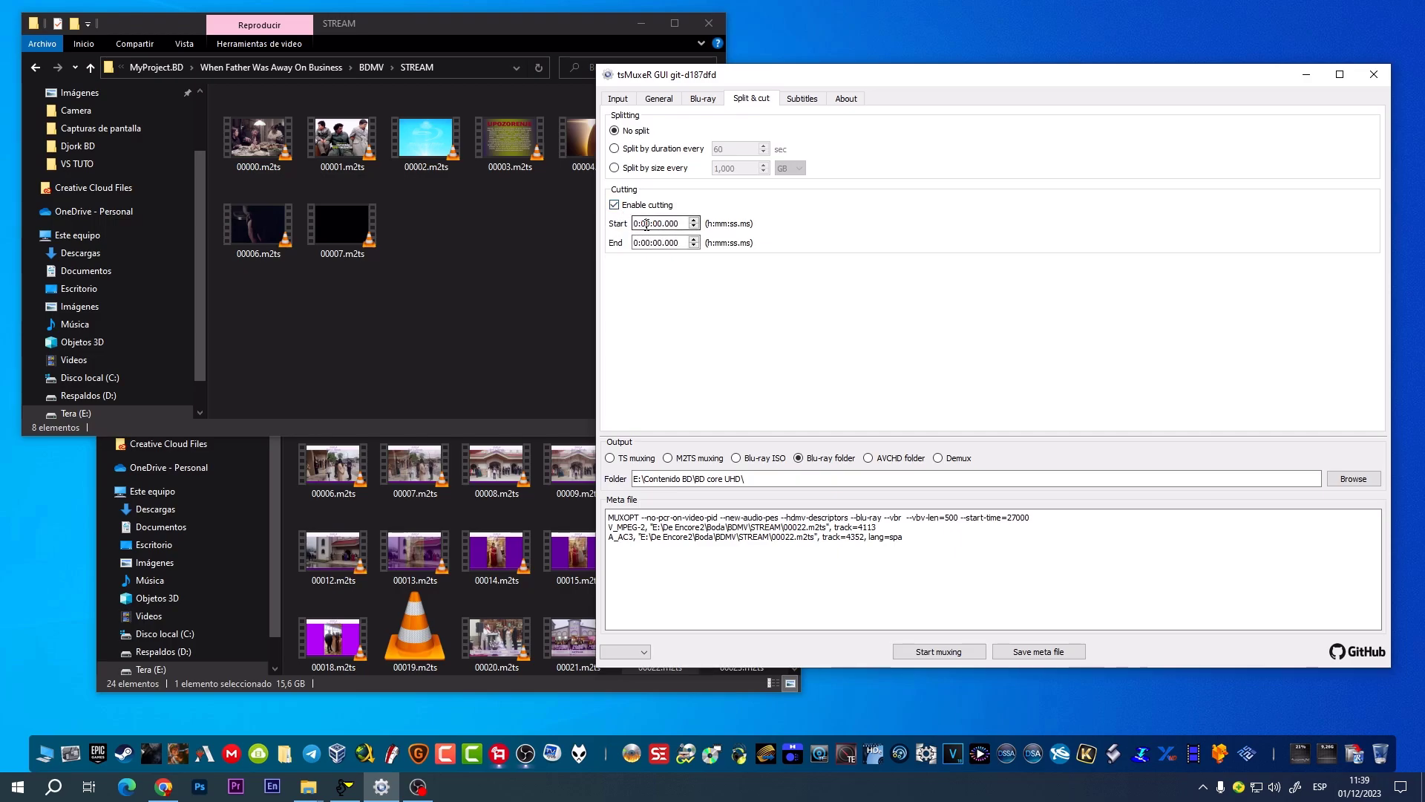
pyautogui.click(645, 225)
pyautogui.click(645, 242)
pyautogui.write('1')
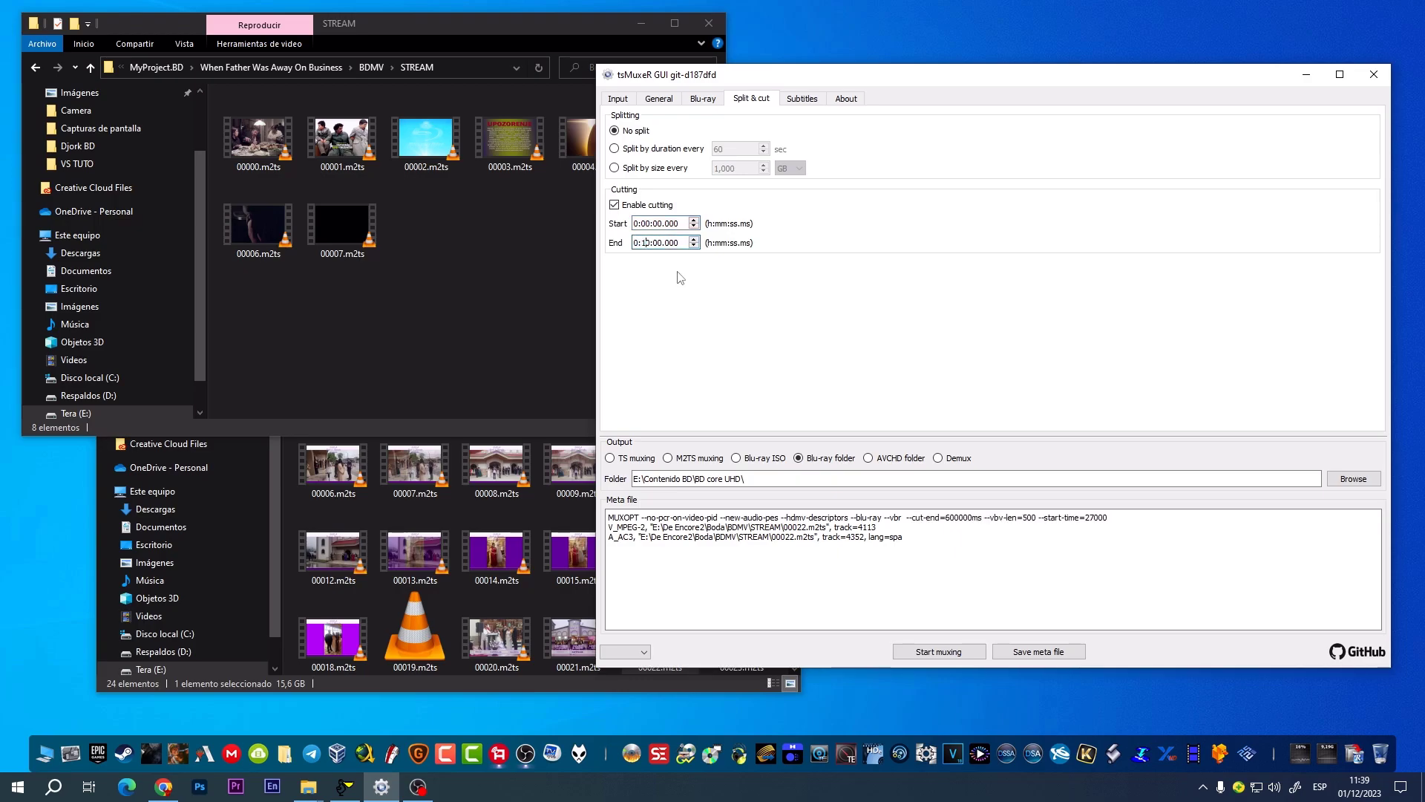
pyautogui.click(938, 651)
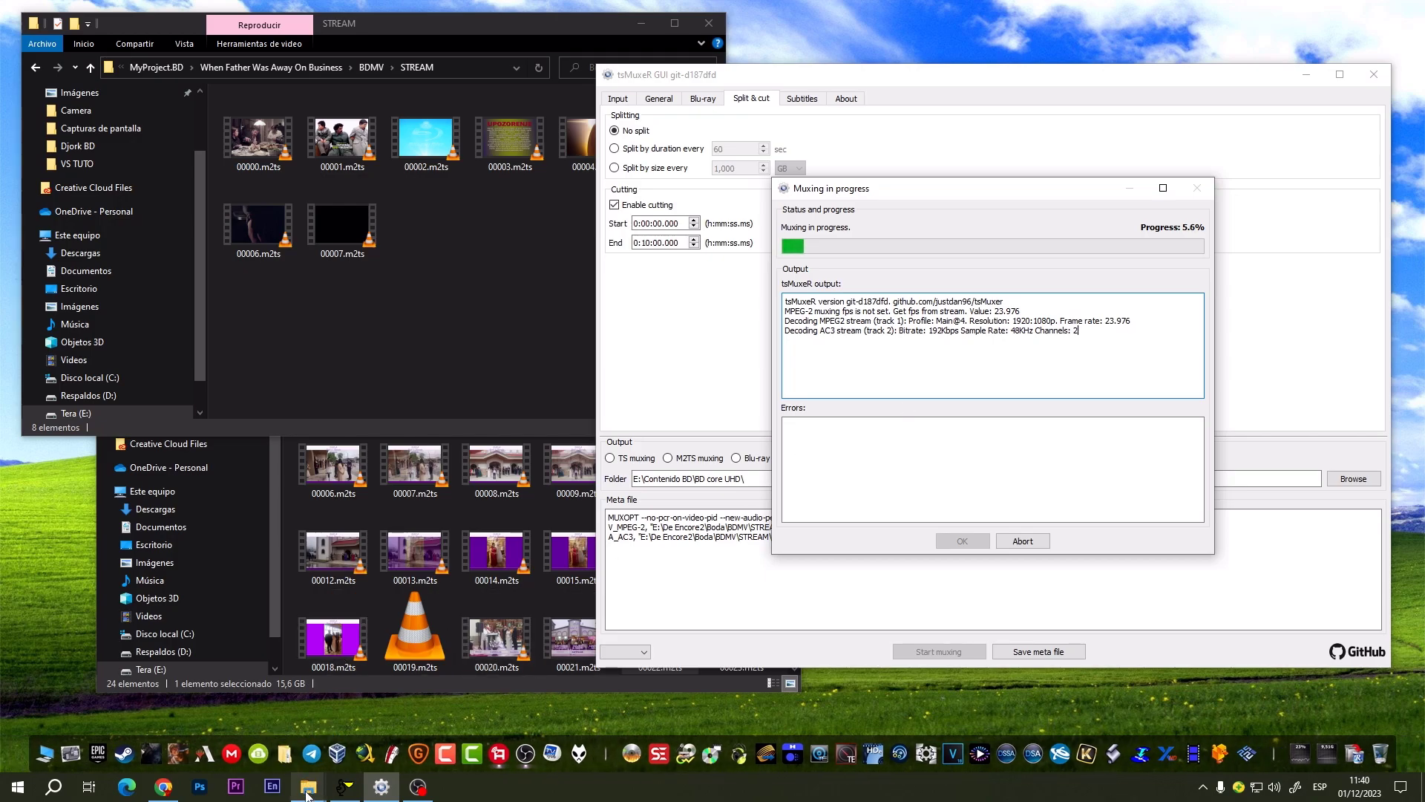
# Step: Open E:\Contenido BD in a new File Explorer window, look inside BD core UHD, and keep the muxing progress in view
pyautogui.moveTo(303, 795)
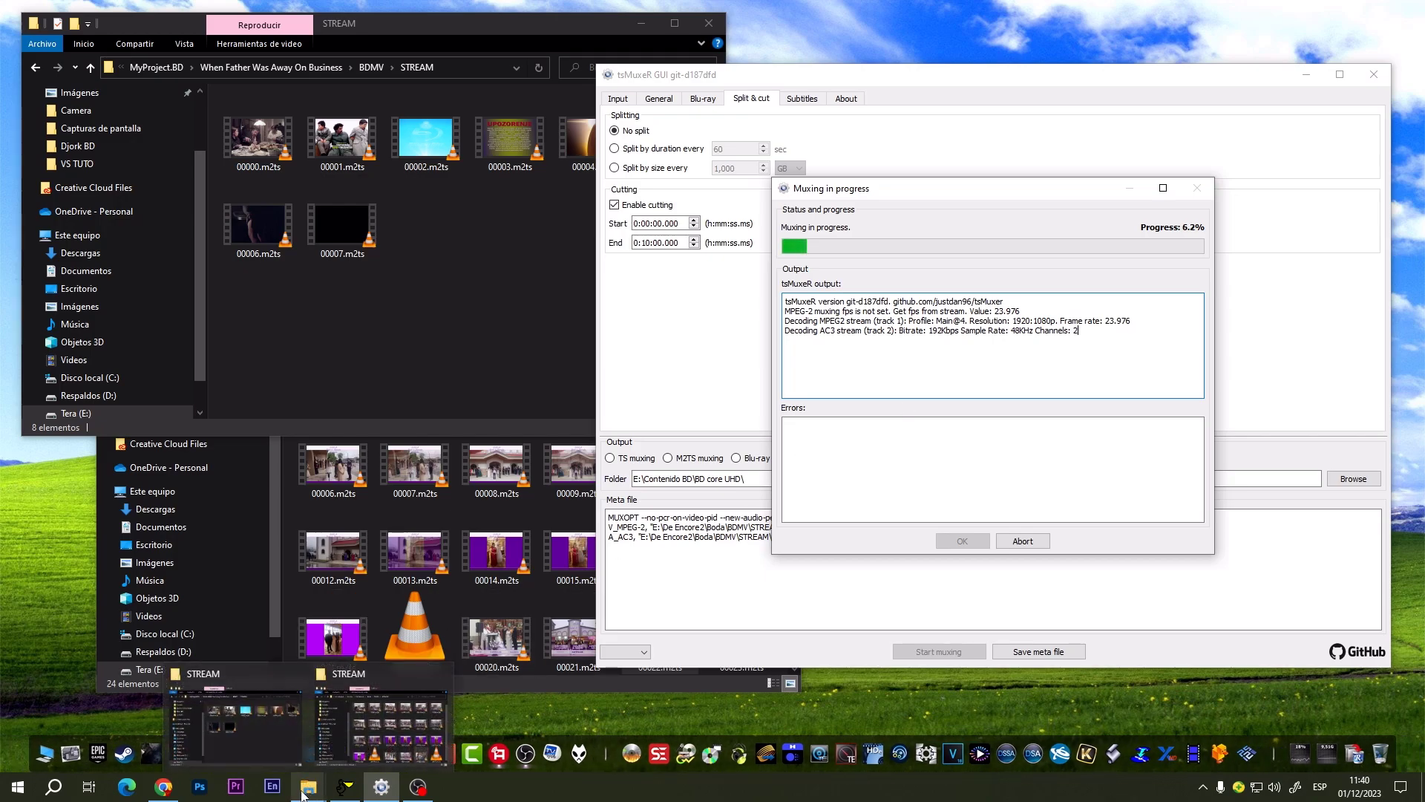
pyautogui.click(51, 751)
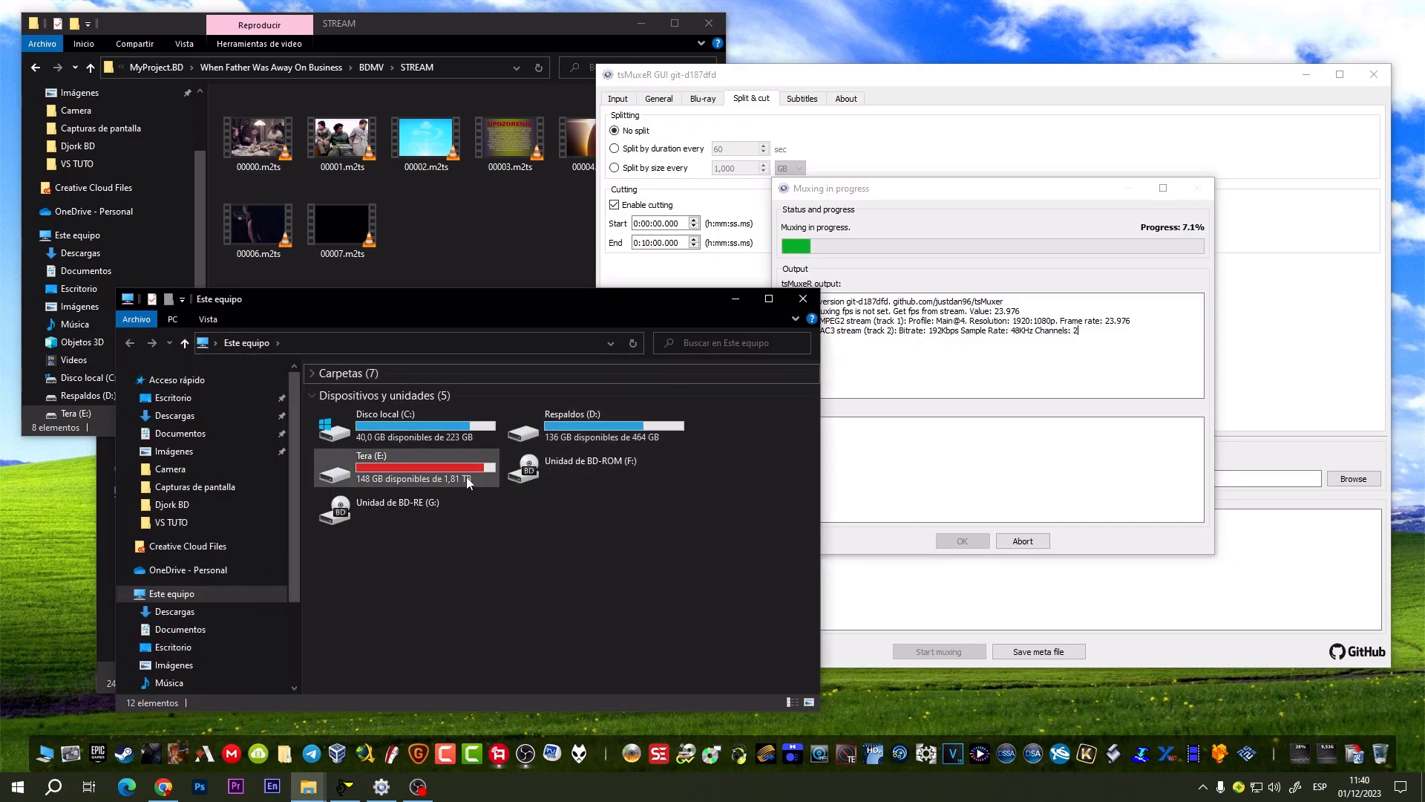
pyautogui.doubleClick(465, 476)
pyautogui.moveTo(596, 305); pyautogui.dragTo(1114, 150)
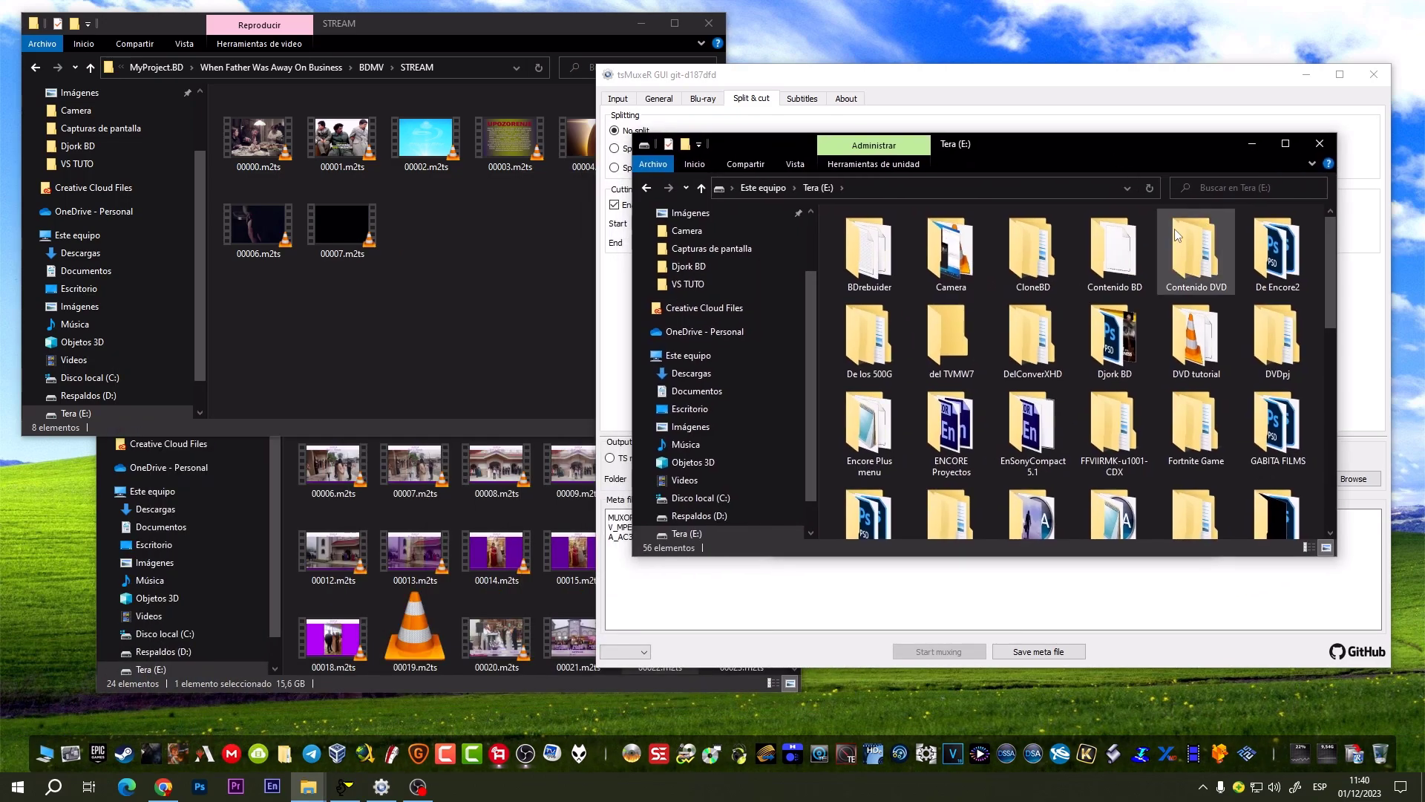
pyautogui.doubleClick(1111, 270)
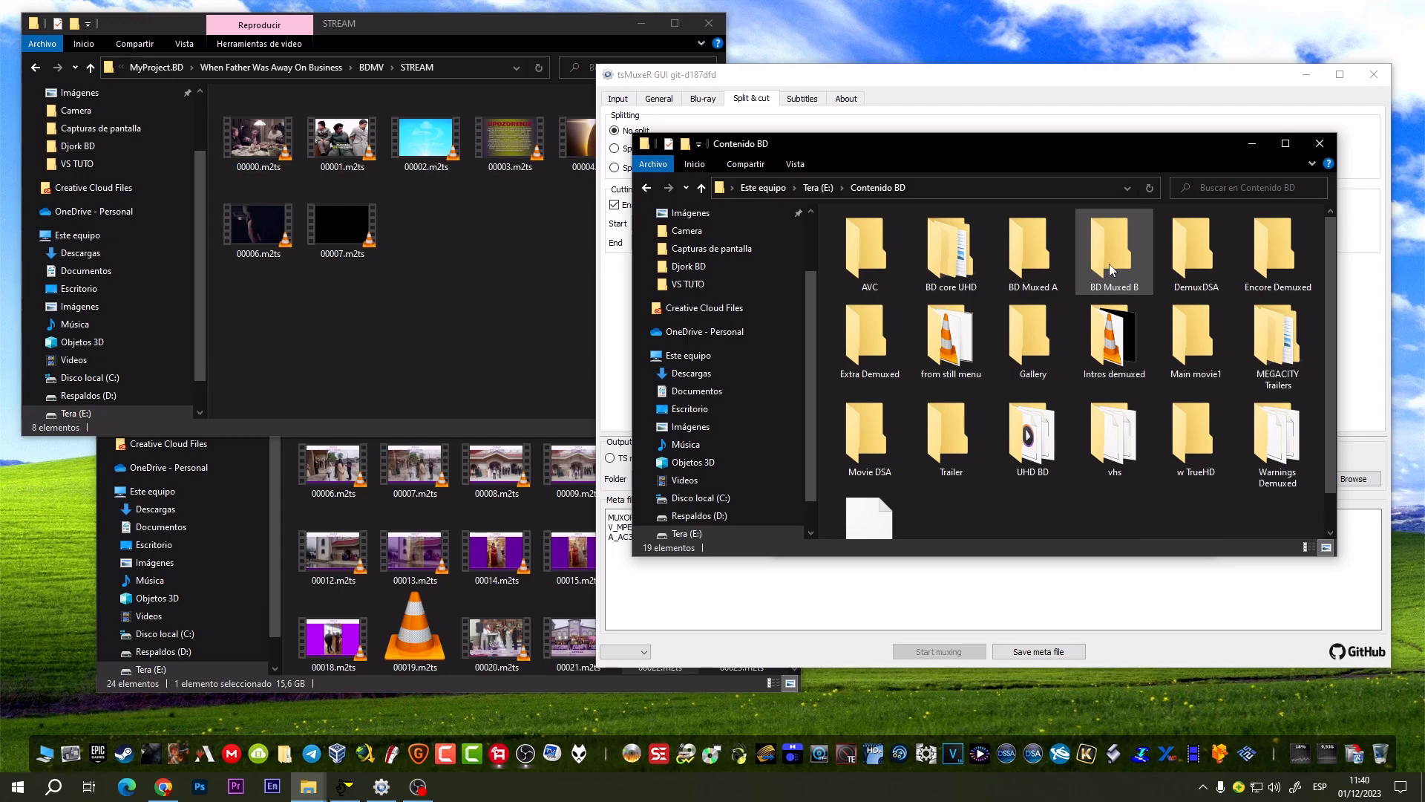
pyautogui.click(958, 268)
pyautogui.doubleClick(958, 267)
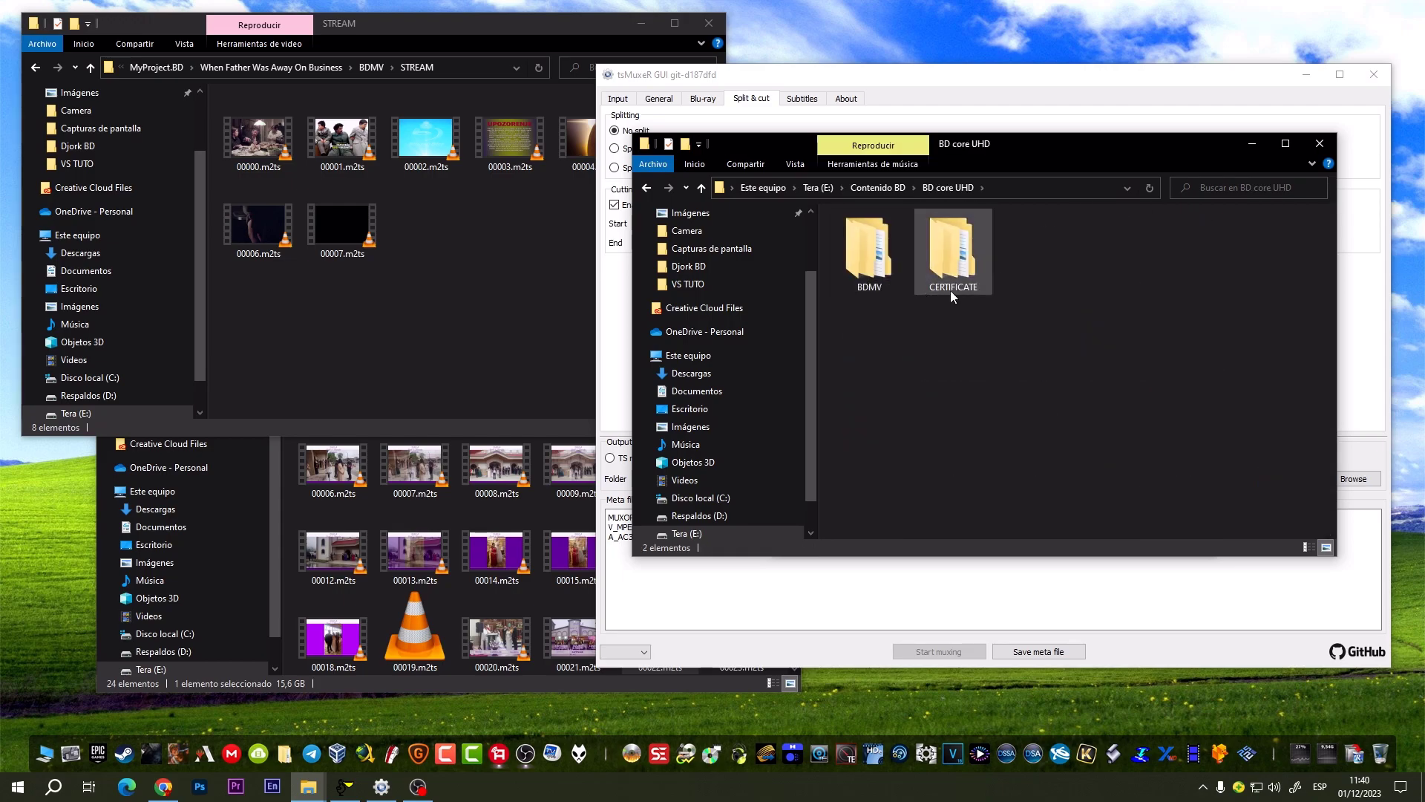
pyautogui.click(700, 190)
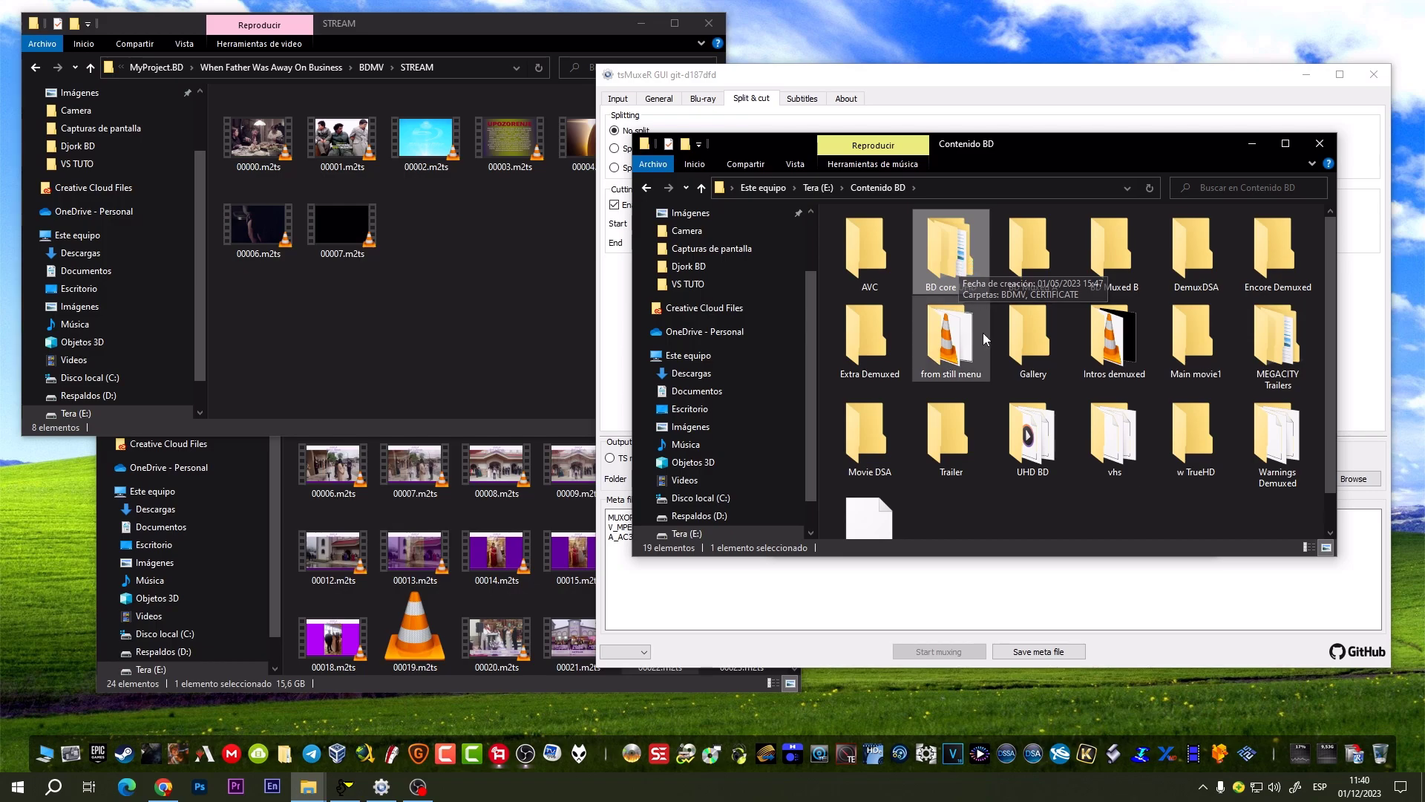
pyautogui.moveTo(1049, 150); pyautogui.dragTo(386, 239)
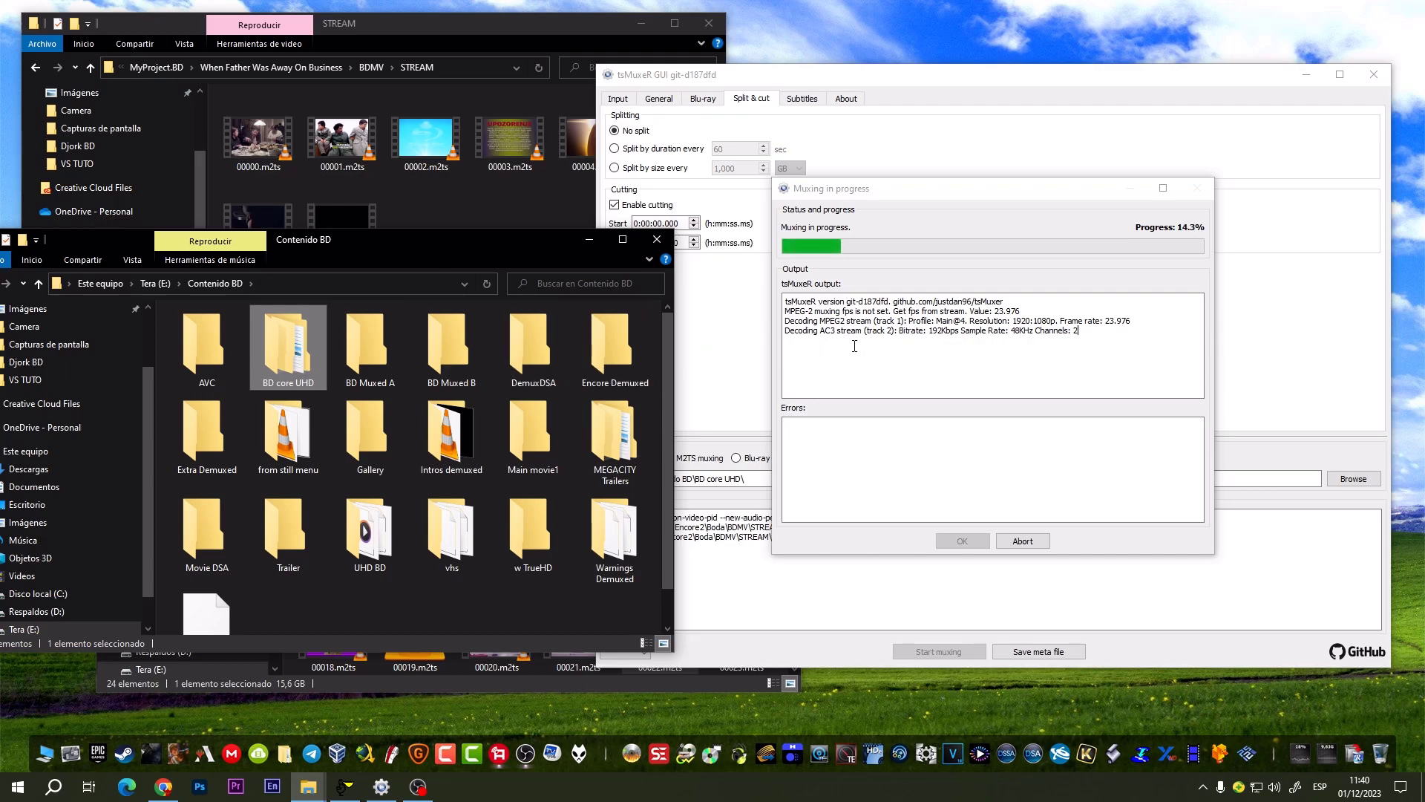
pyautogui.moveTo(498, 244); pyautogui.dragTo(322, 202)
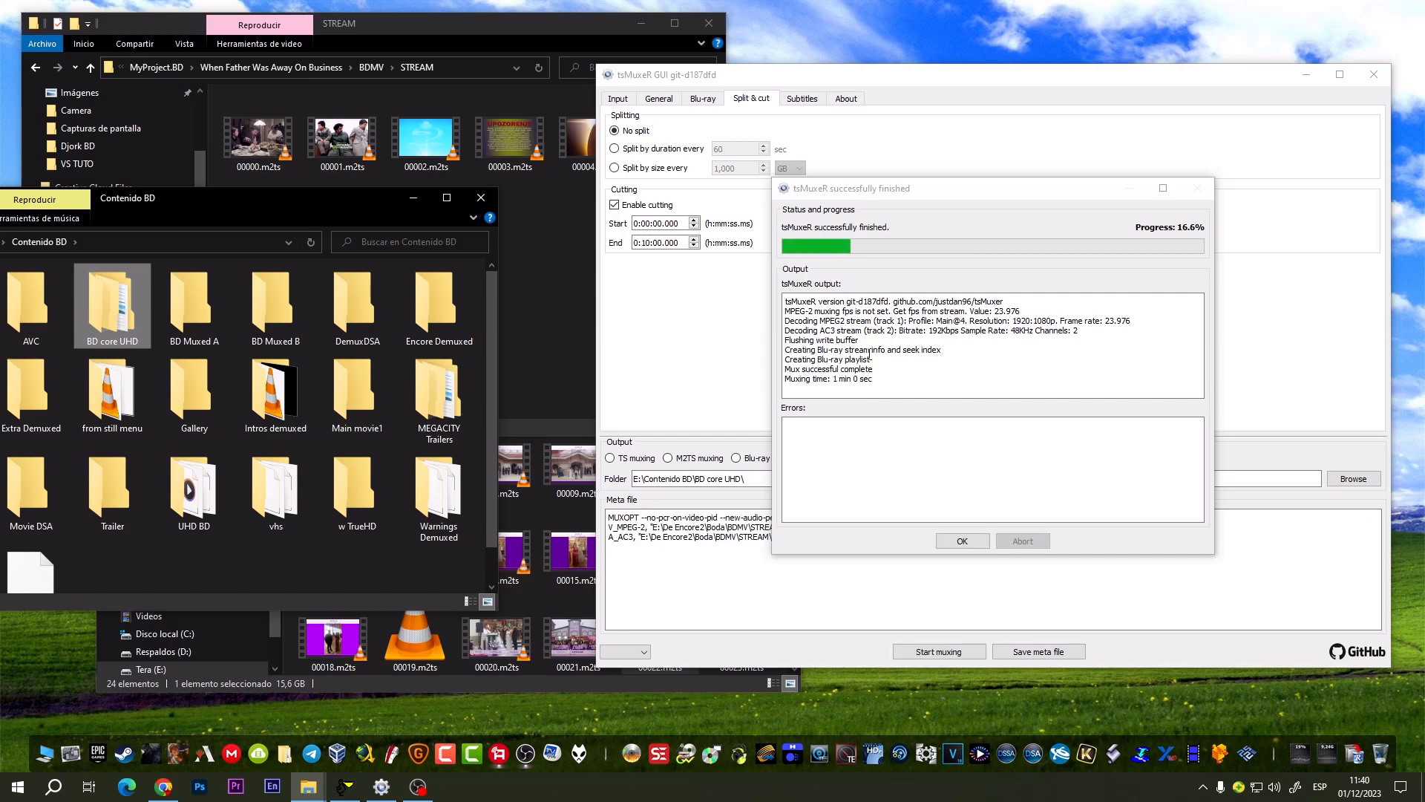
# Step: Dismiss the muxing report, minimize tsMuxeR and open BD core UHD\BDMV\STREAM in File Explorer
pyautogui.click(964, 541)
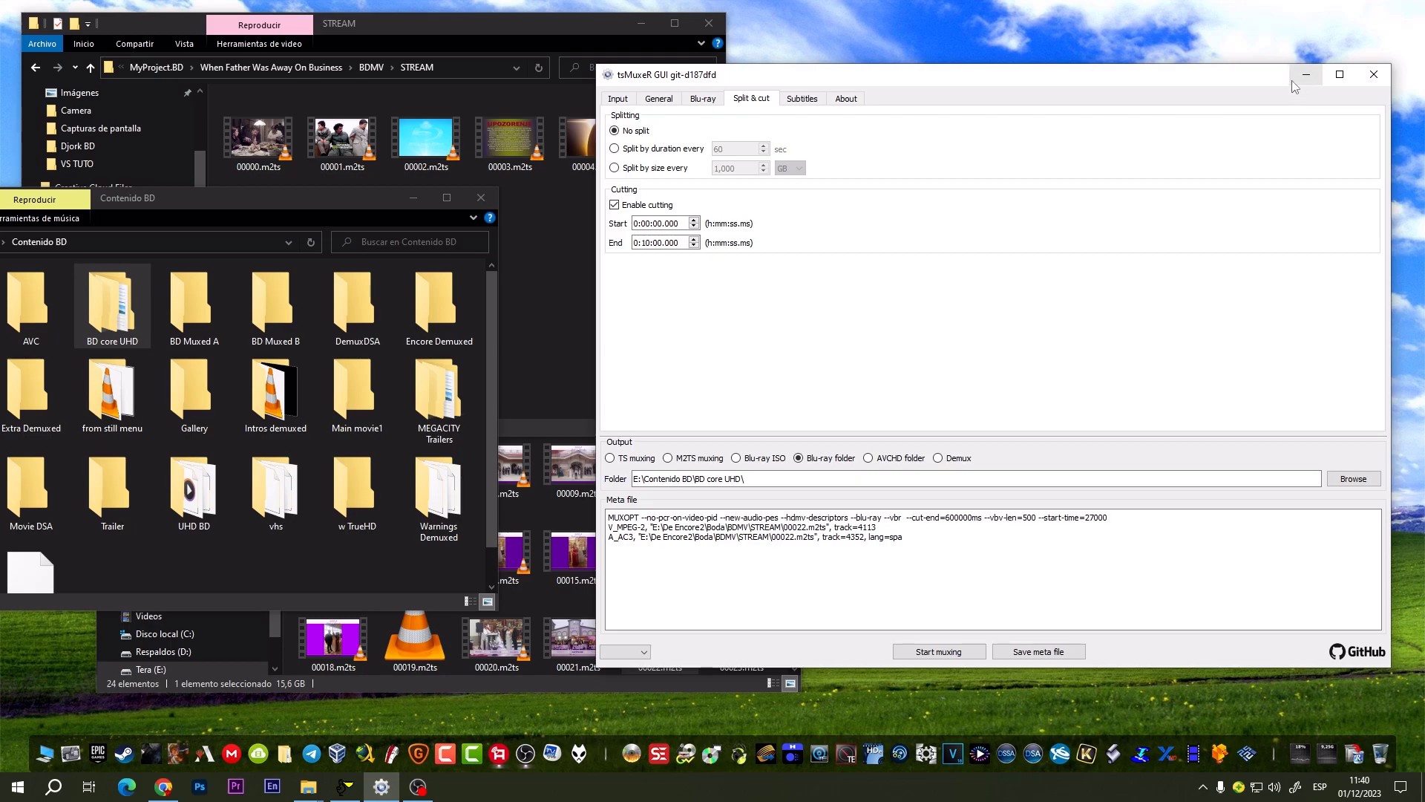
pyautogui.click(702, 98)
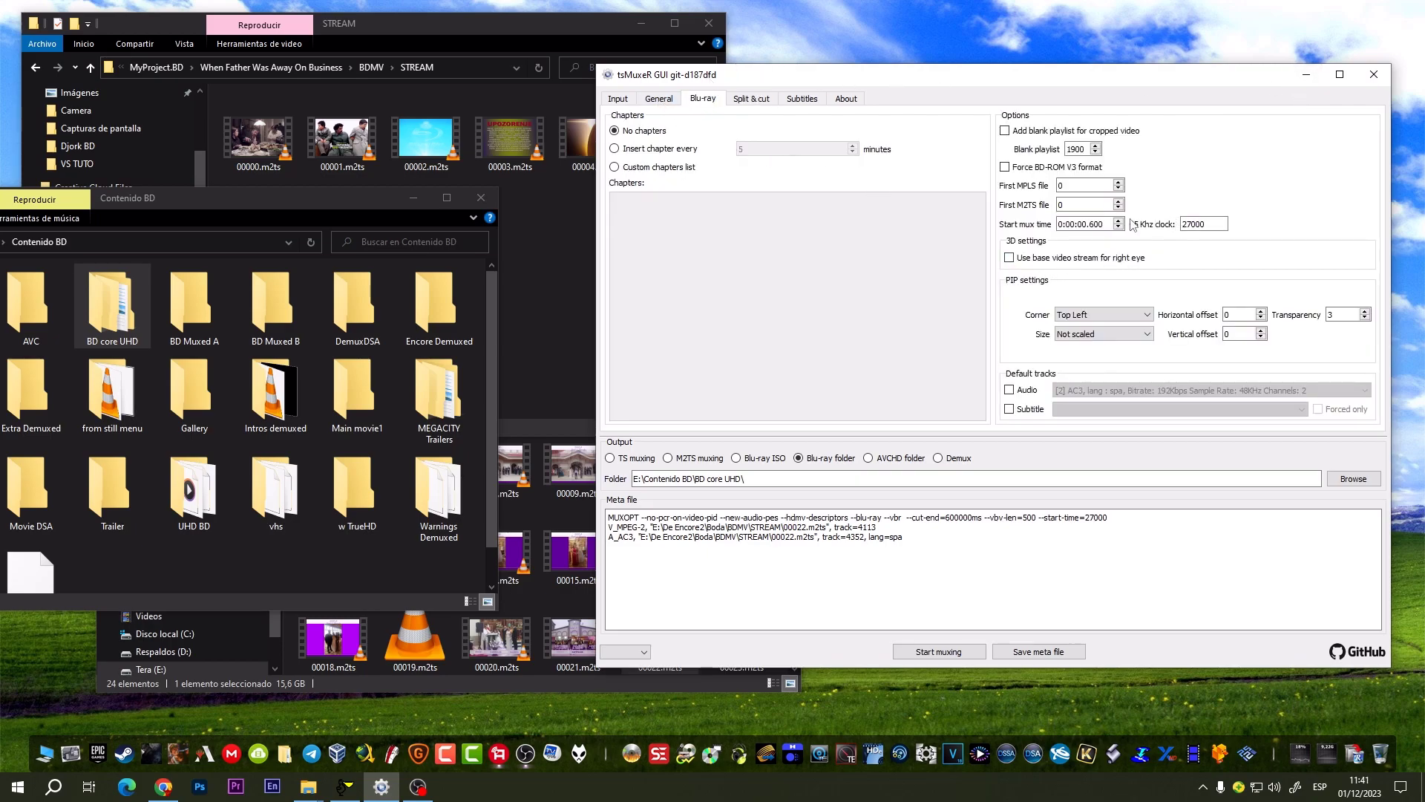
pyautogui.click(1307, 75)
pyautogui.moveTo(317, 200); pyautogui.dragTo(1245, 118)
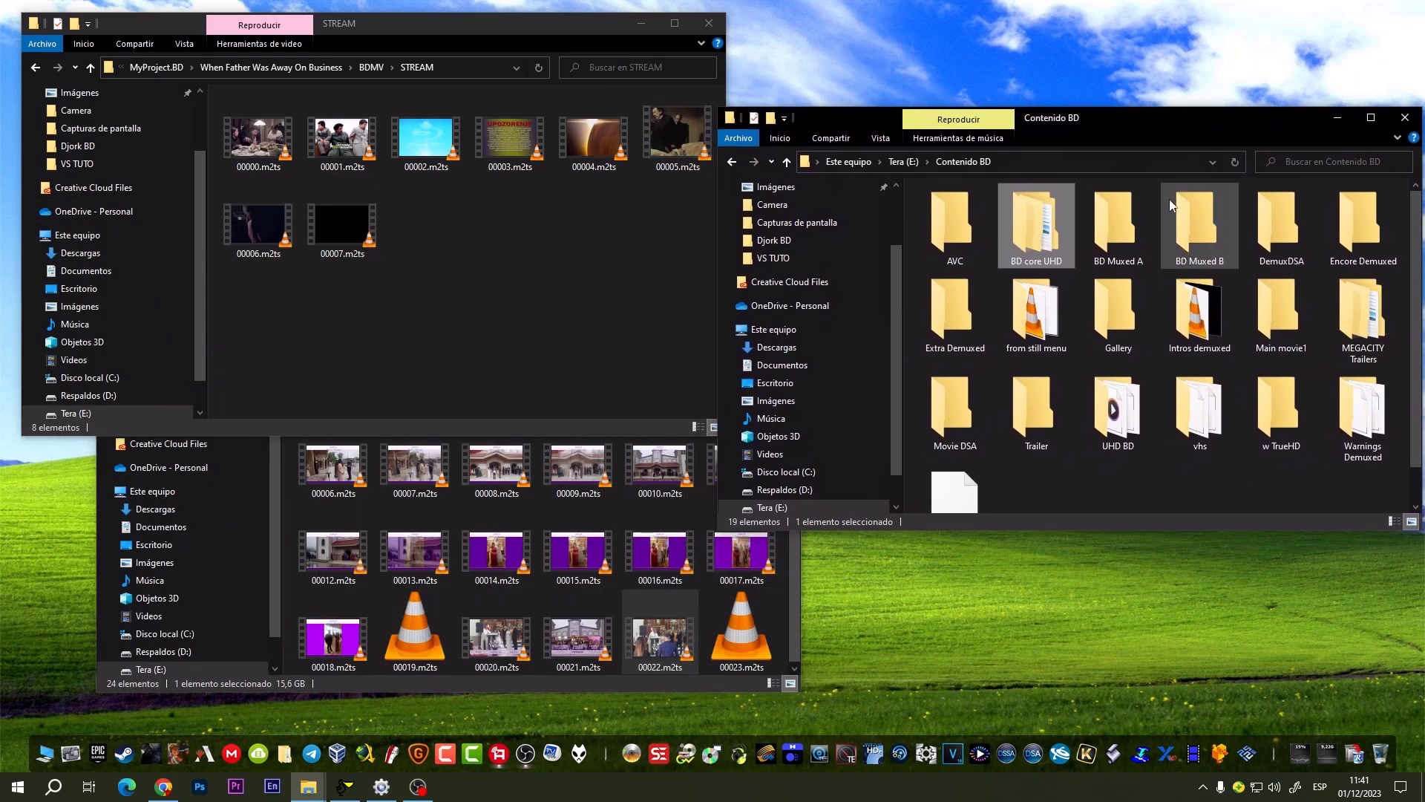
pyautogui.doubleClick(1036, 237)
pyautogui.doubleClick(964, 239)
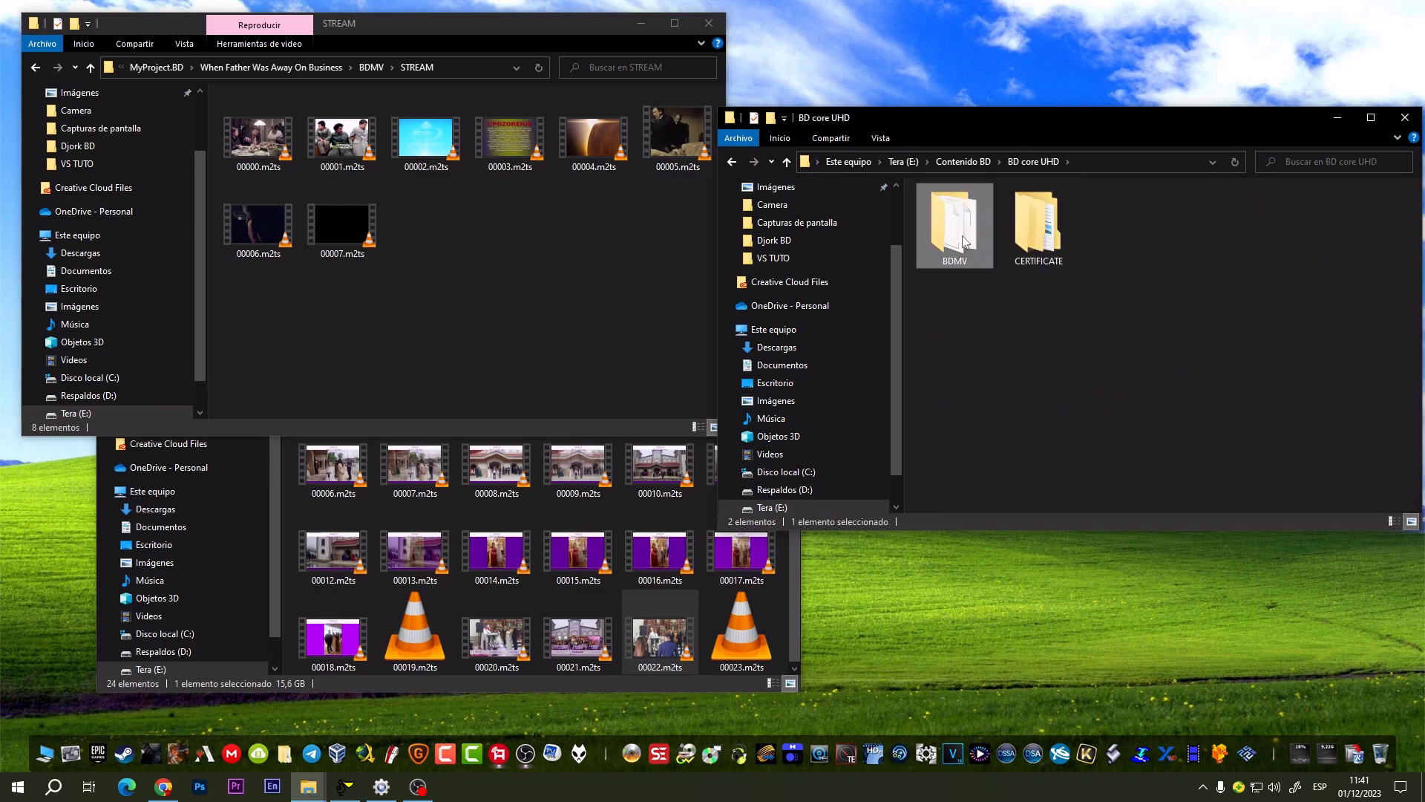
pyautogui.doubleClick(974, 318)
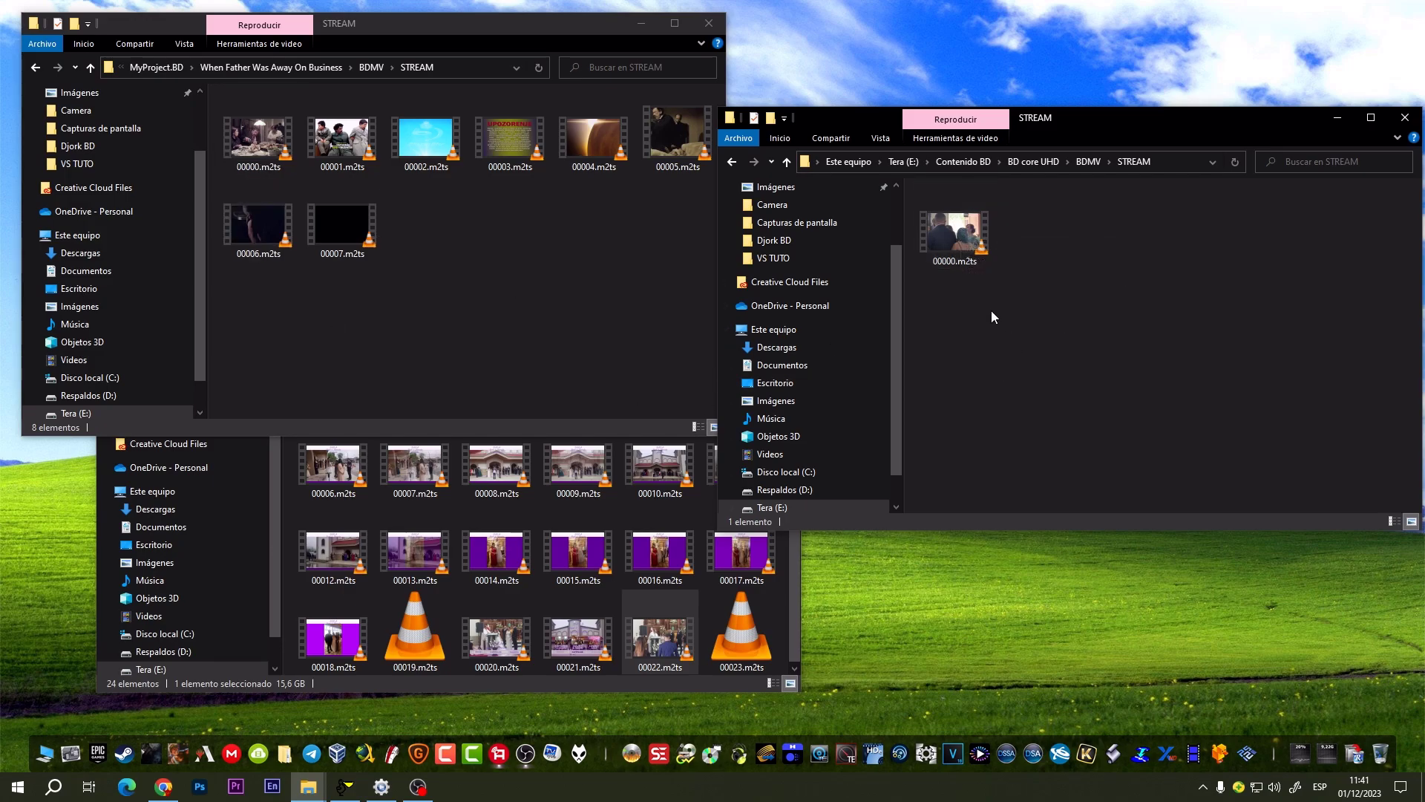
# Step: Switch to BDedit to review the clip information of 00000 in When Father Was Away On Business, then return to File Explorer
pyautogui.click(958, 236)
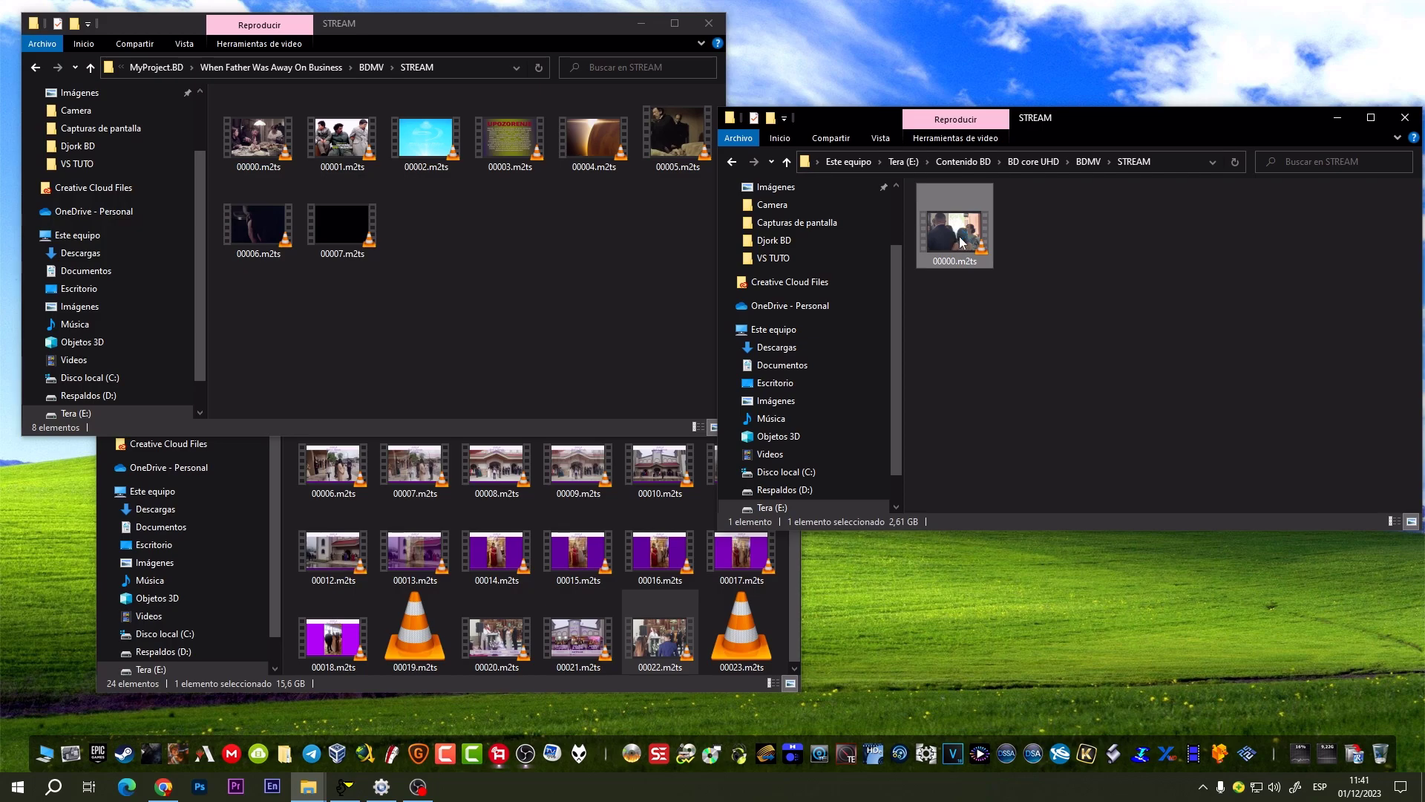
pyautogui.rightClick(957, 236)
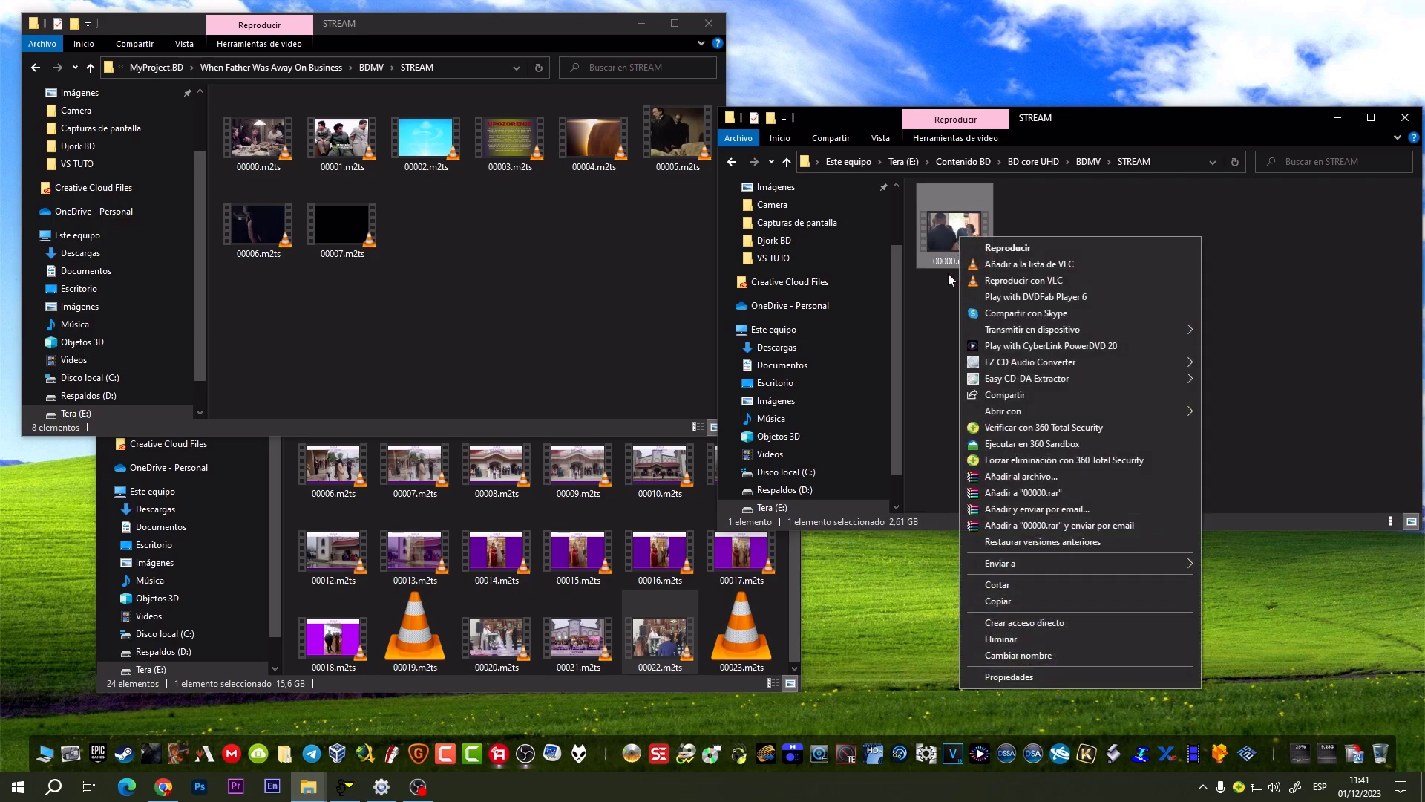
pyautogui.click(346, 789)
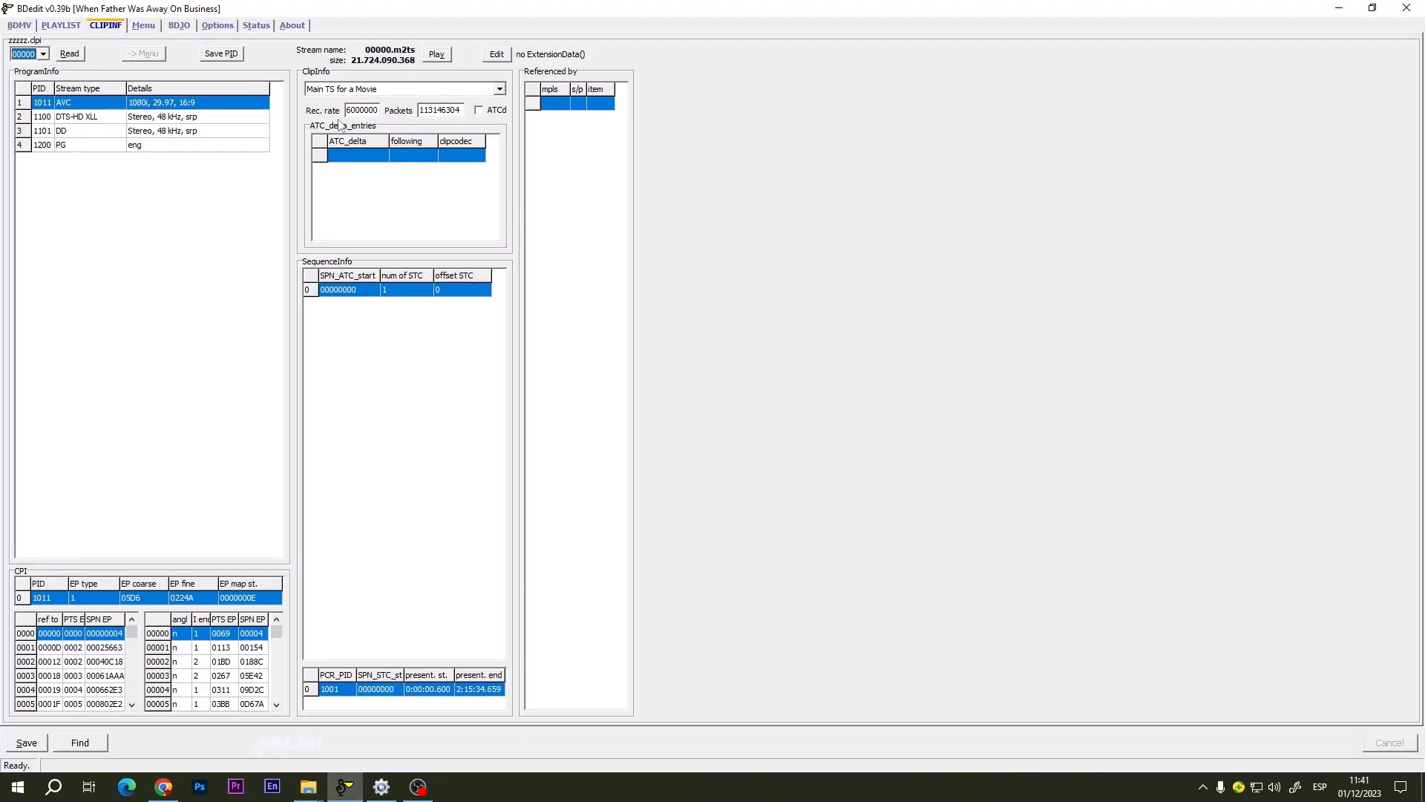
pyautogui.click(1340, 9)
# Step: Move 00000.m2ts from BD core UHD into the STREAM folder of When Father Was Away On Business, replacing the existing file
pyautogui.rightClick(952, 235)
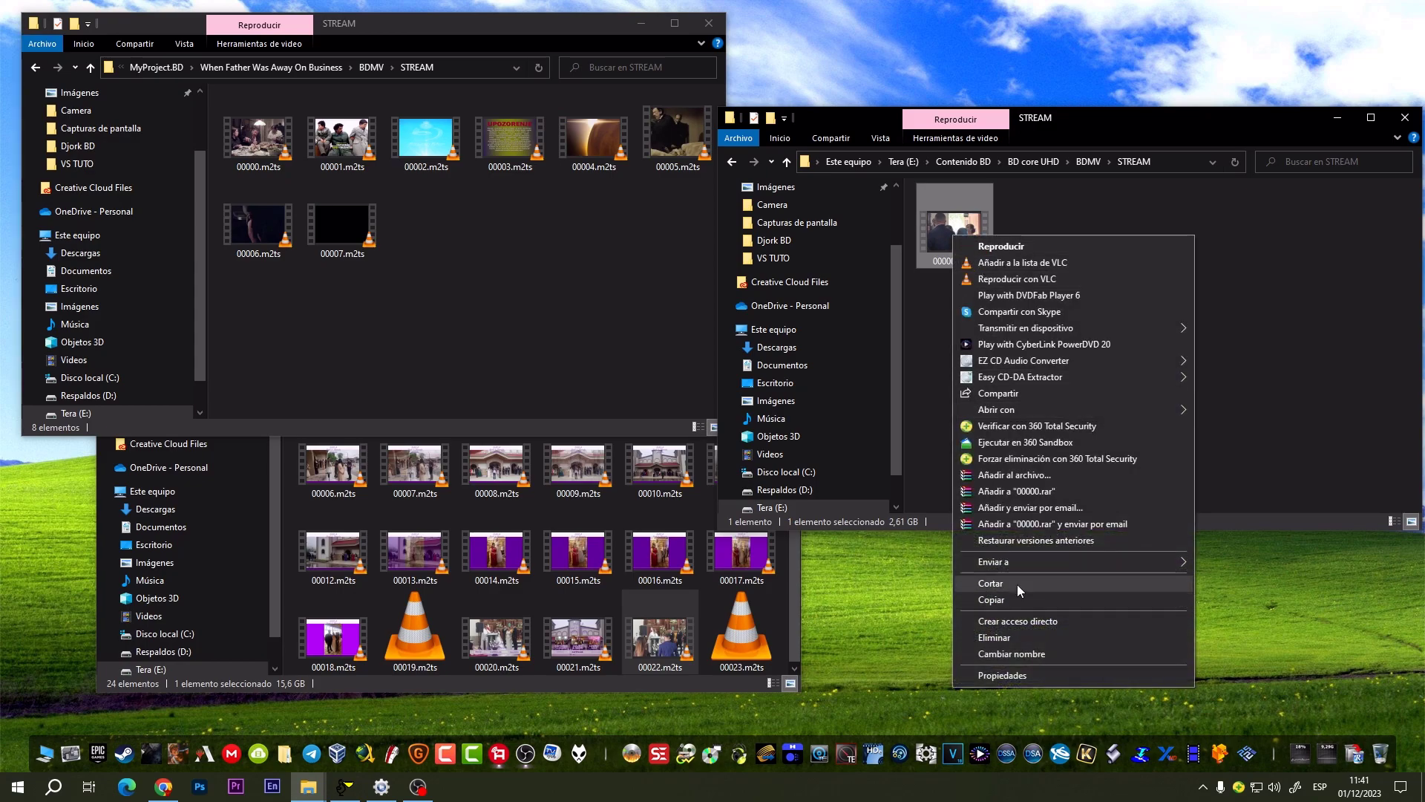
pyautogui.click(1017, 584)
pyautogui.click(382, 278)
pyautogui.rightClick(392, 287)
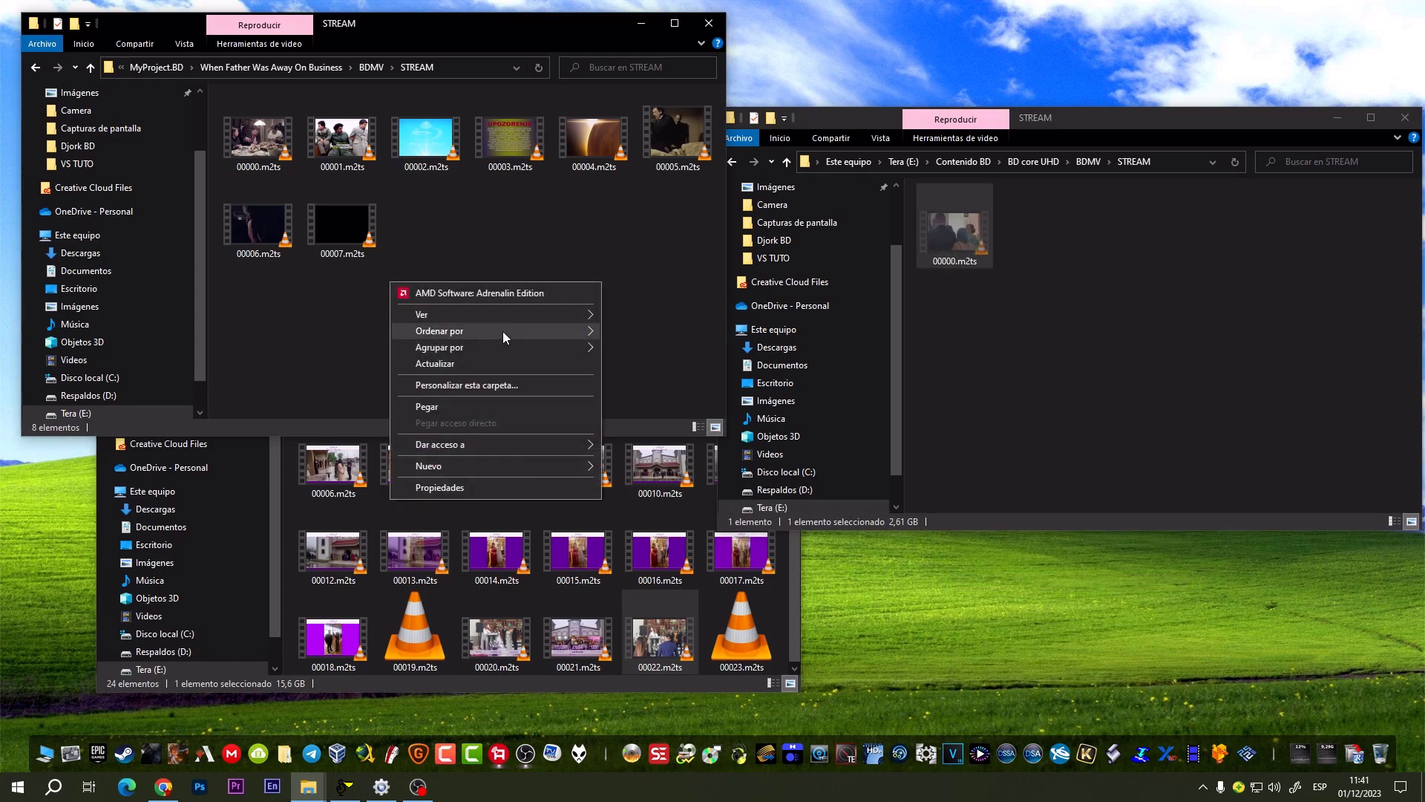
pyautogui.click(462, 406)
pyautogui.click(336, 277)
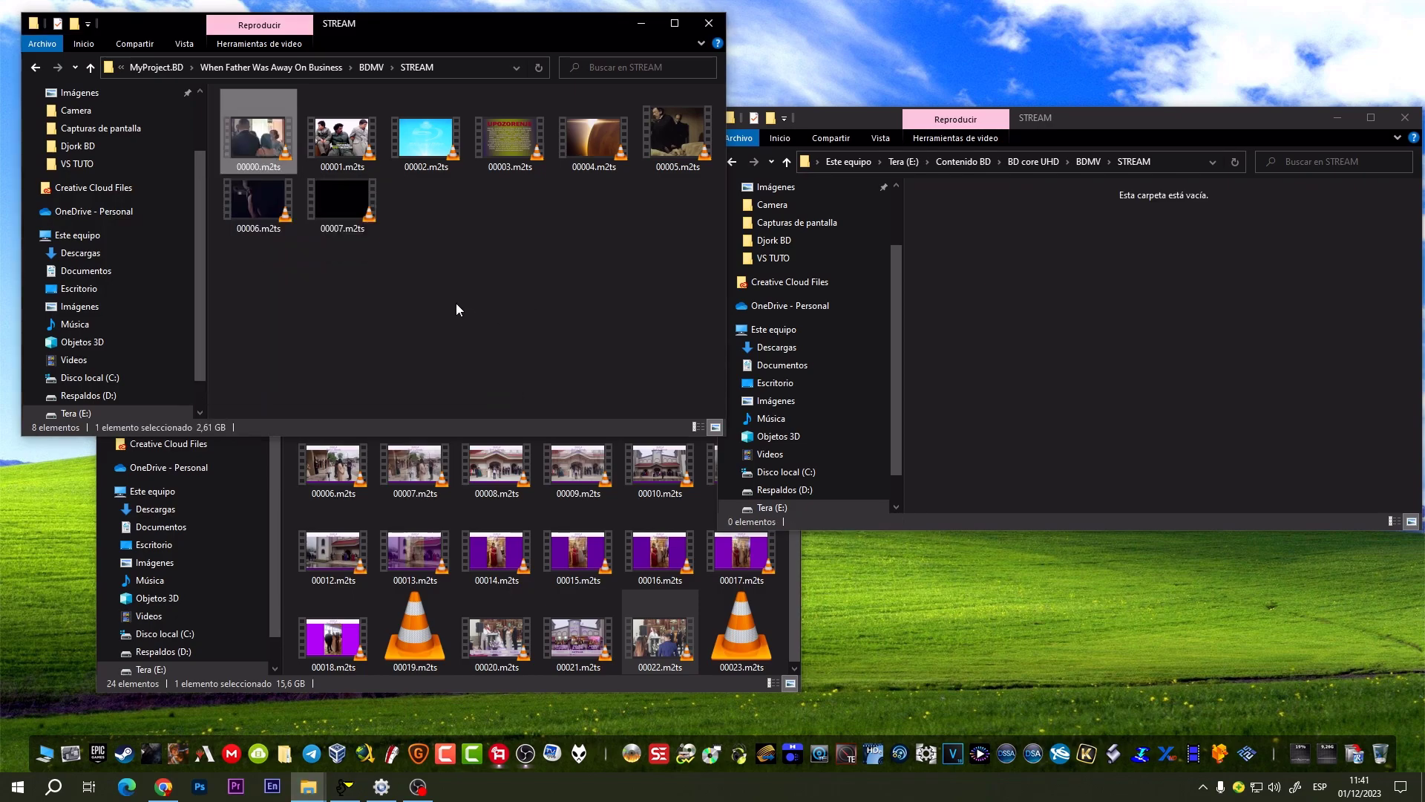
# Step: Open the BDMV\CLIPINF folders of both When Father Was Away On Business and BD core UHD
pyautogui.click(85, 70)
pyautogui.doubleClick(289, 161)
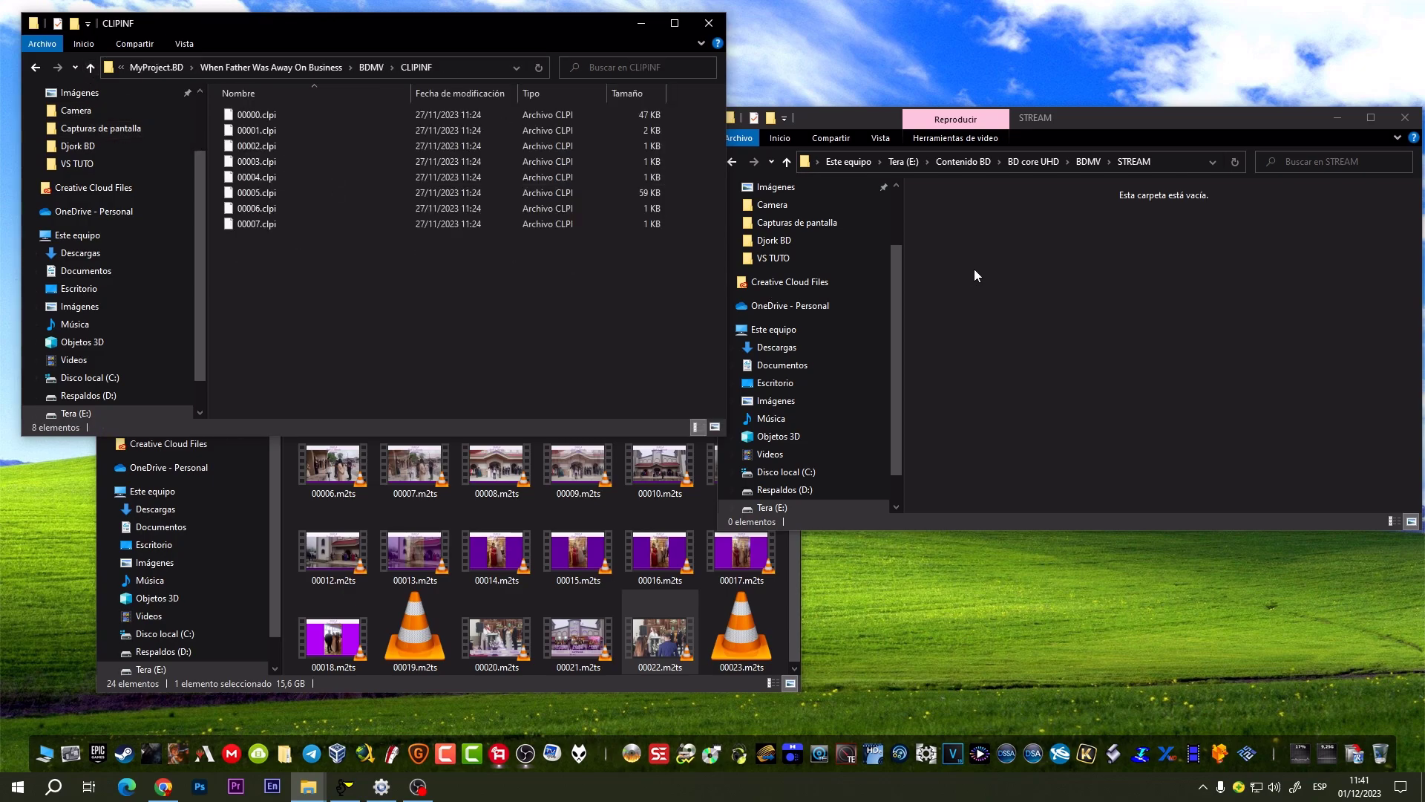
pyautogui.click(787, 162)
pyautogui.doubleClick(954, 254)
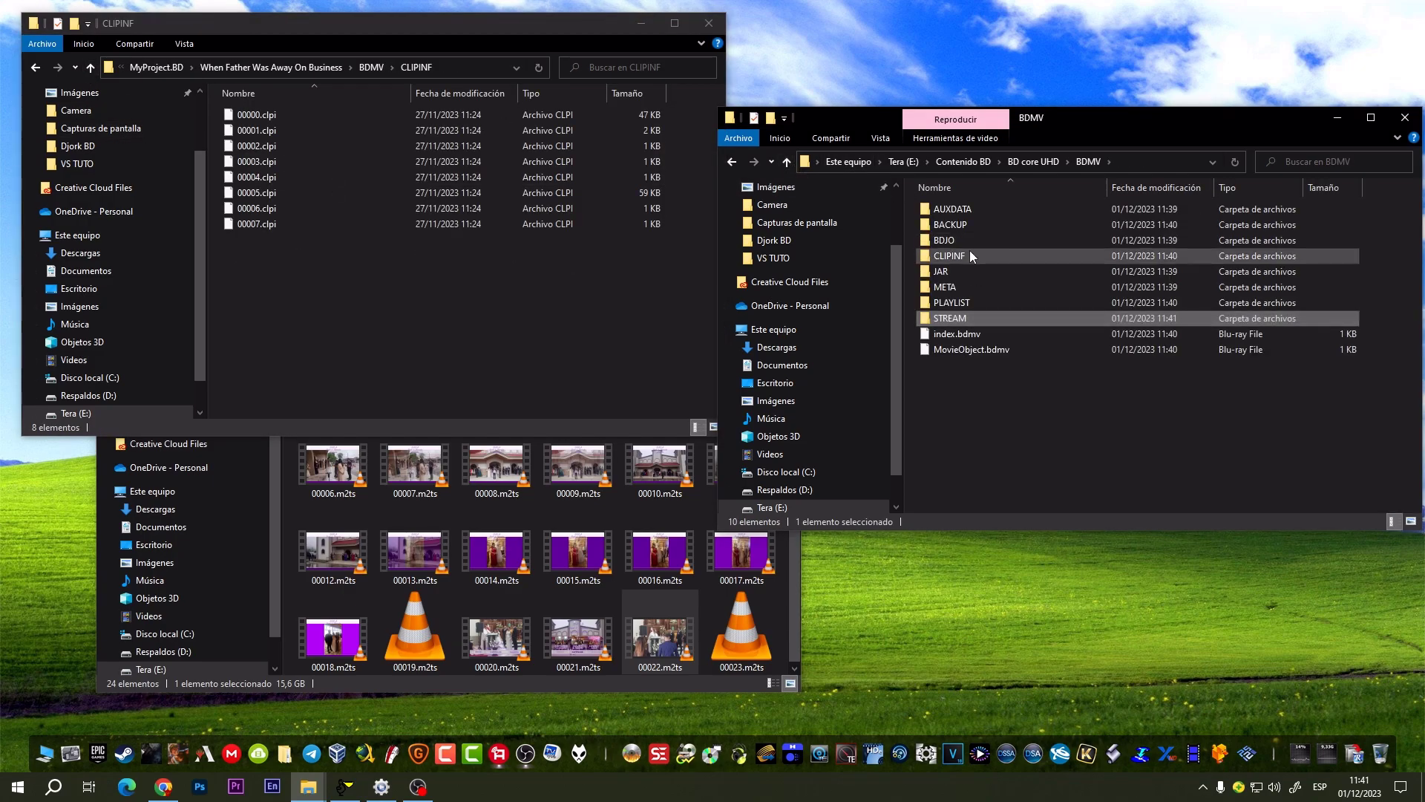
# Step: Copy 00000.clpi from BD core UHD into the CLIPINF folder of When Father Was Away On Business, replacing the existing file
pyautogui.click(948, 212)
pyautogui.rightClick(947, 210)
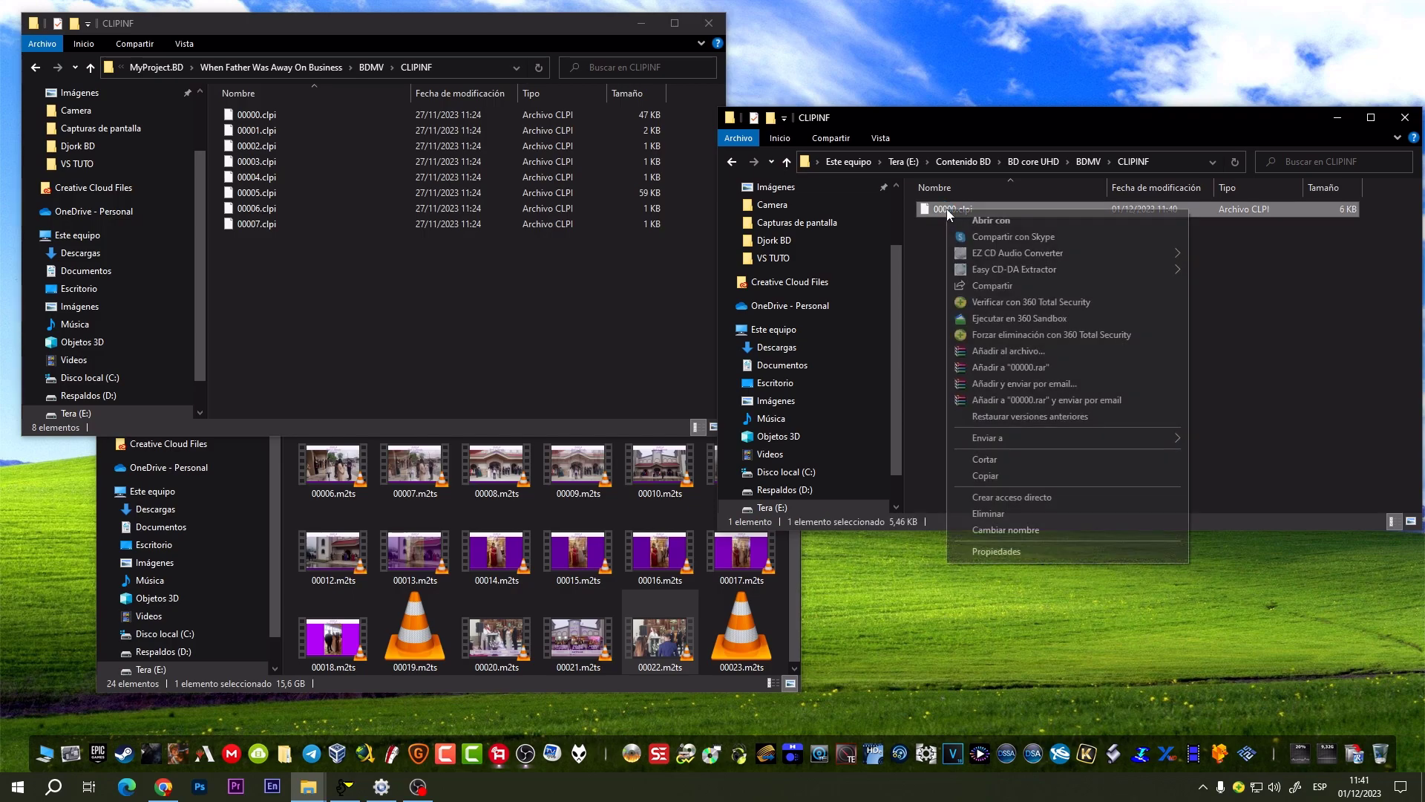
pyautogui.click(984, 476)
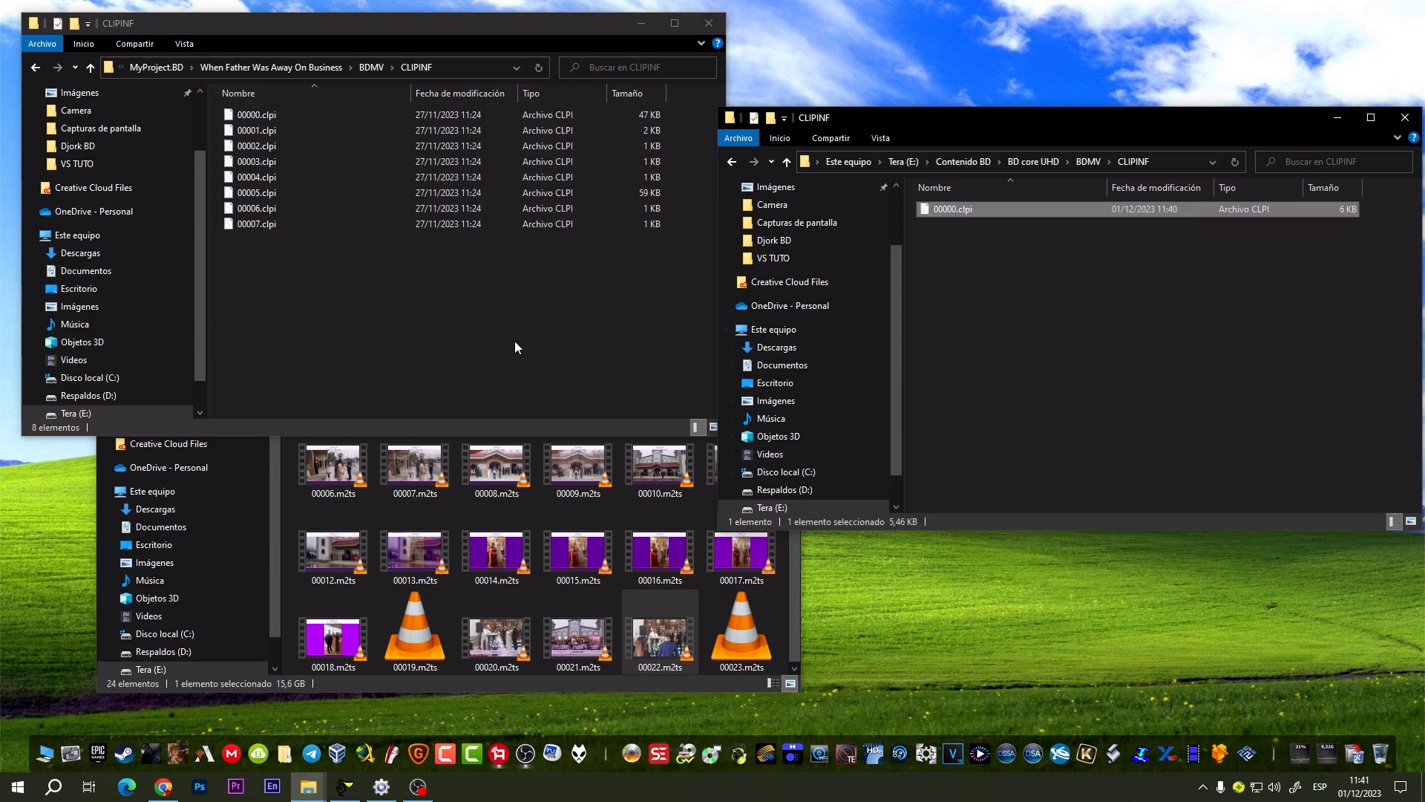
pyautogui.rightClick(514, 341)
pyautogui.click(566, 466)
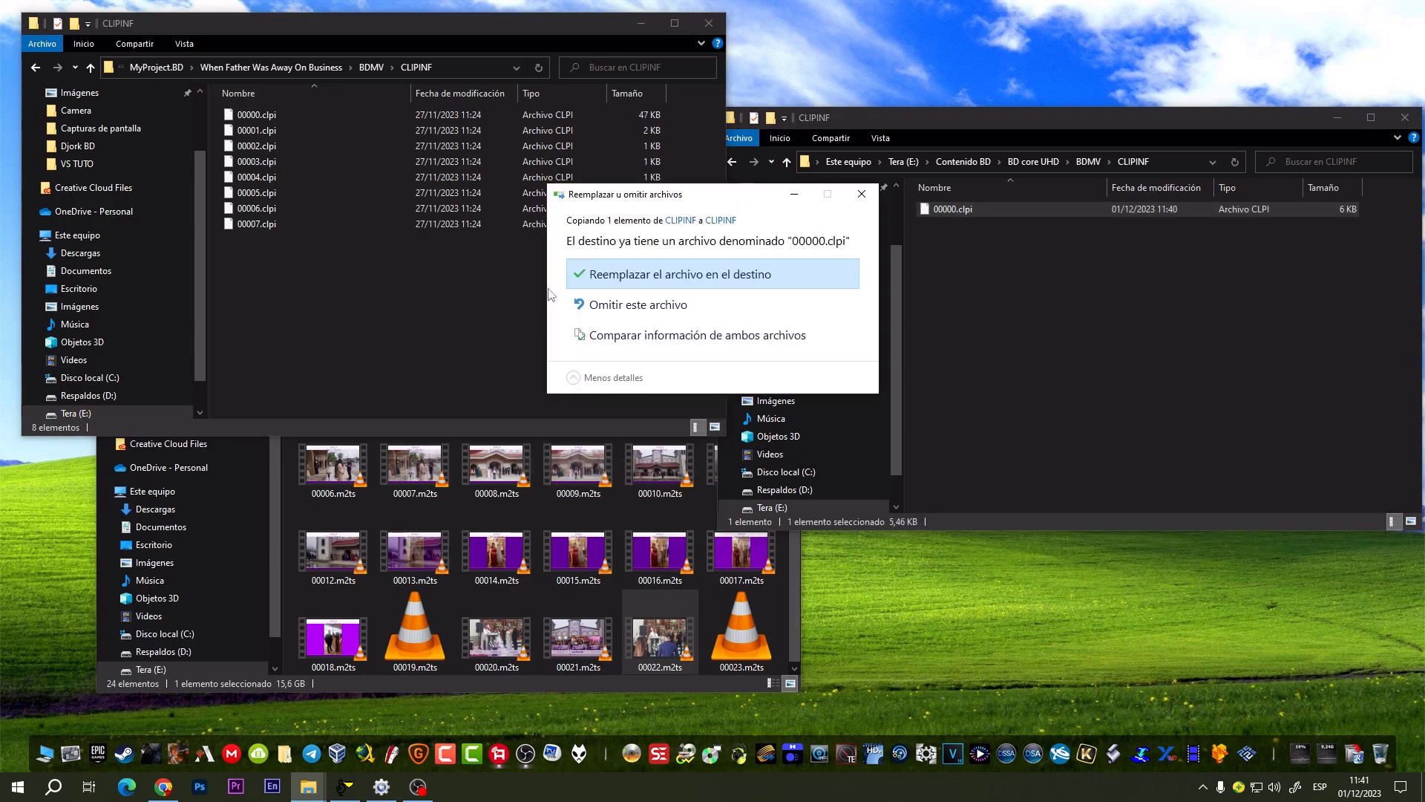
pyautogui.click(668, 273)
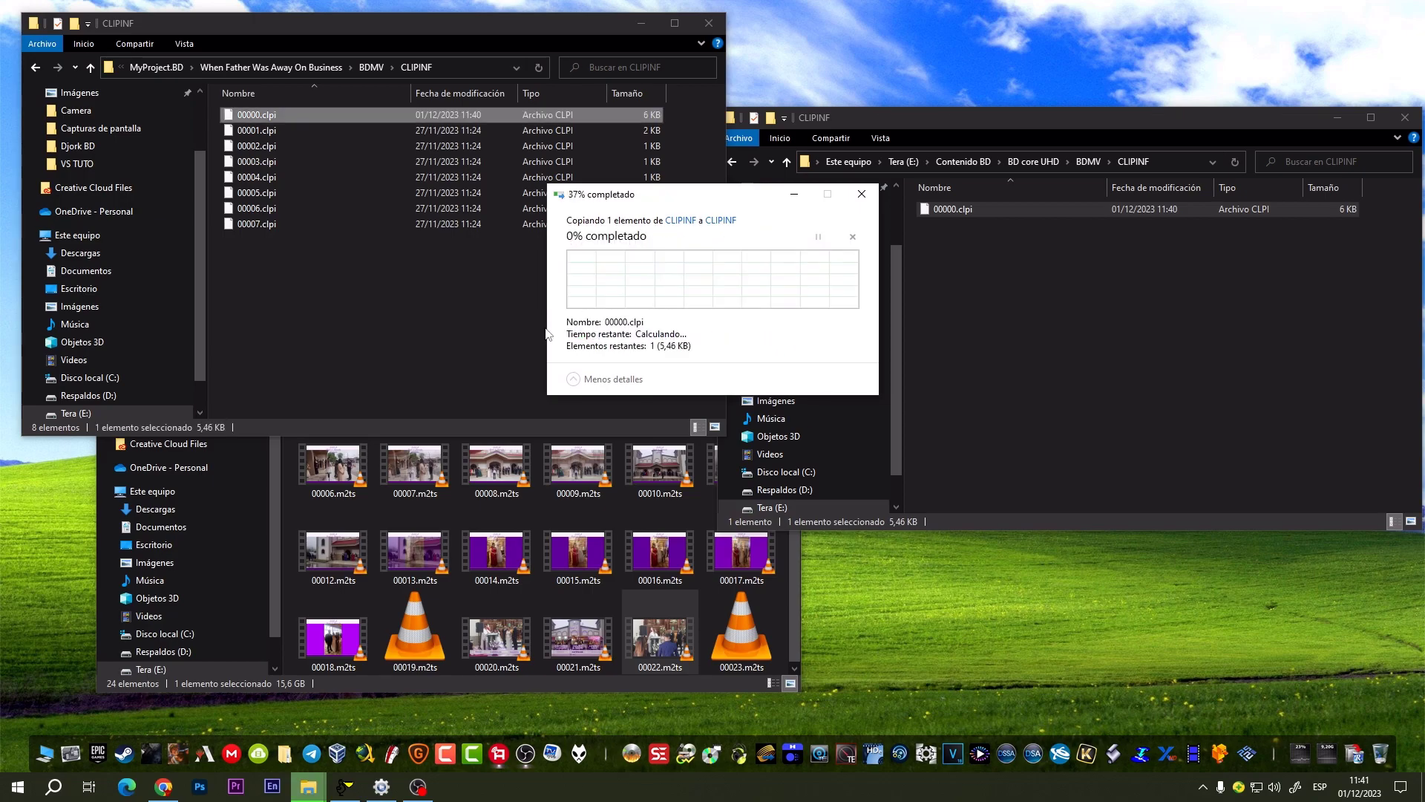
# Step: Close the BD core UHD and Boda STREAM folder windows, and return to the BDMV folder of When Father Was Away On Business
pyautogui.click(440, 358)
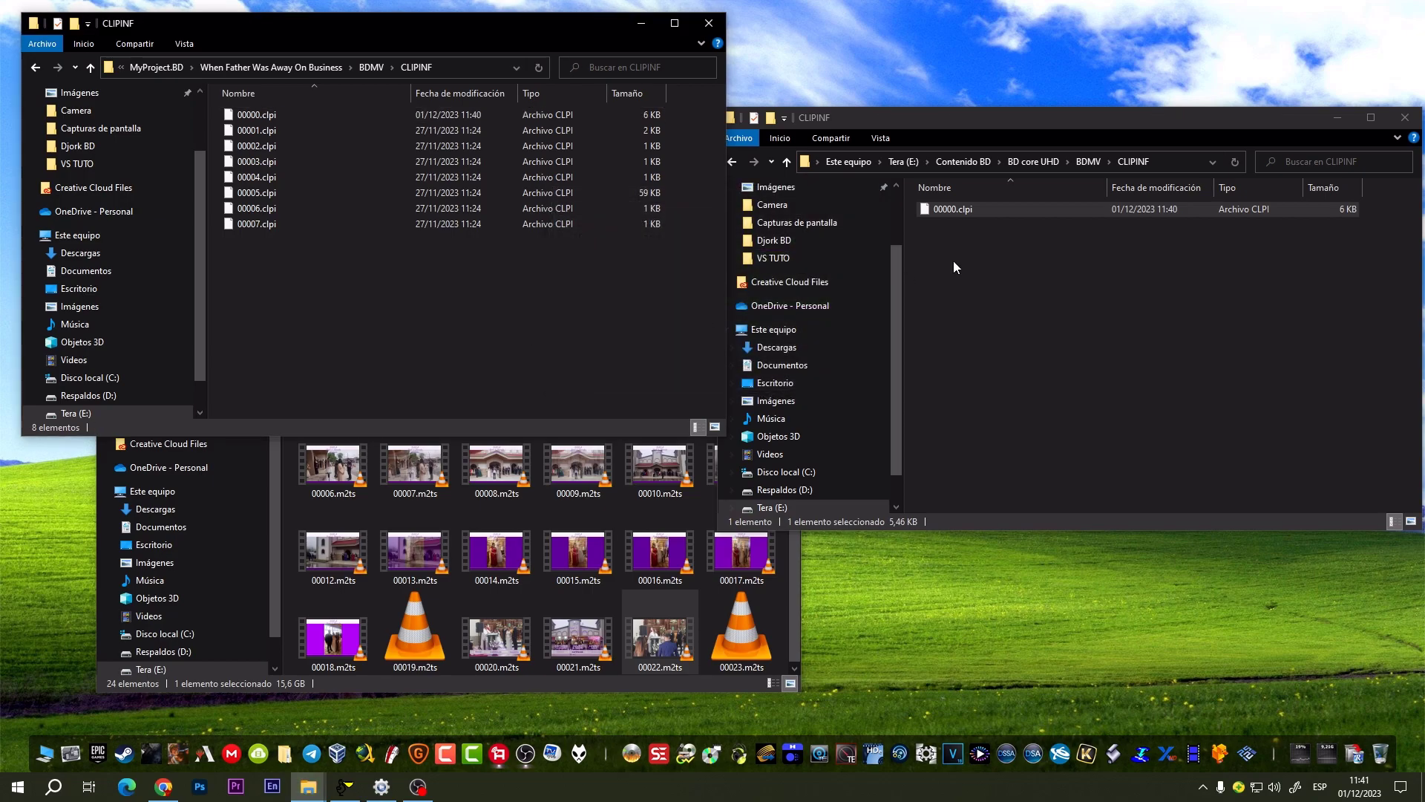
pyautogui.click(1405, 119)
pyautogui.moveTo(426, 41); pyautogui.dragTo(981, 92)
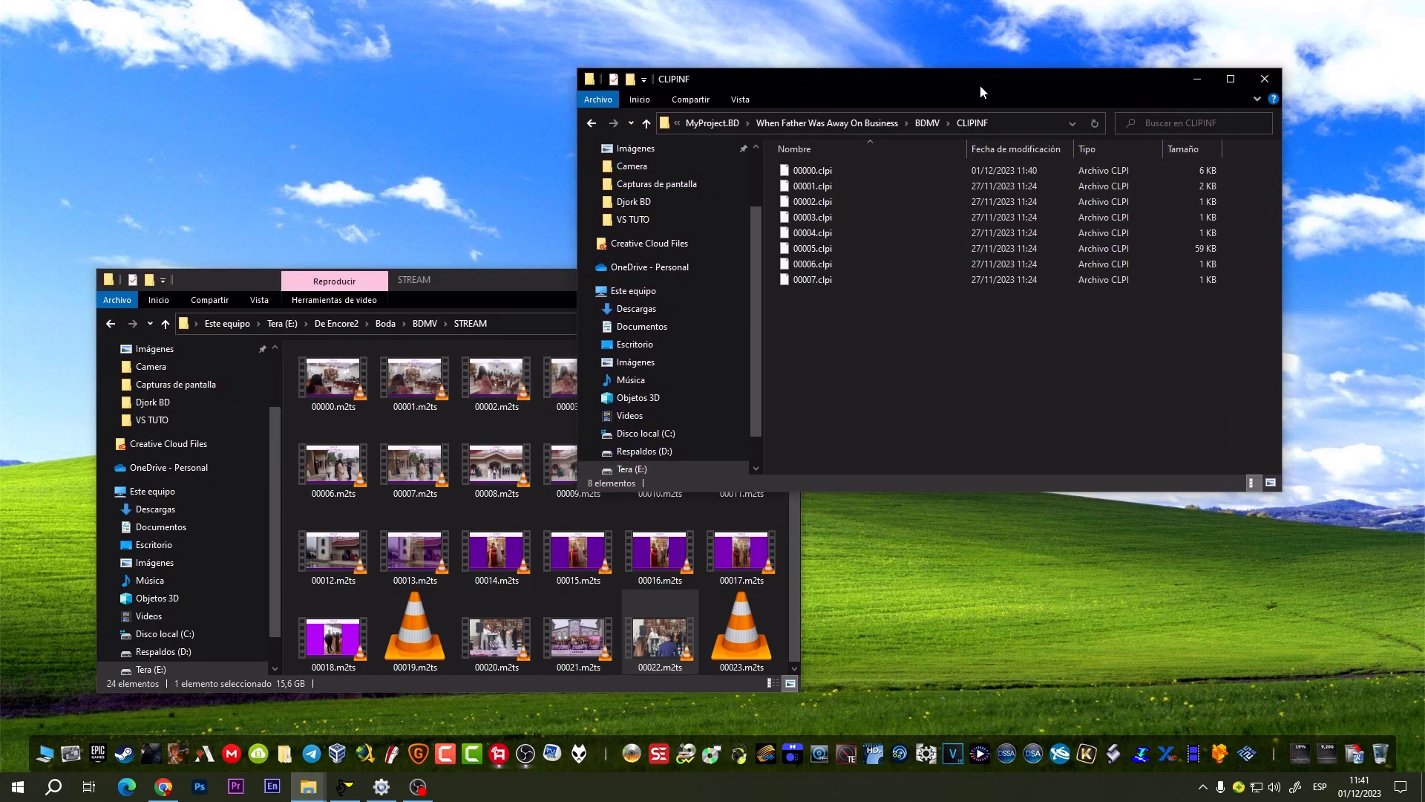
pyautogui.click(646, 123)
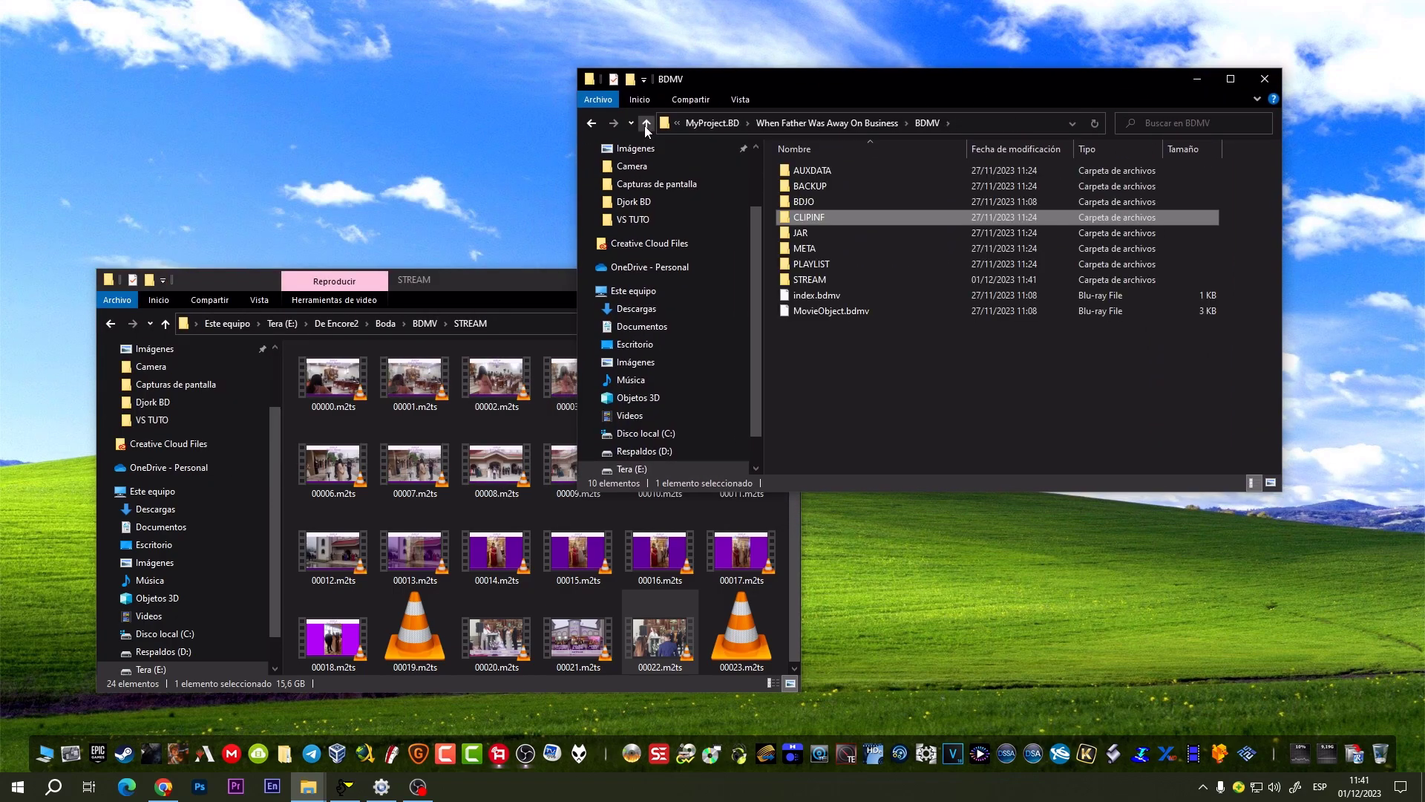
pyautogui.click(536, 286)
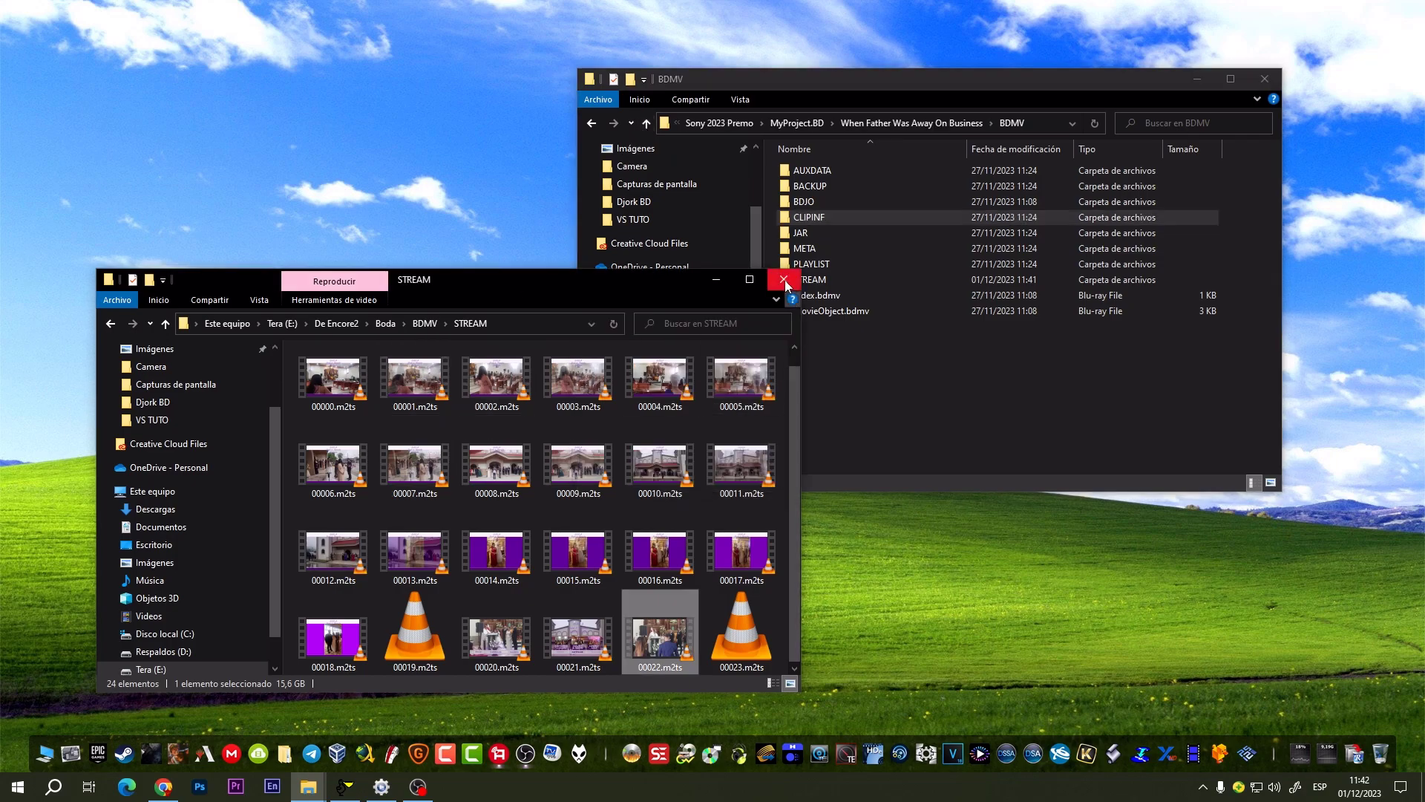
pyautogui.click(785, 280)
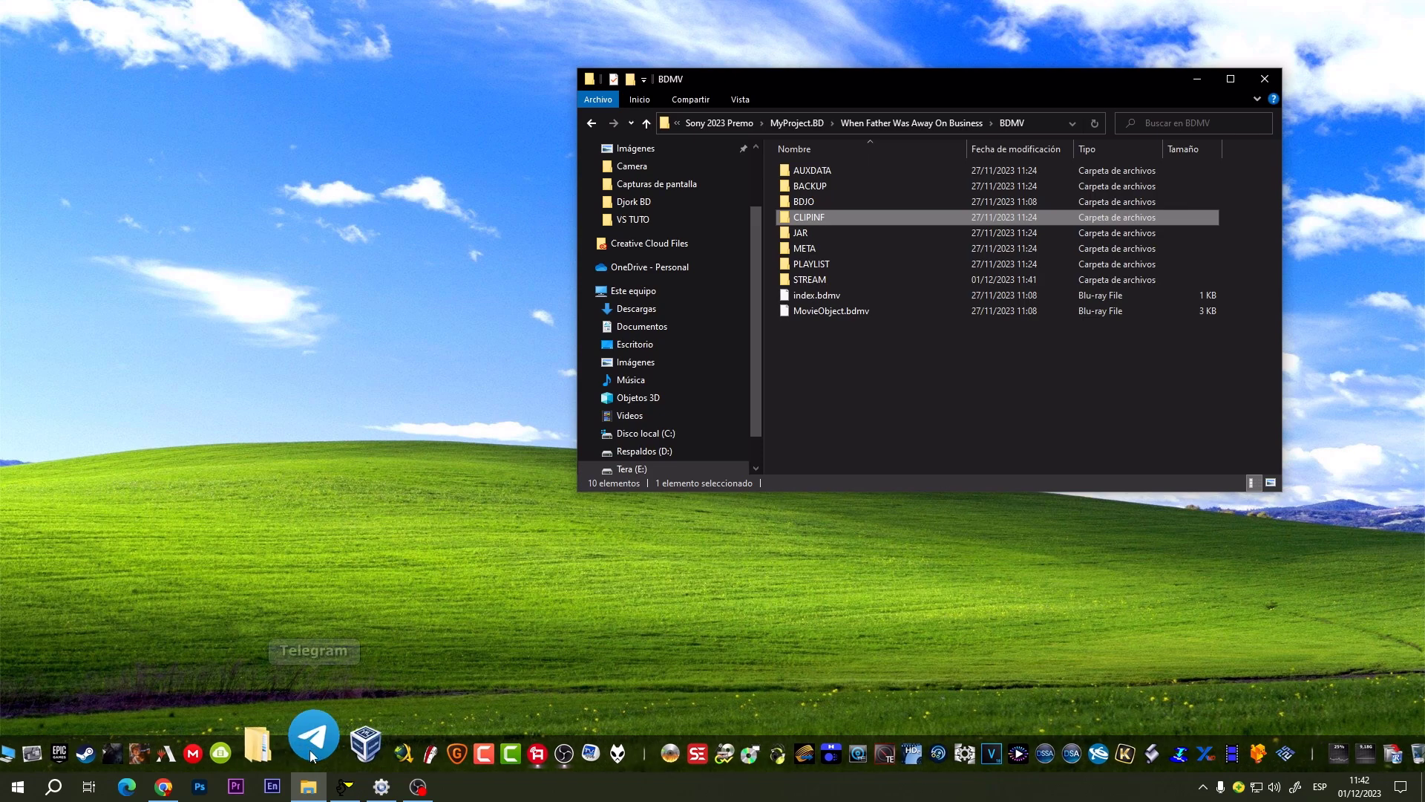
# Step: Switch to BDedit and reread the BDMV folder of When Father Was Away On Business
pyautogui.click(382, 786)
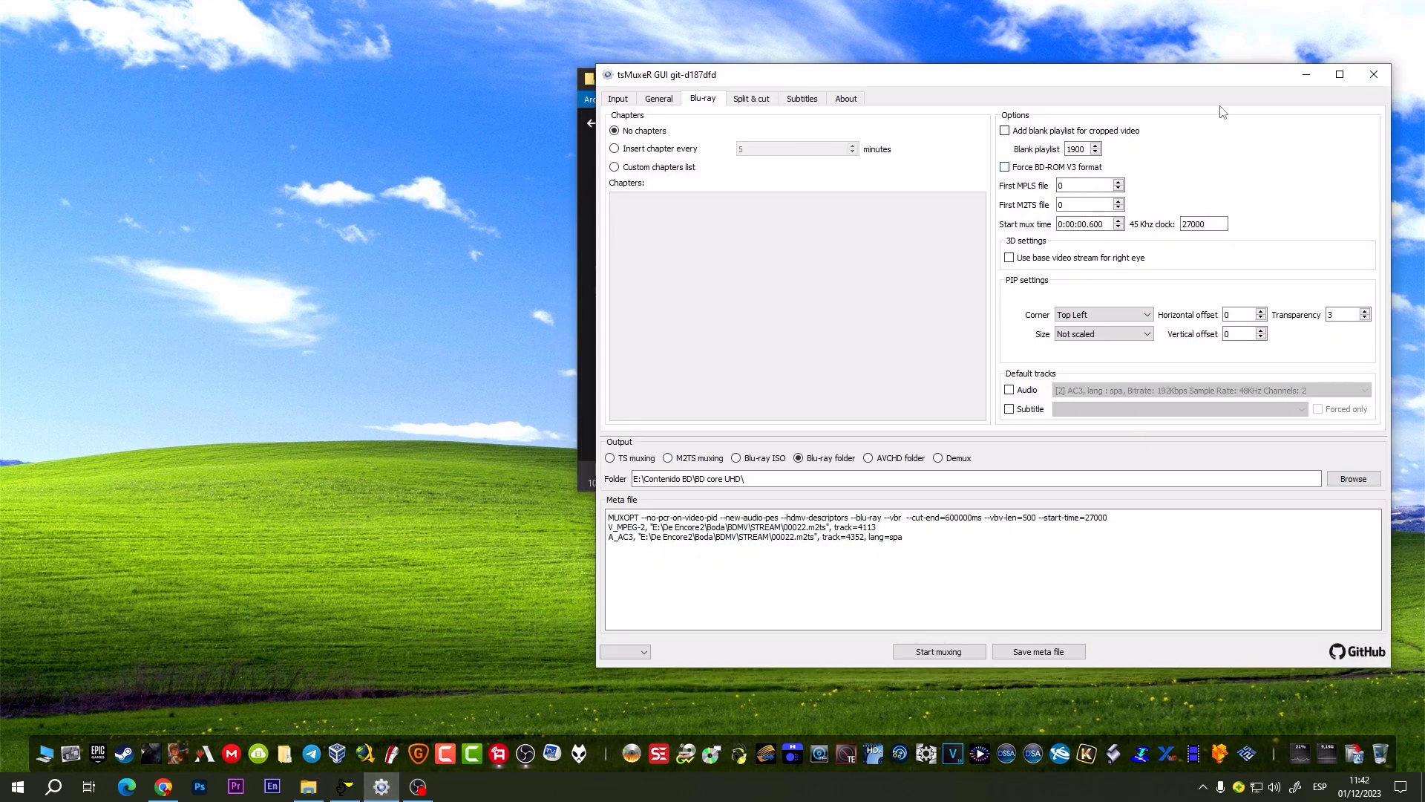
pyautogui.click(1306, 75)
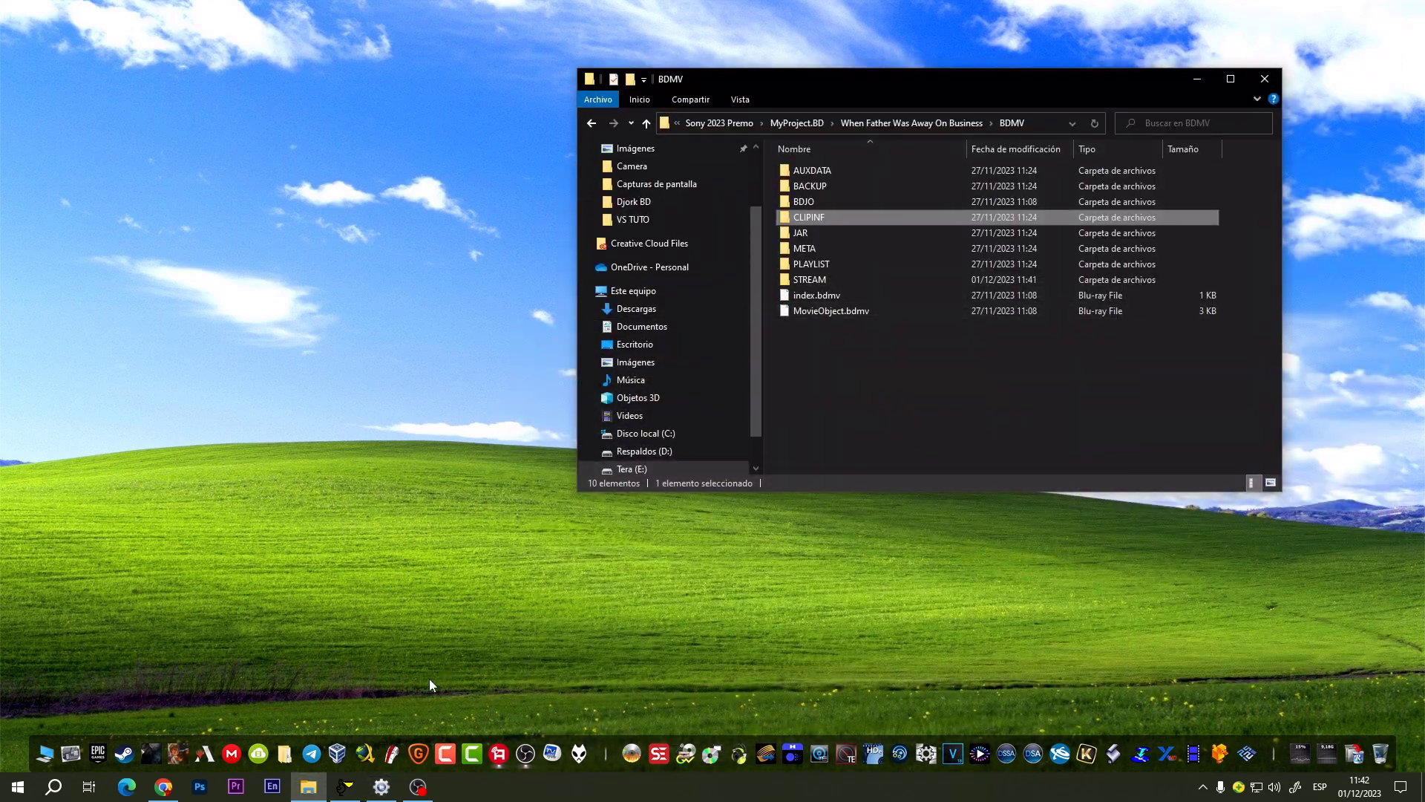
pyautogui.click(346, 786)
pyautogui.click(25, 26)
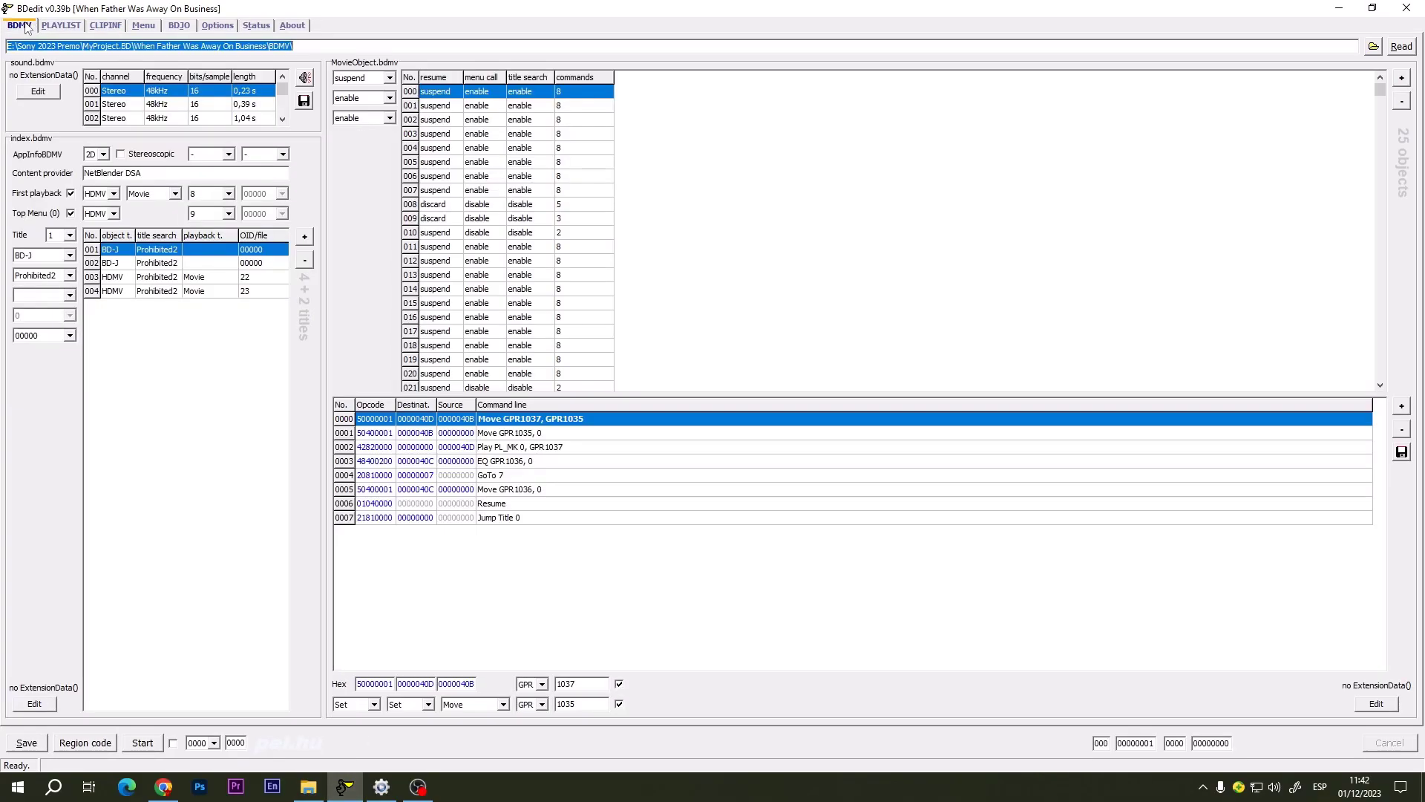
pyautogui.click(1402, 49)
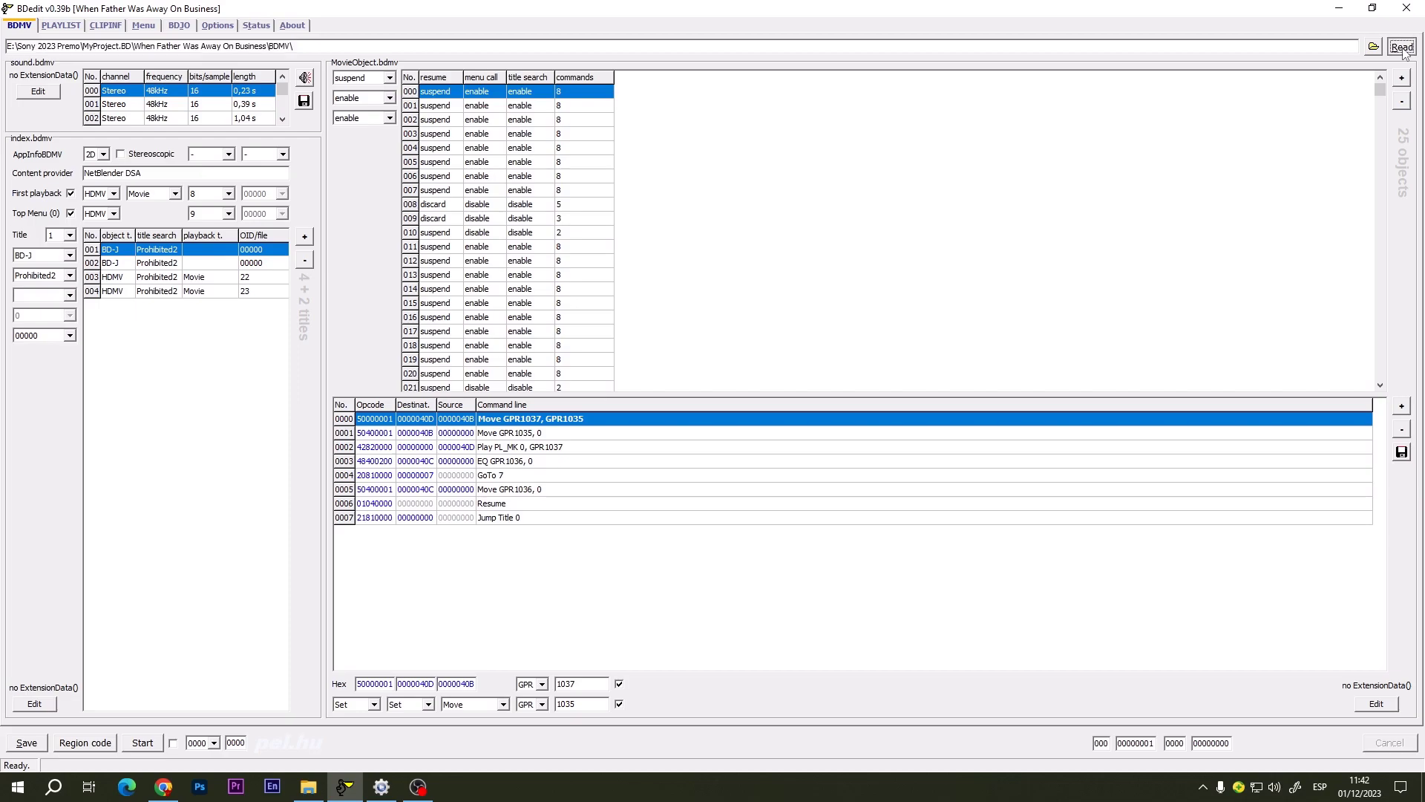
# Step: Read playlist 00000 and clip information 00000 of the reloaded disc
pyautogui.click(61, 26)
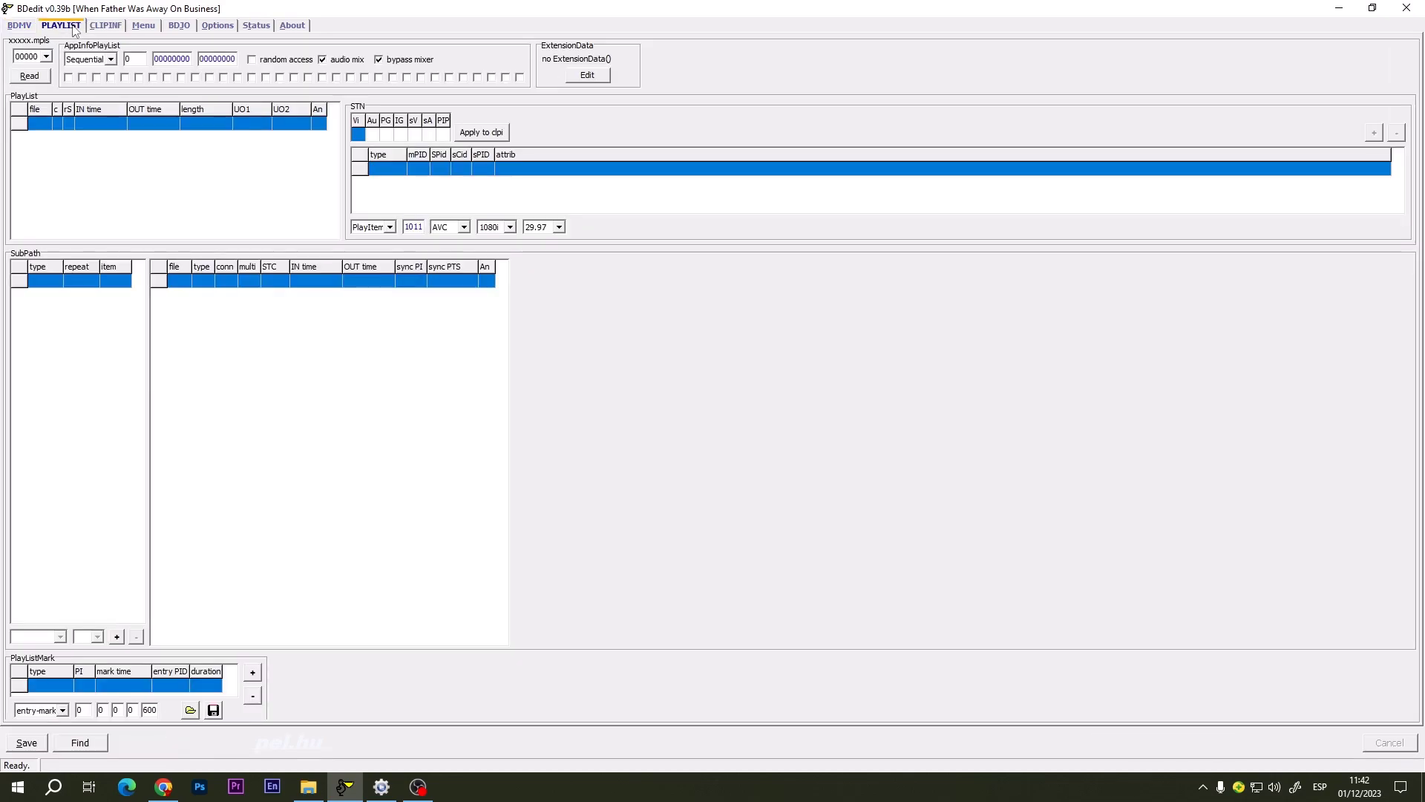
pyautogui.click(44, 76)
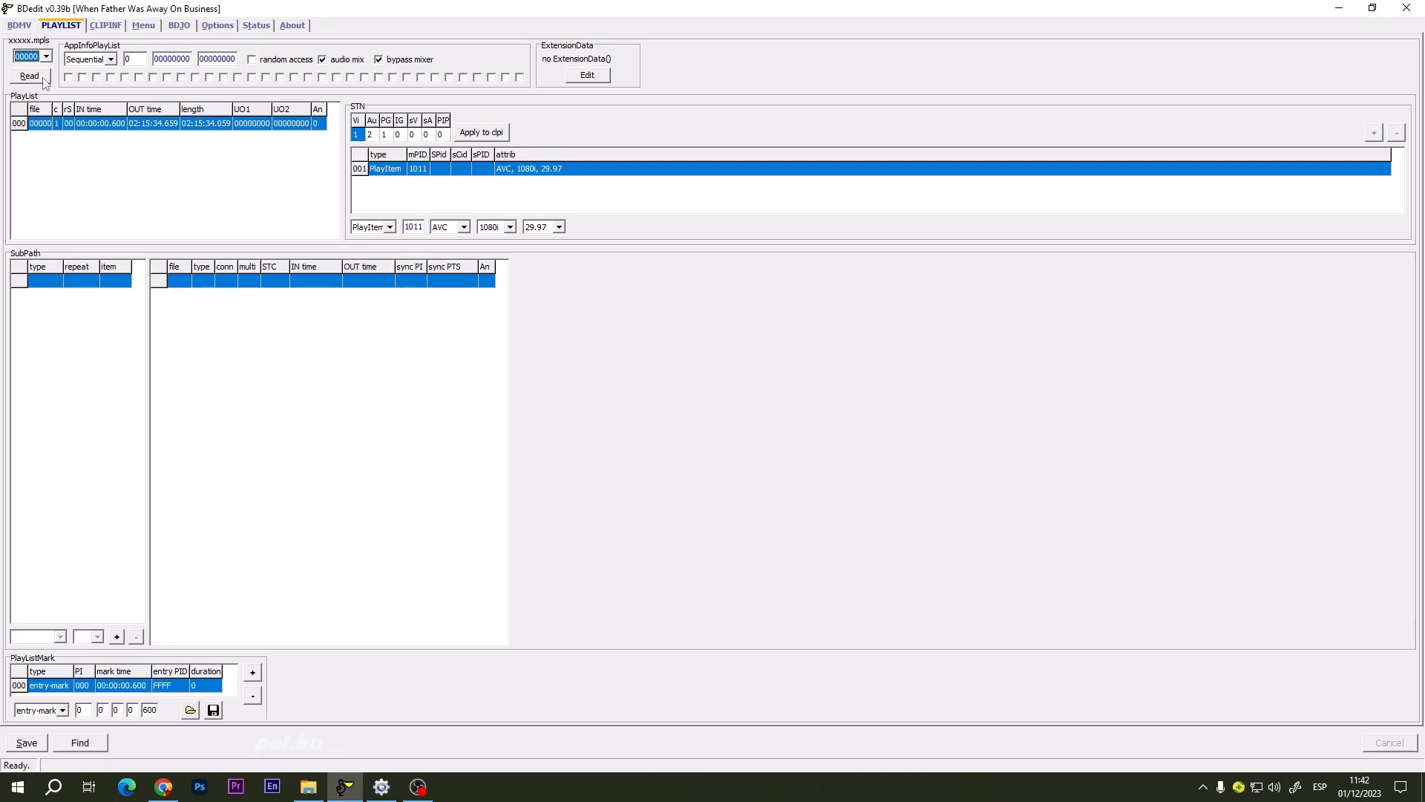
pyautogui.click(106, 25)
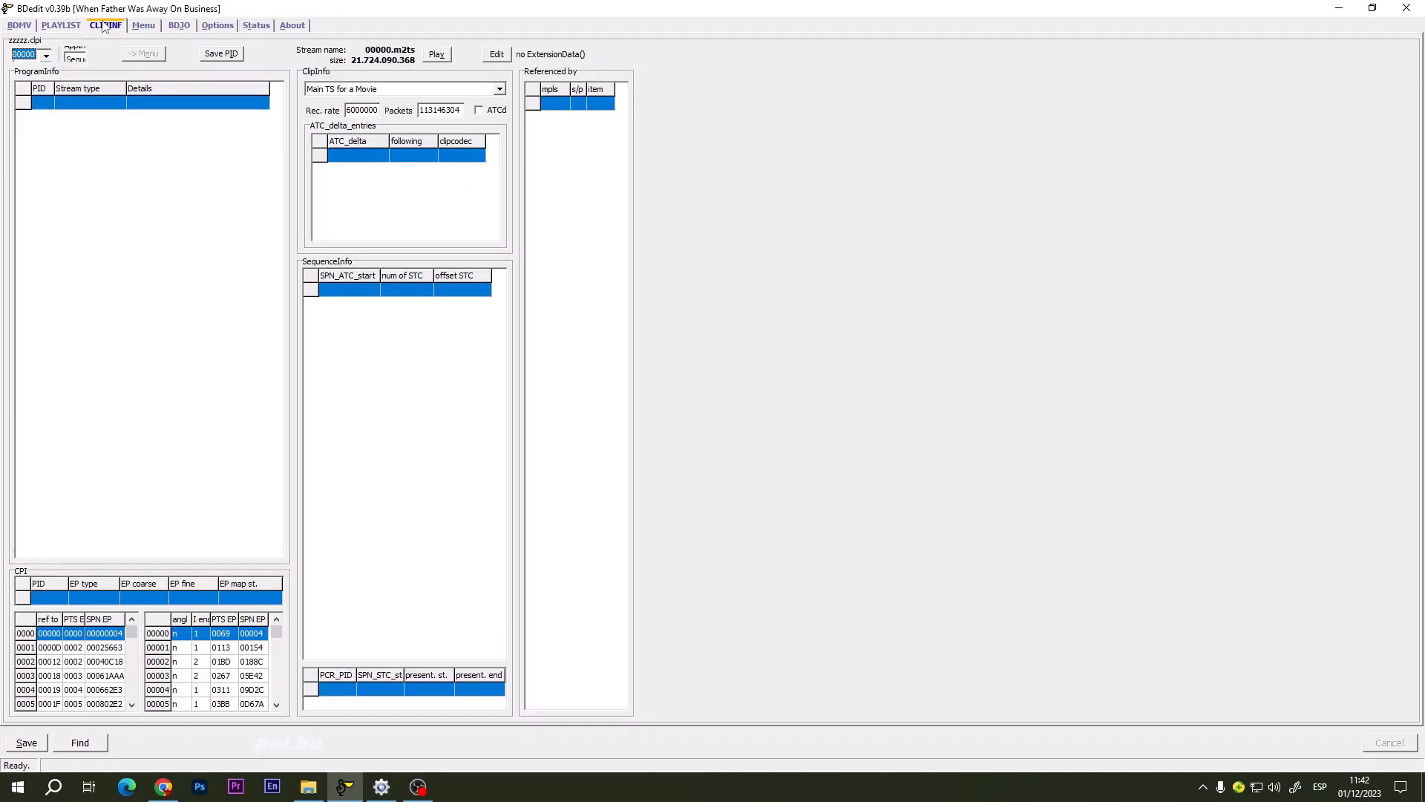
pyautogui.click(77, 55)
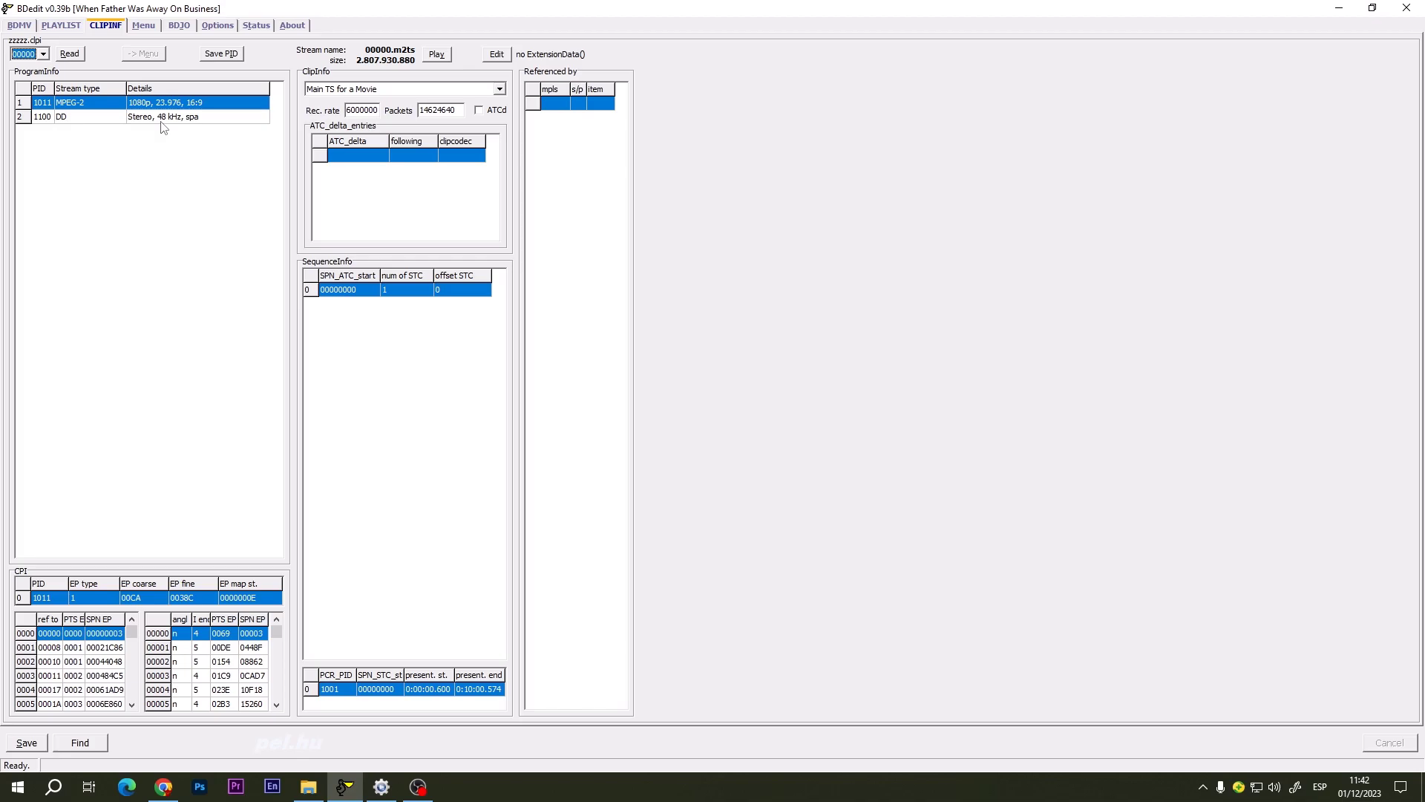
# Step: Compare the video and audio stream attributes of playlist 00000 with those in clip information 00000
pyautogui.click(69, 27)
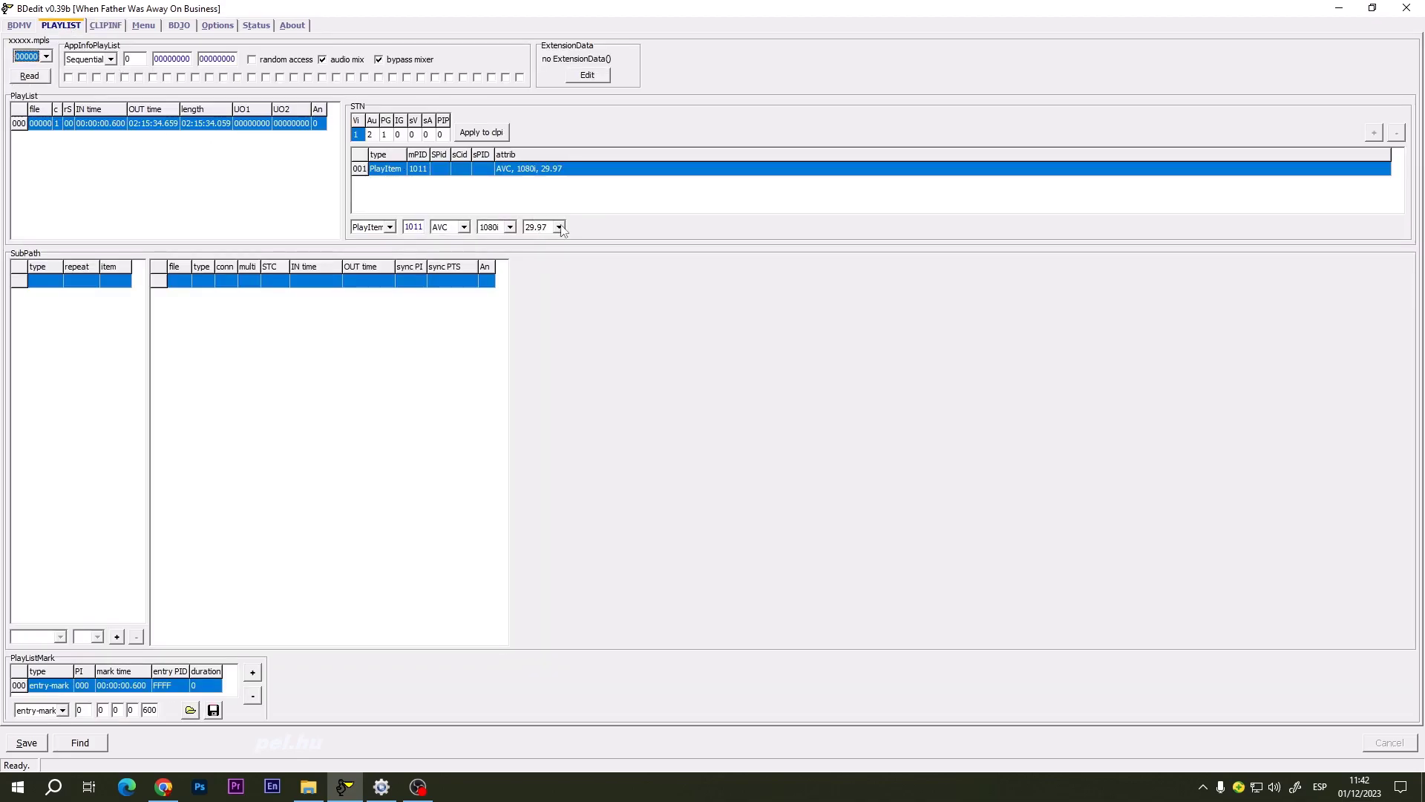
pyautogui.click(370, 134)
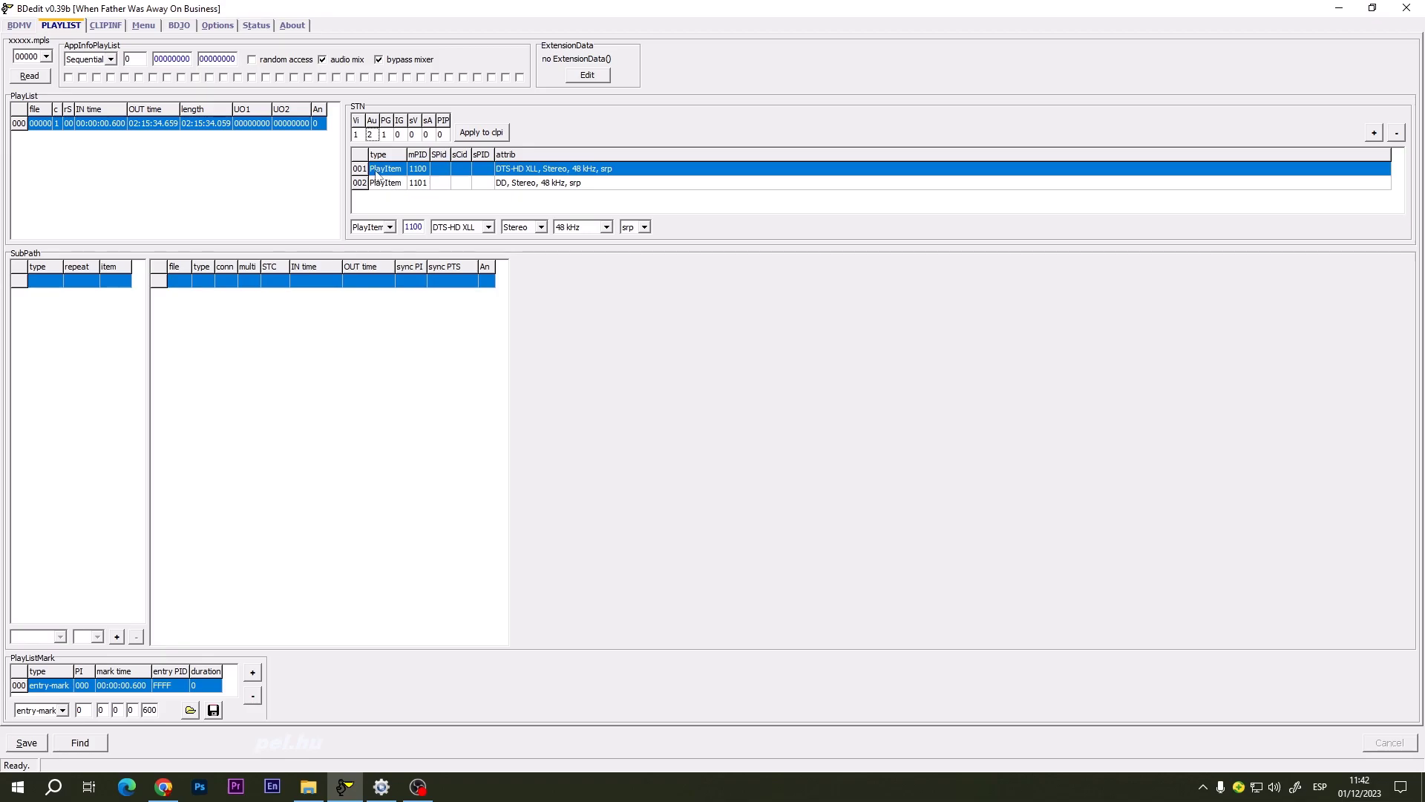
pyautogui.click(359, 135)
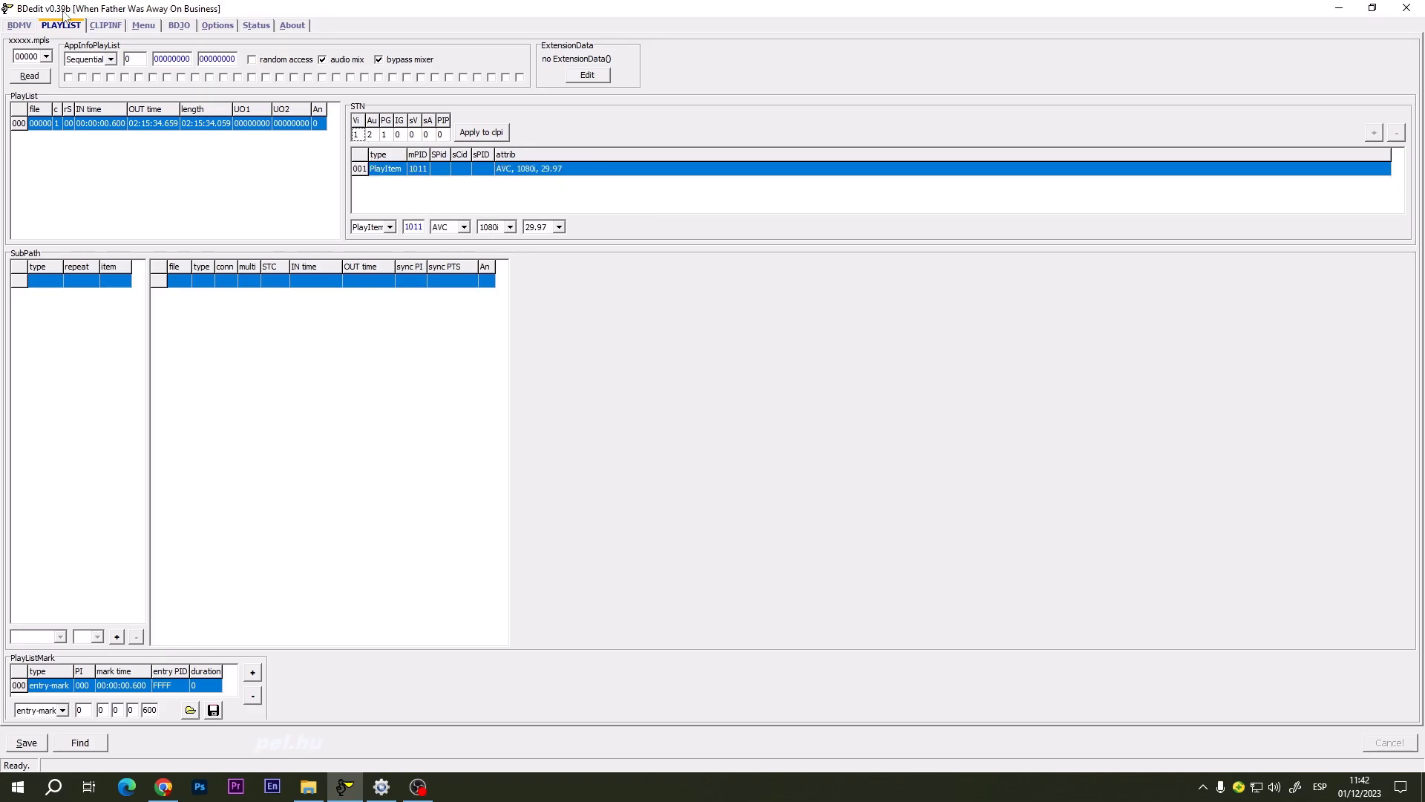
pyautogui.click(106, 26)
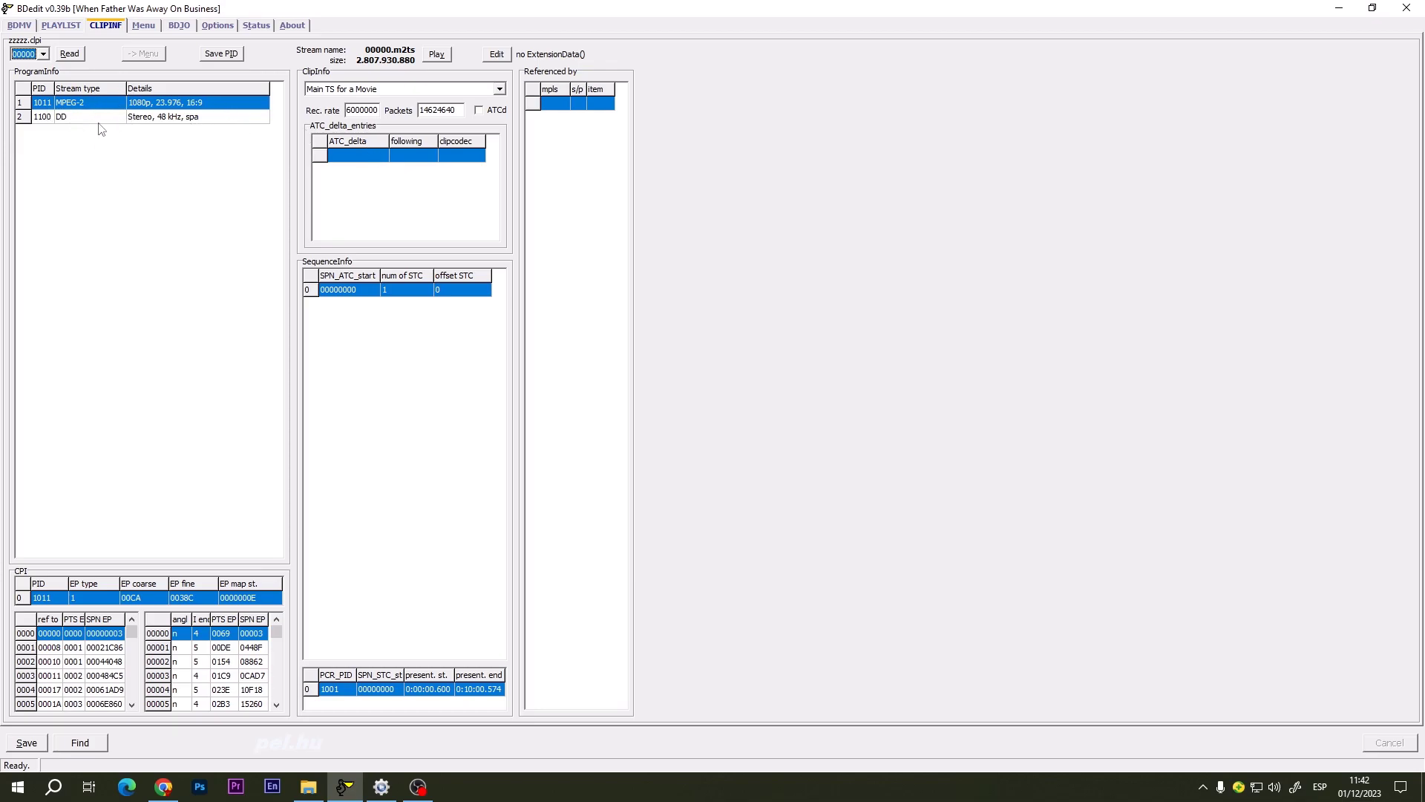
pyautogui.click(62, 26)
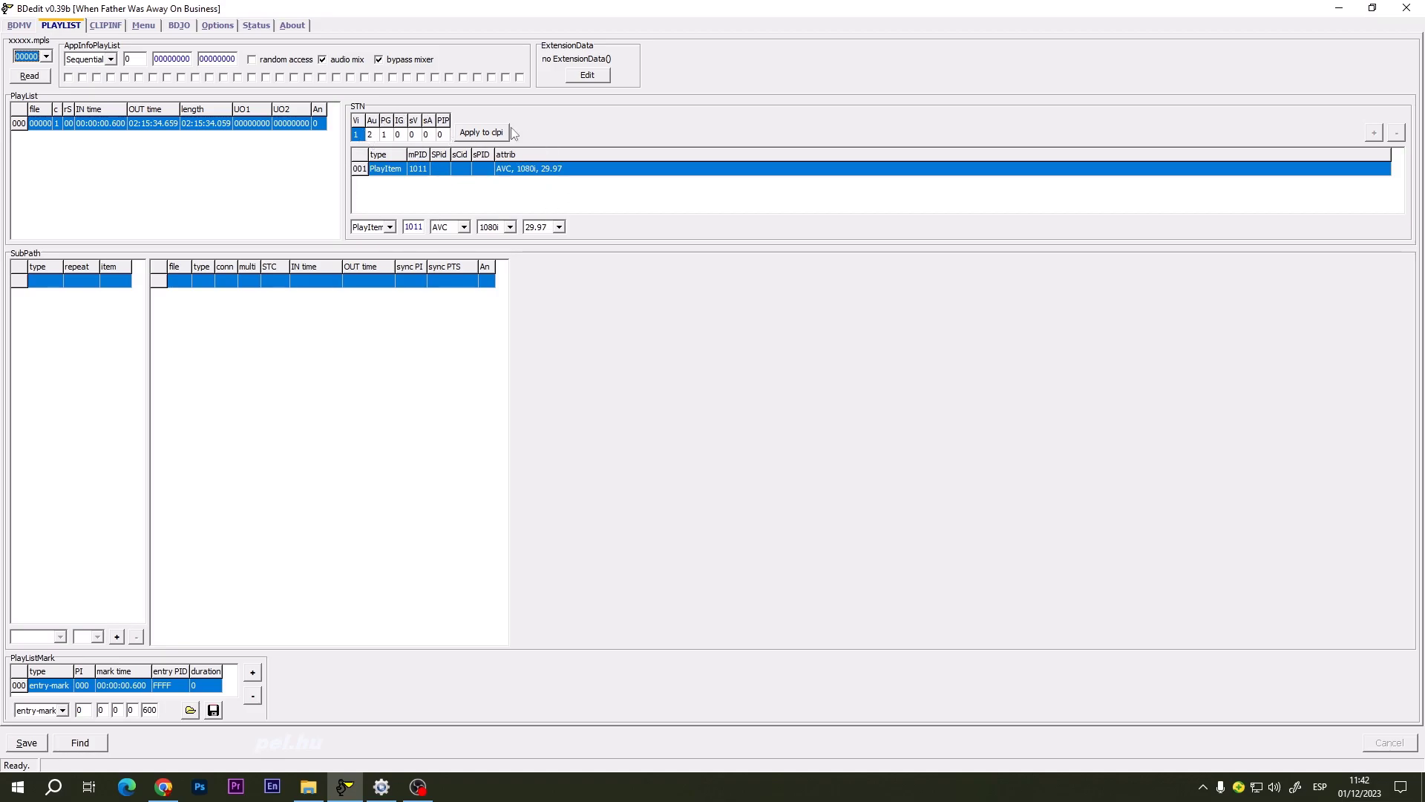
pyautogui.click(107, 27)
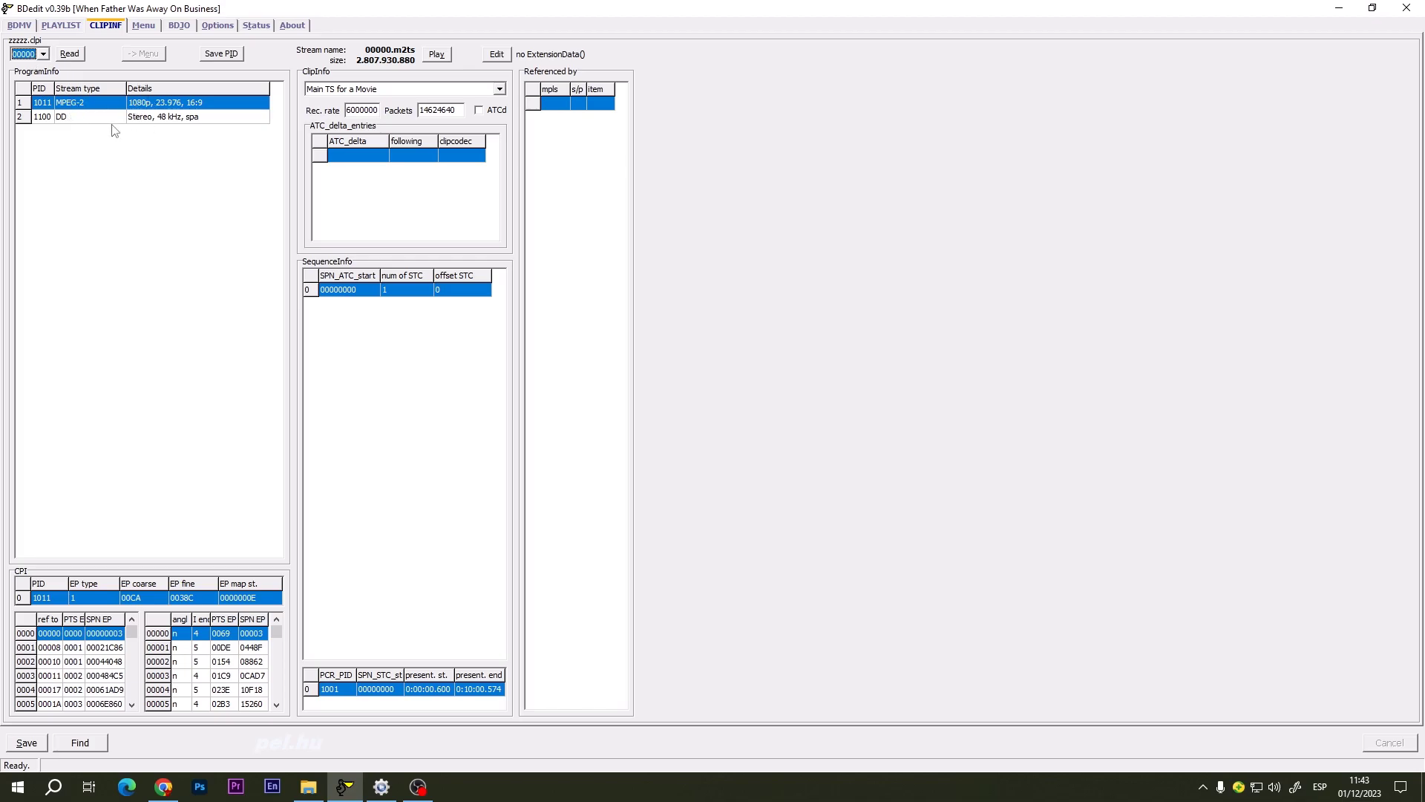
# Step: Set the codec of the video stream in playlist 00000 to MPEG-2
pyautogui.click(66, 25)
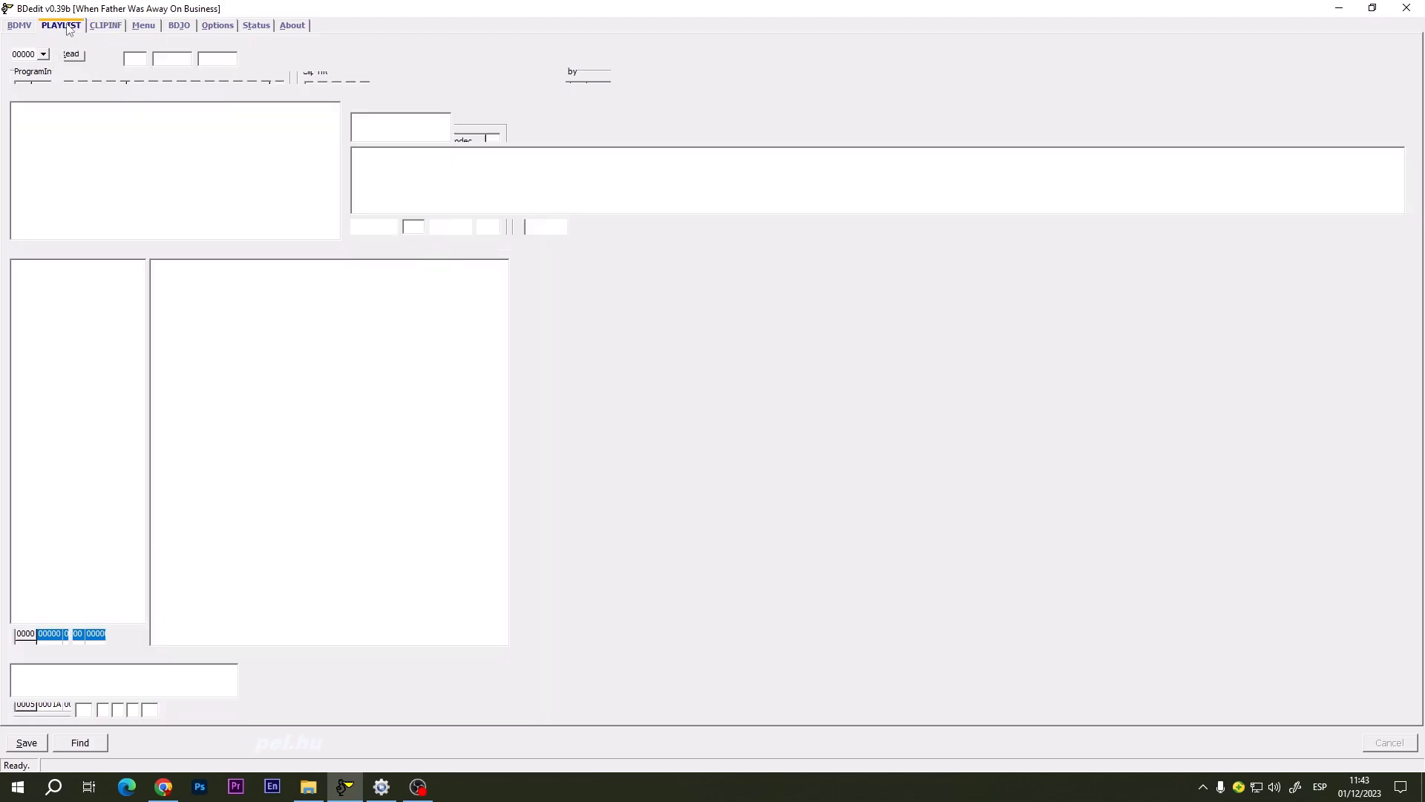
pyautogui.click(464, 227)
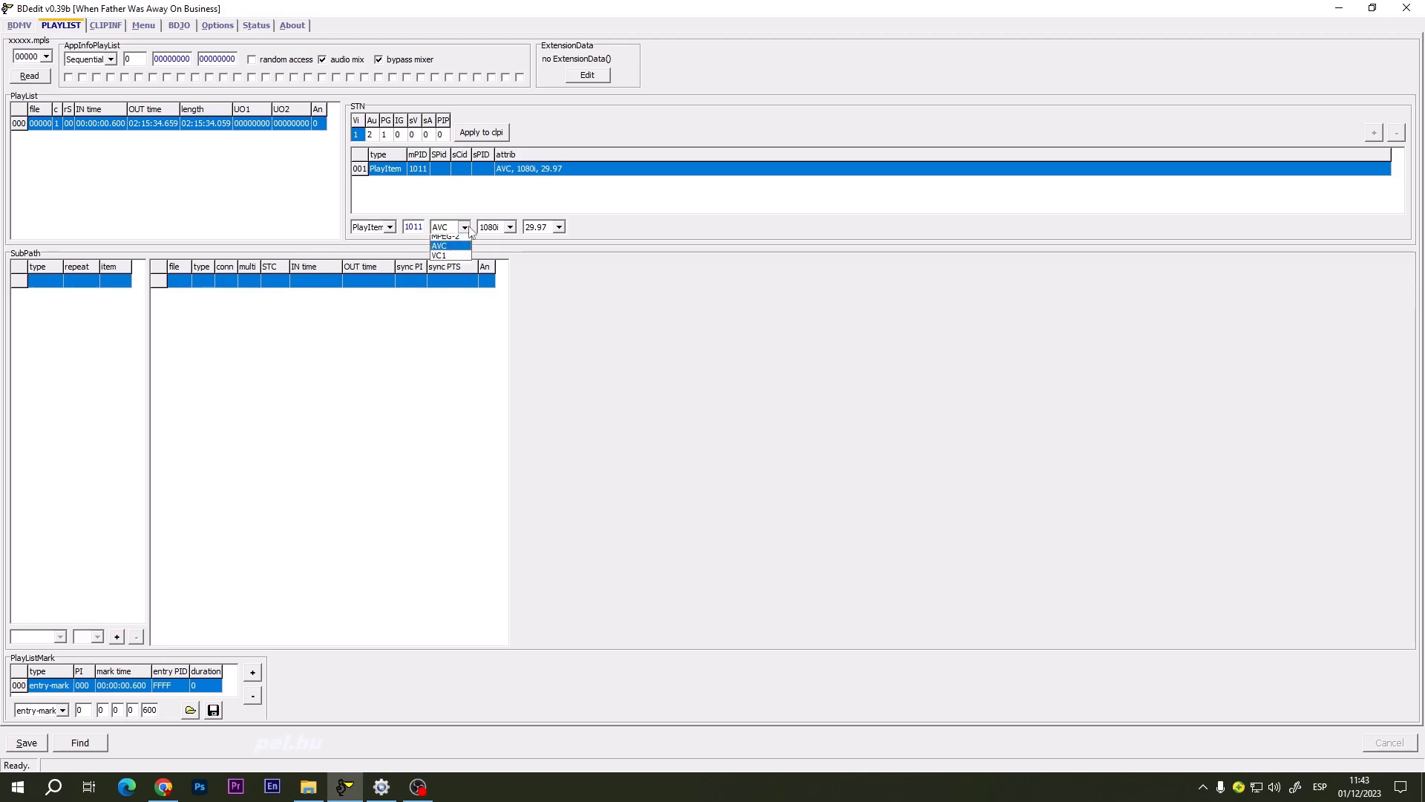
pyautogui.click(465, 247)
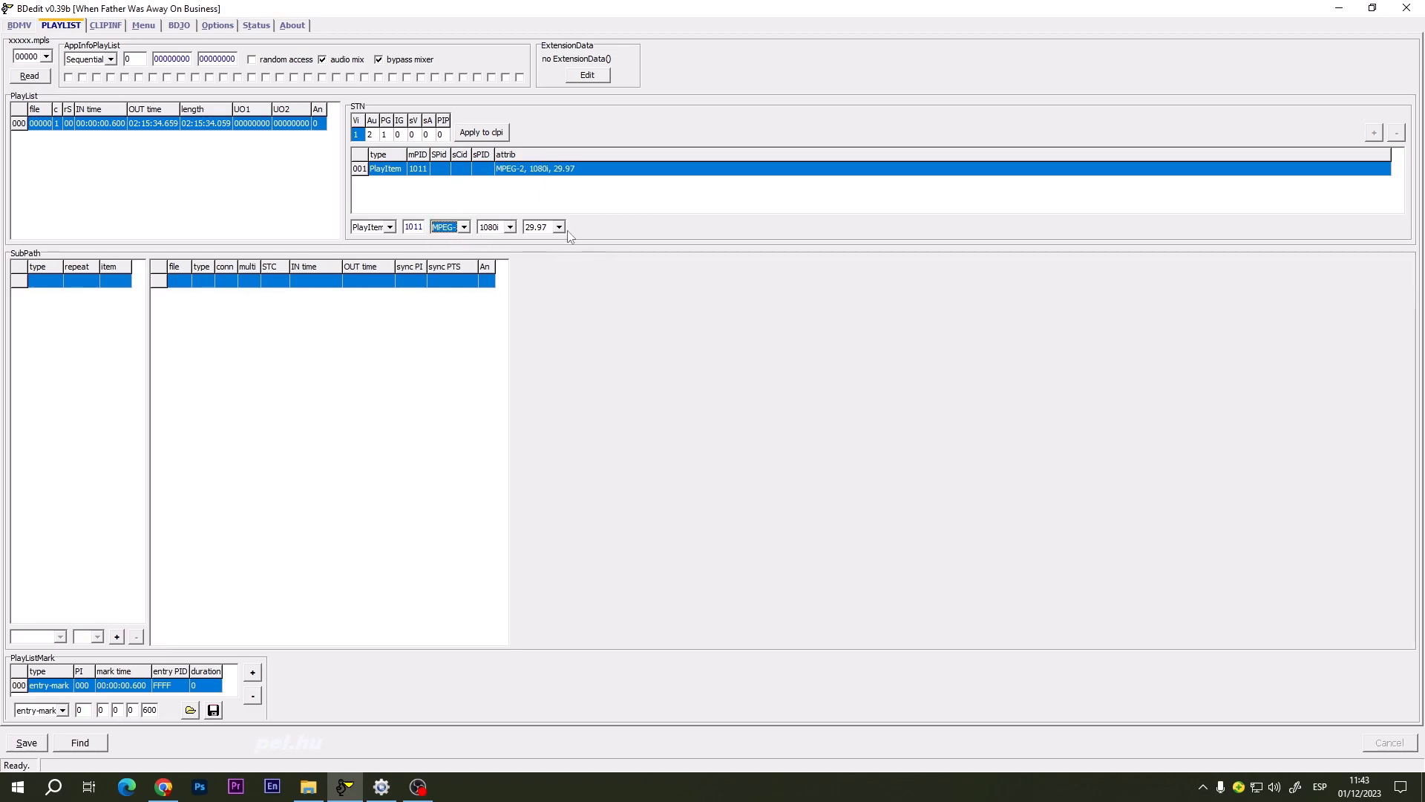
# Step: Set the playlist video stream's frame rate to match the clip information, then apply it to the clpi and save
pyautogui.click(106, 26)
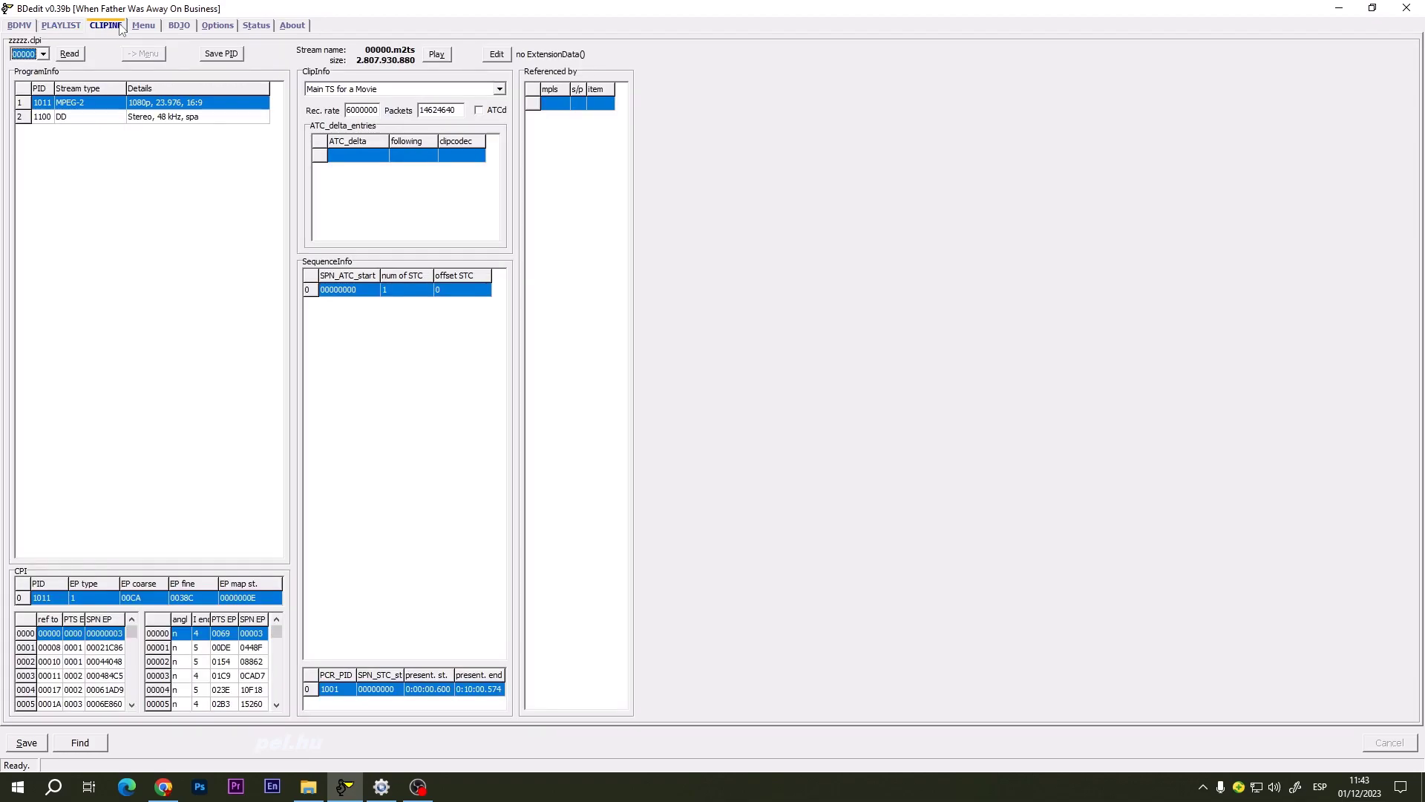
pyautogui.click(68, 26)
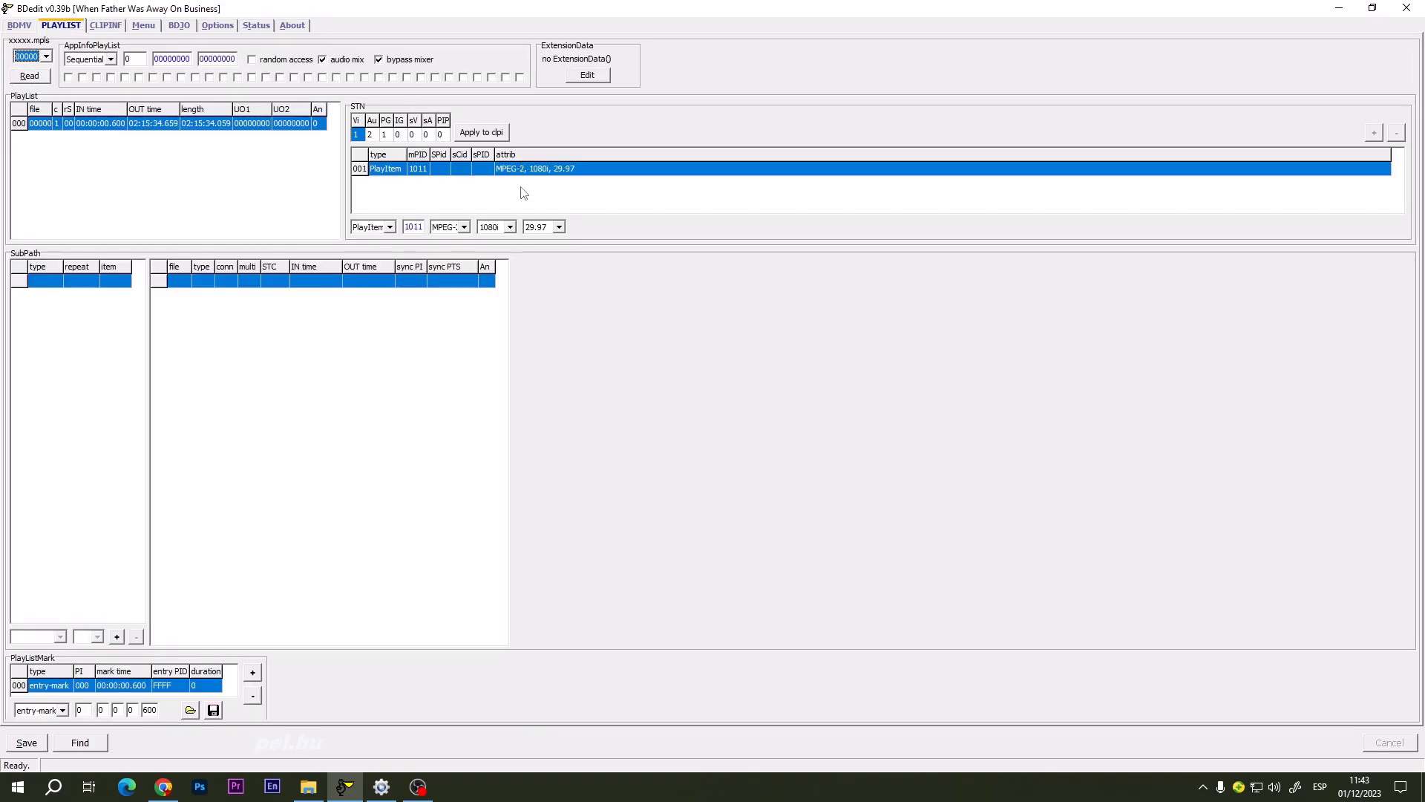
pyautogui.click(559, 227)
pyautogui.click(553, 256)
pyautogui.click(490, 133)
pyautogui.click(27, 743)
# Step: Set the codec of the first audio stream (PID 1100) in playlist 00000 to DD
pyautogui.click(374, 136)
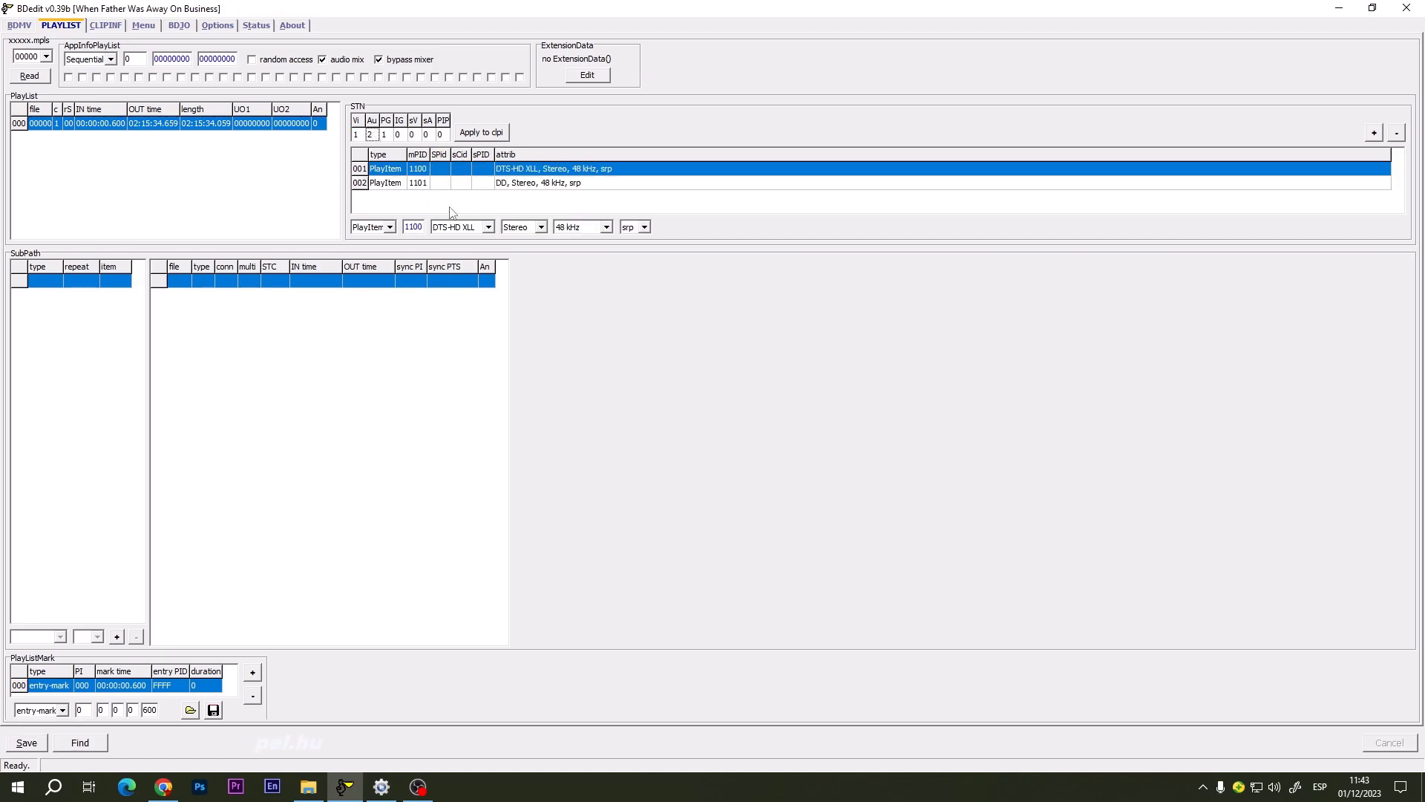
pyautogui.click(489, 228)
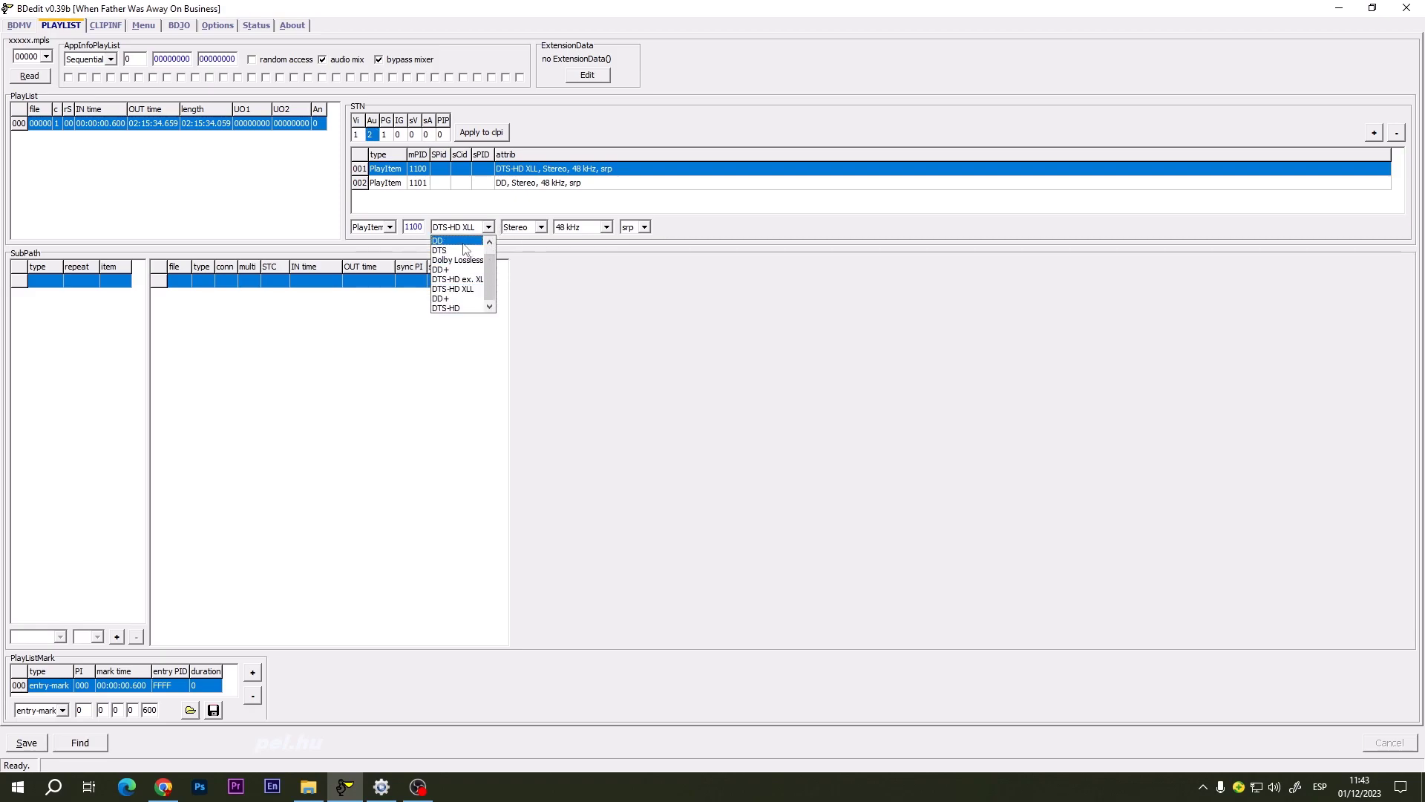
pyautogui.click(466, 250)
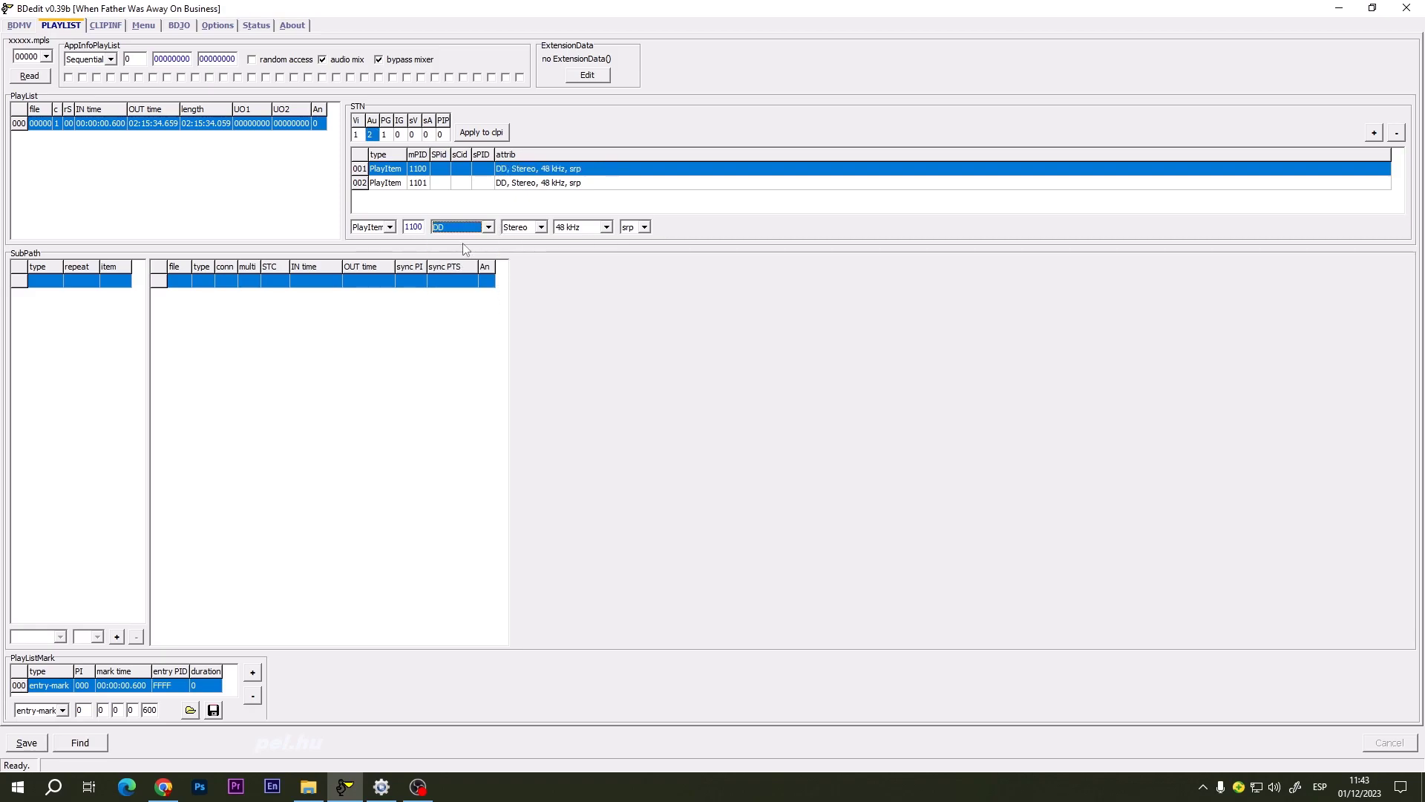
# Step: Set the language of the first audio stream (PID 1100) to spa
pyautogui.click(644, 228)
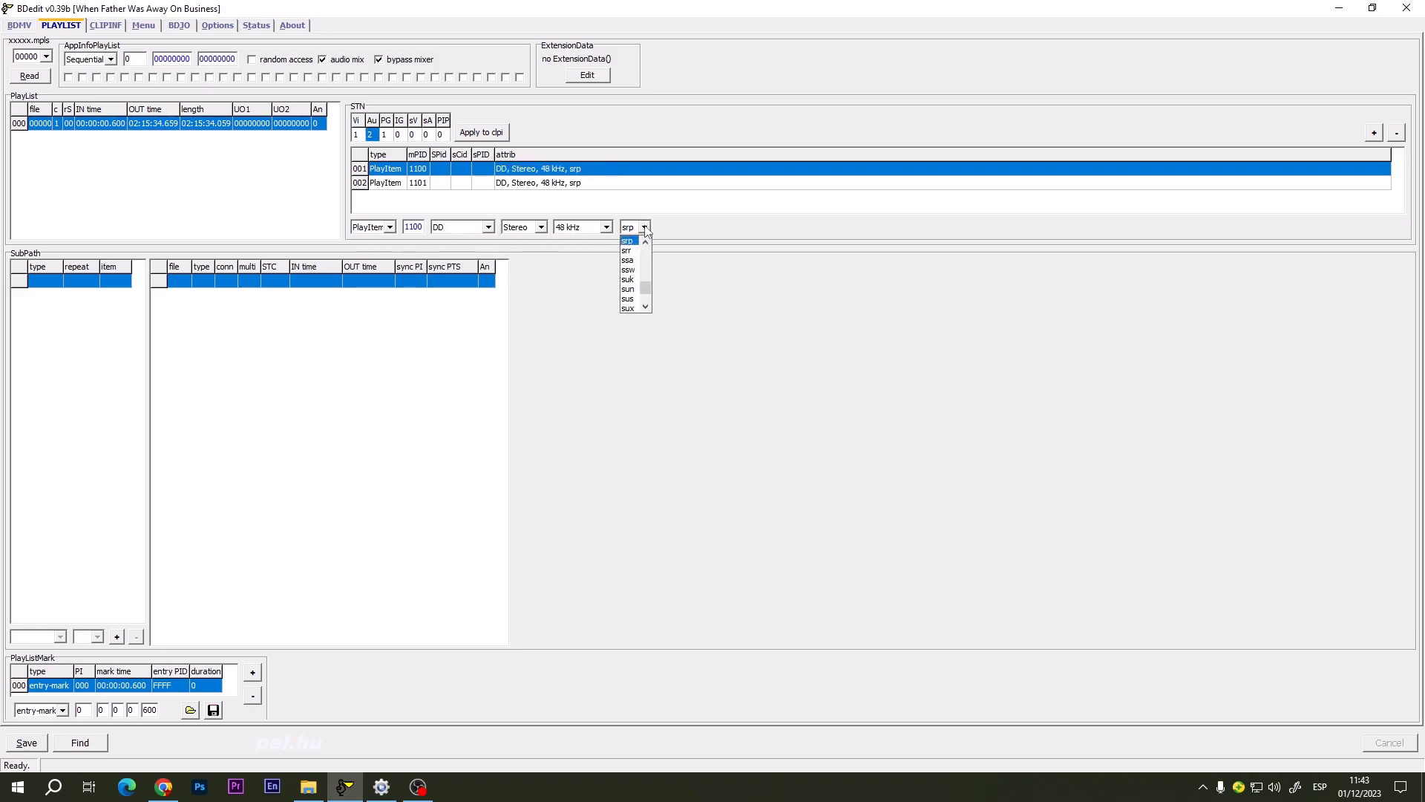
pyautogui.press('s')
pyautogui.press('p')
pyautogui.click(628, 269)
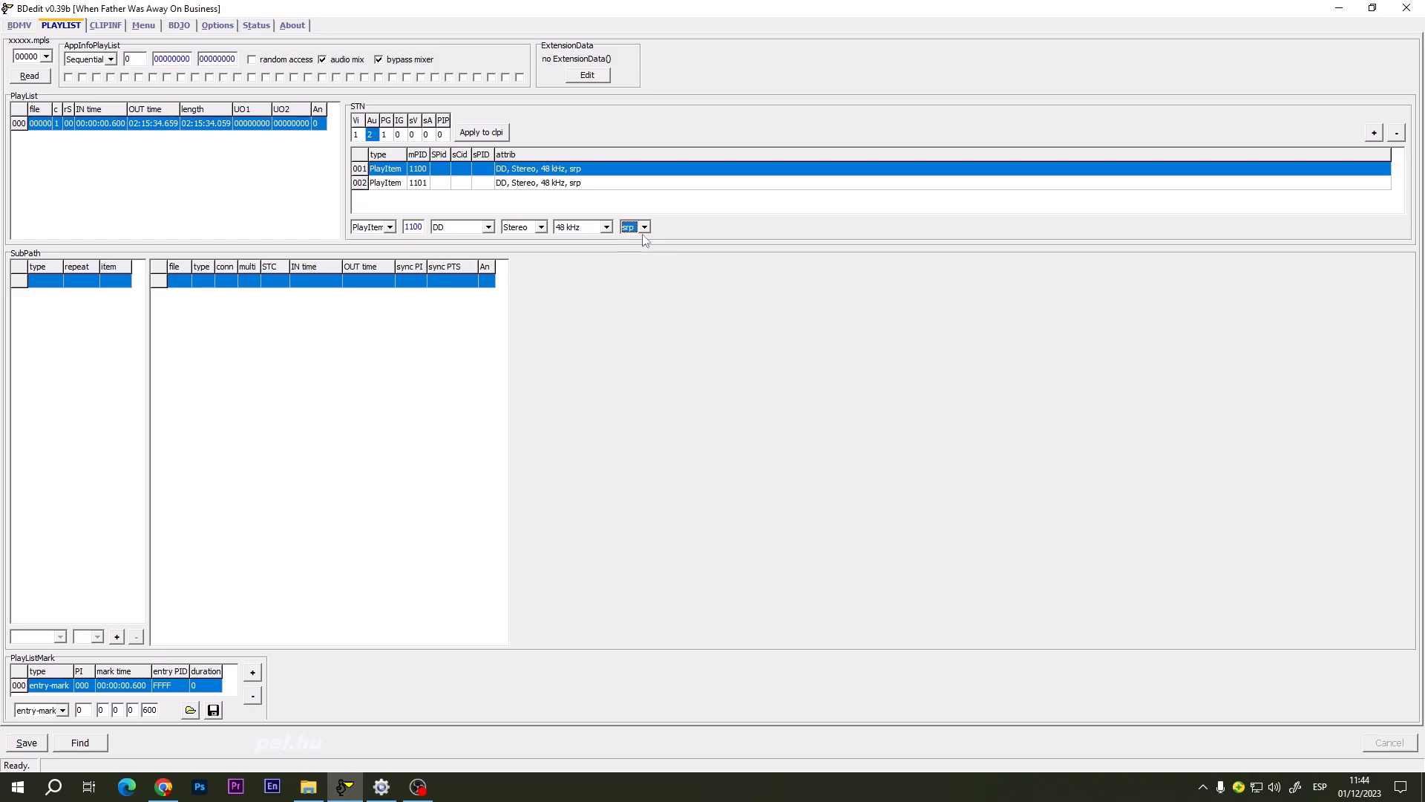
pyautogui.click(645, 227)
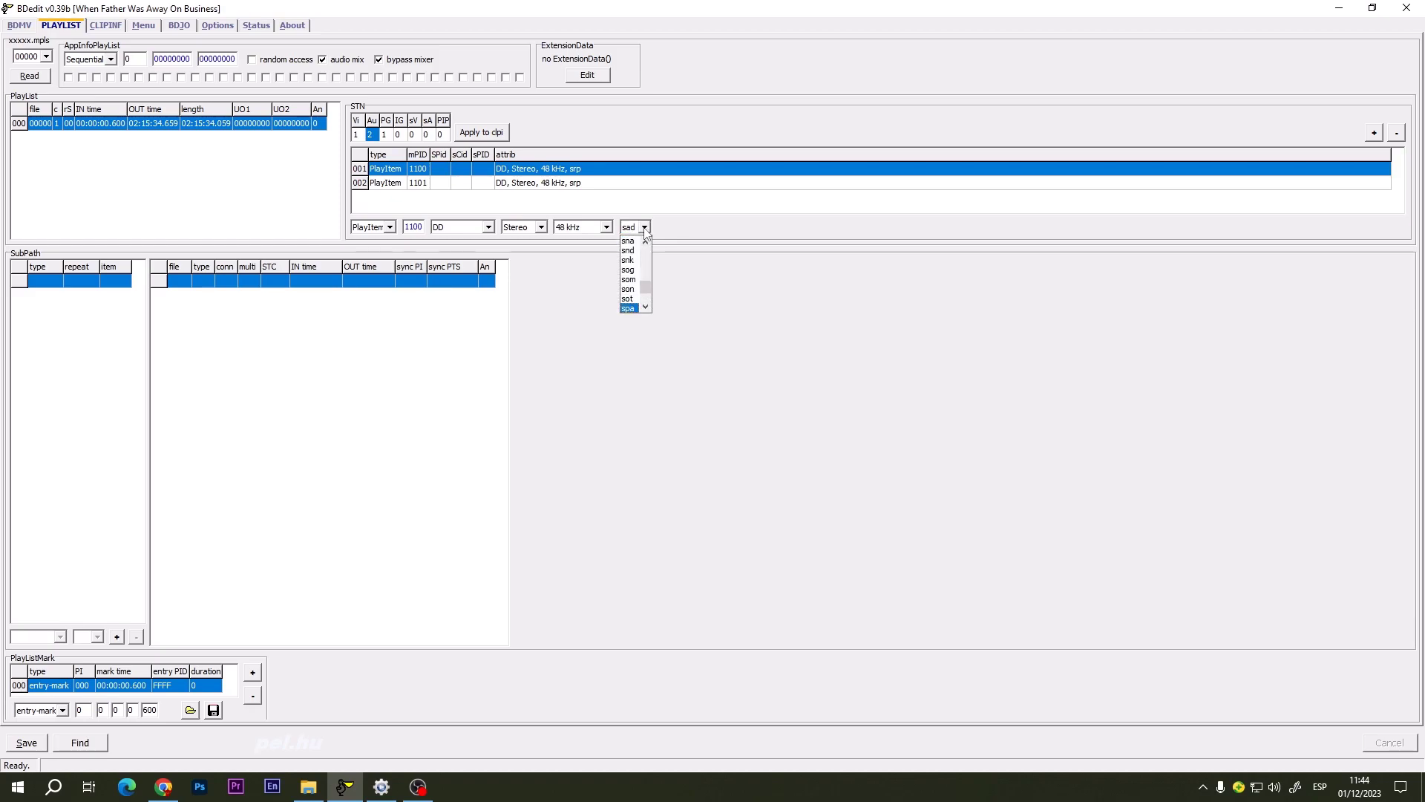
pyautogui.scroll(1, 631, 245)
pyautogui.click(627, 241)
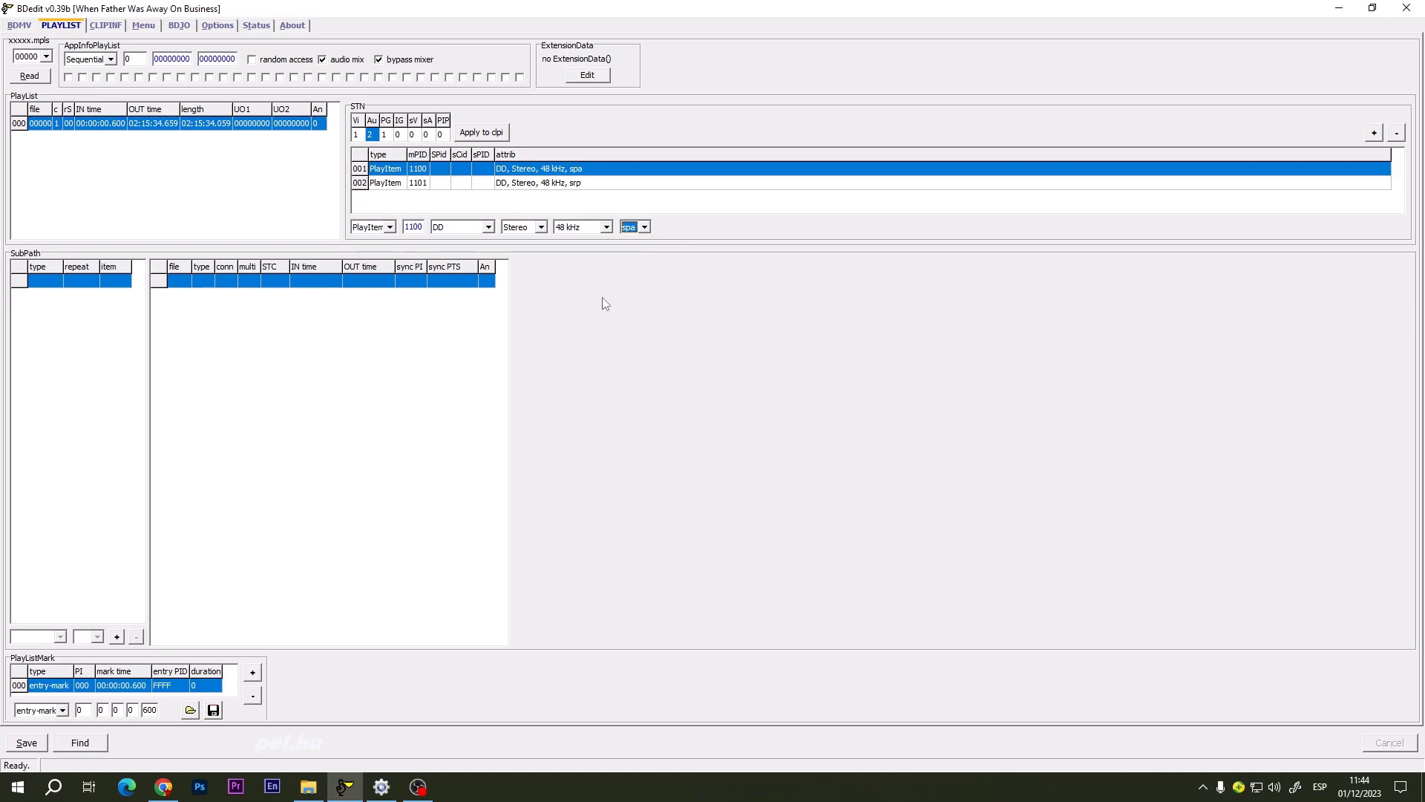
# Step: Remove the second audio stream (PID 1101) from playlist 00000, apply the streams to the clpi and save
pyautogui.click(524, 184)
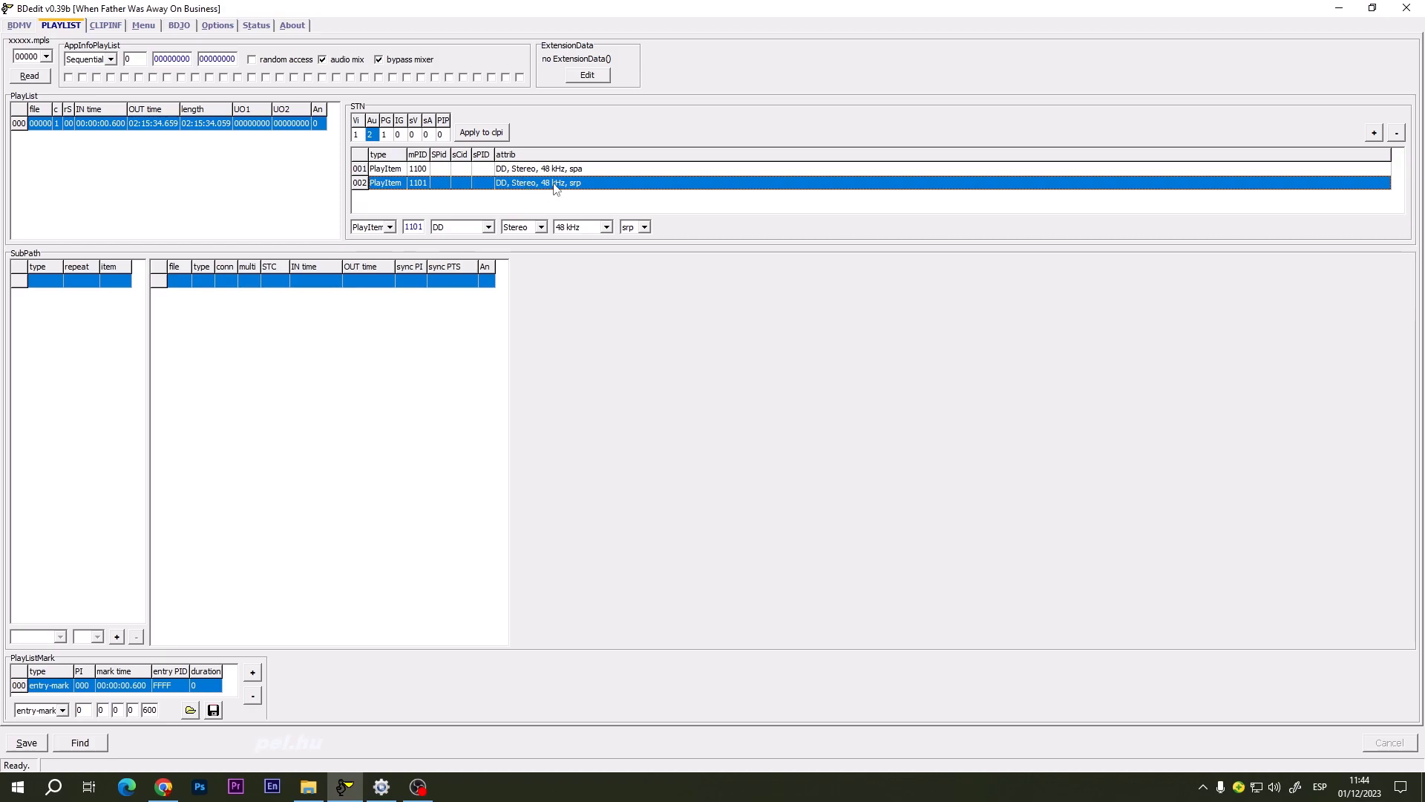
pyautogui.click(1397, 134)
pyautogui.click(483, 133)
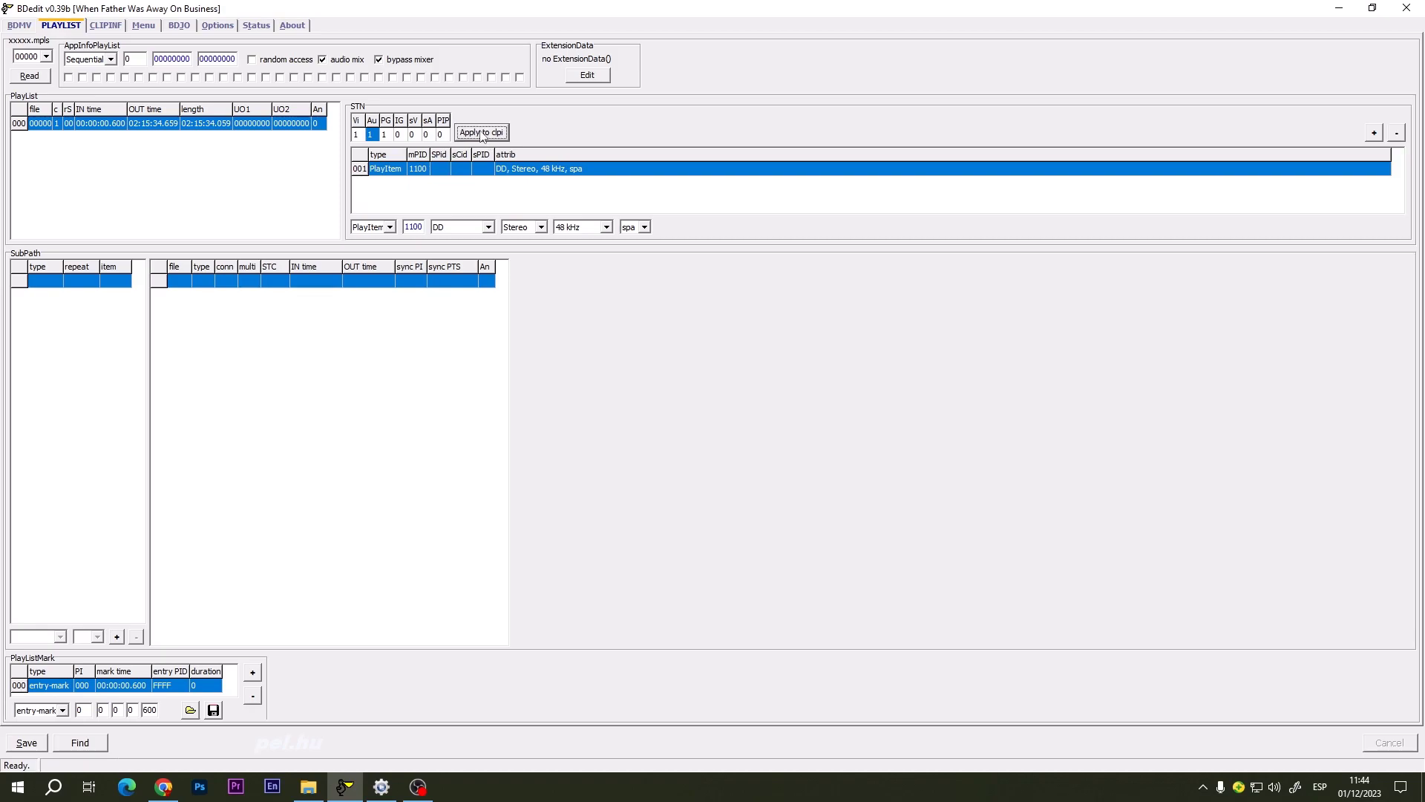
pyautogui.click(26, 742)
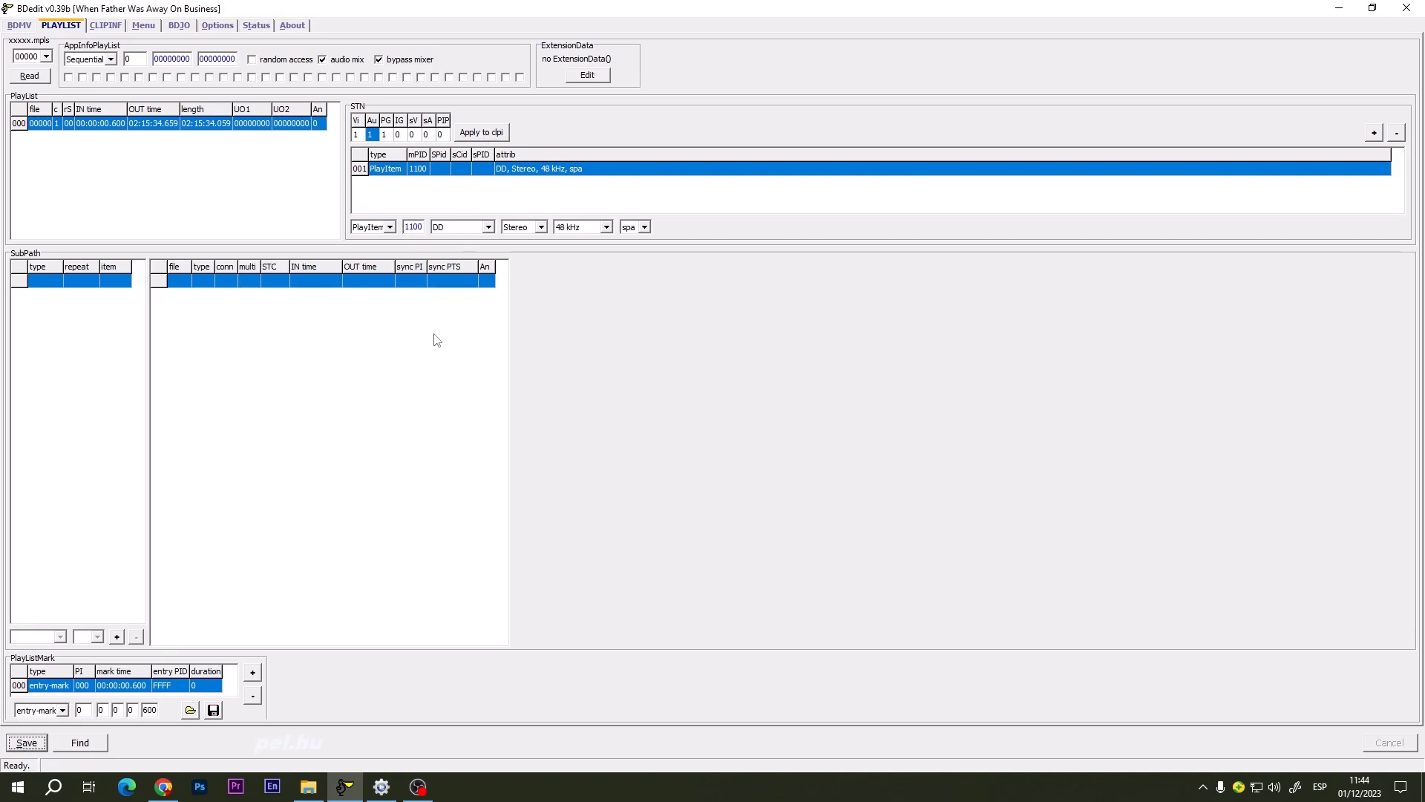
# Step: Remove the PG subtitle stream (PID 1200) from playlist 00000, apply the streams to the clpi and save
pyautogui.click(385, 136)
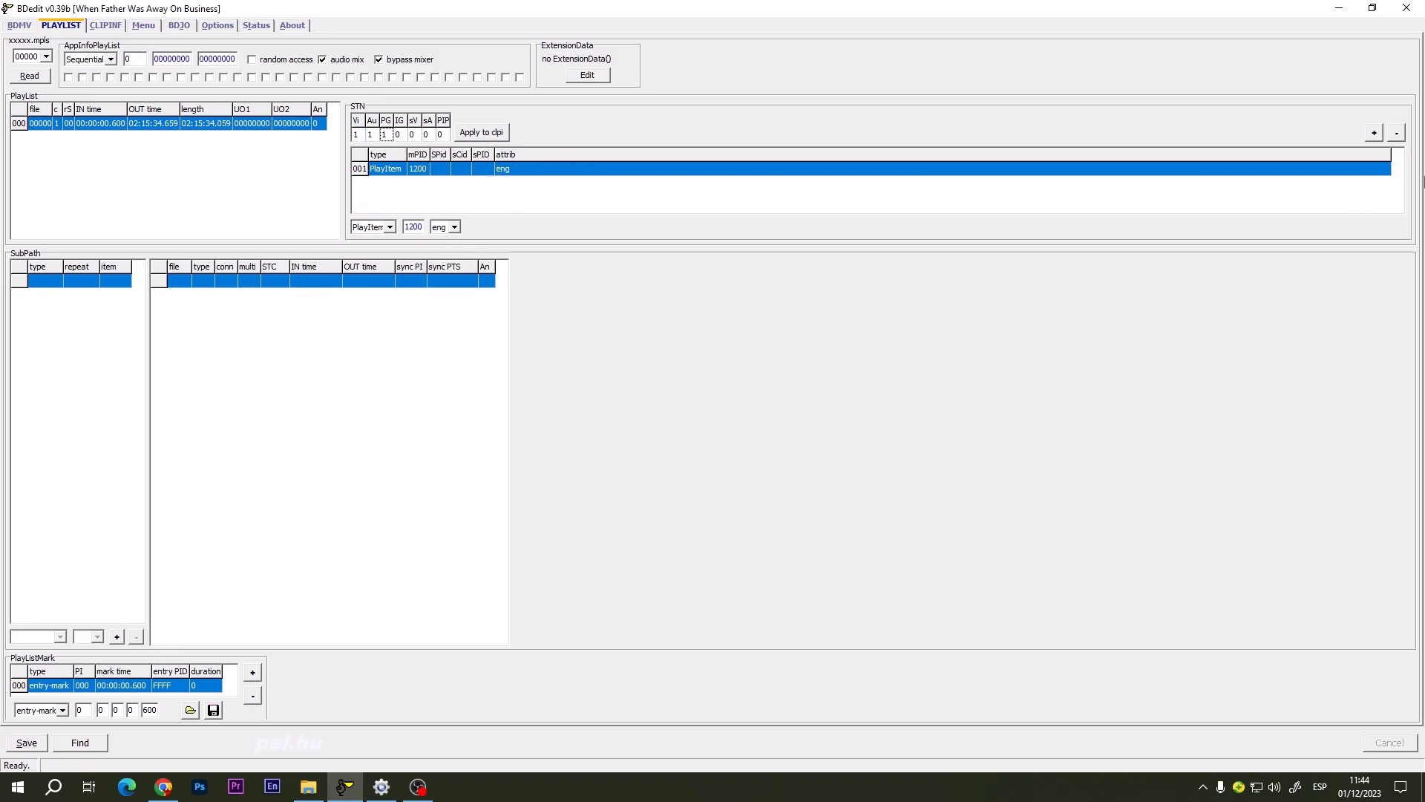
pyautogui.click(1397, 134)
pyautogui.click(496, 133)
pyautogui.click(28, 744)
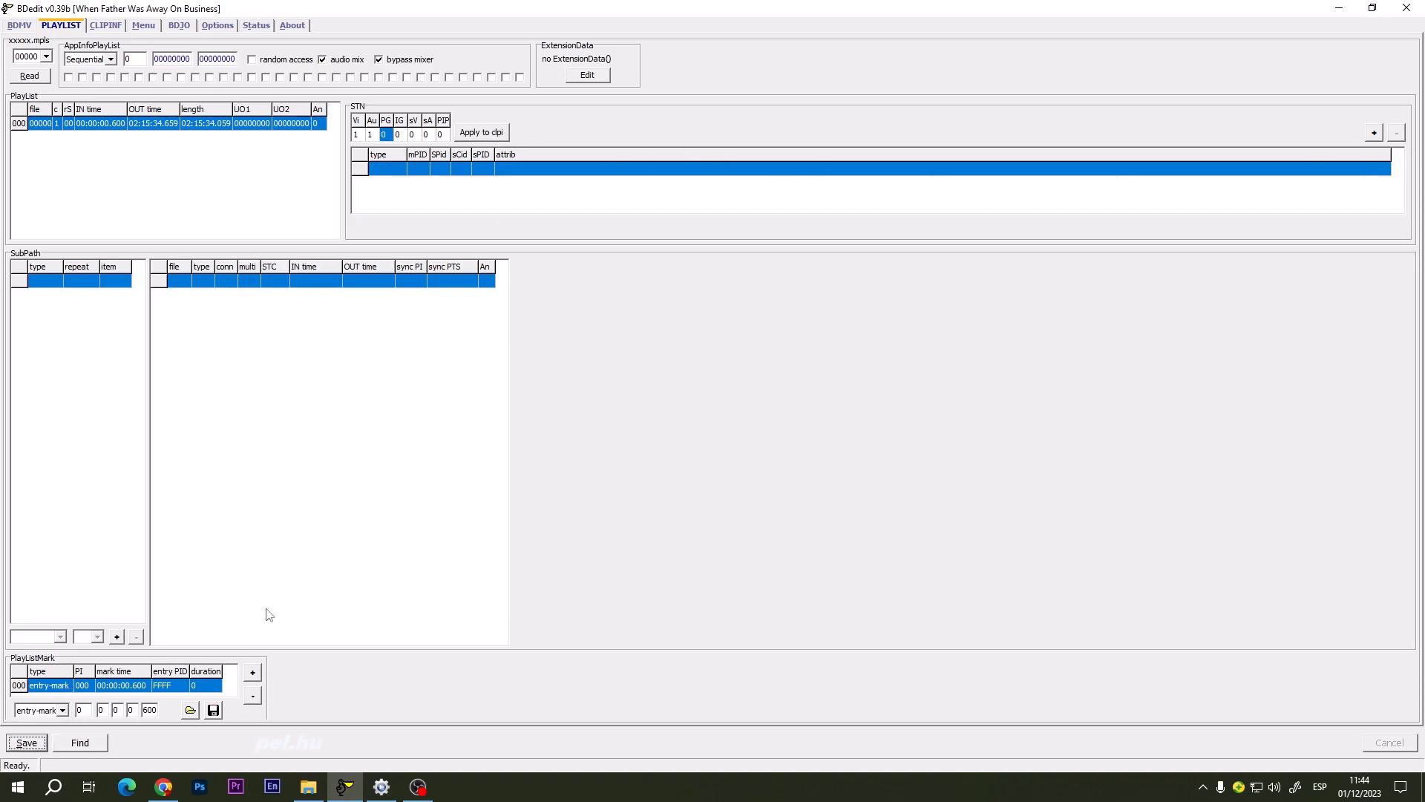
# Step: Compare the streams in the clip information of 00000 with the audio and video streams of playlist 00000
pyautogui.click(107, 27)
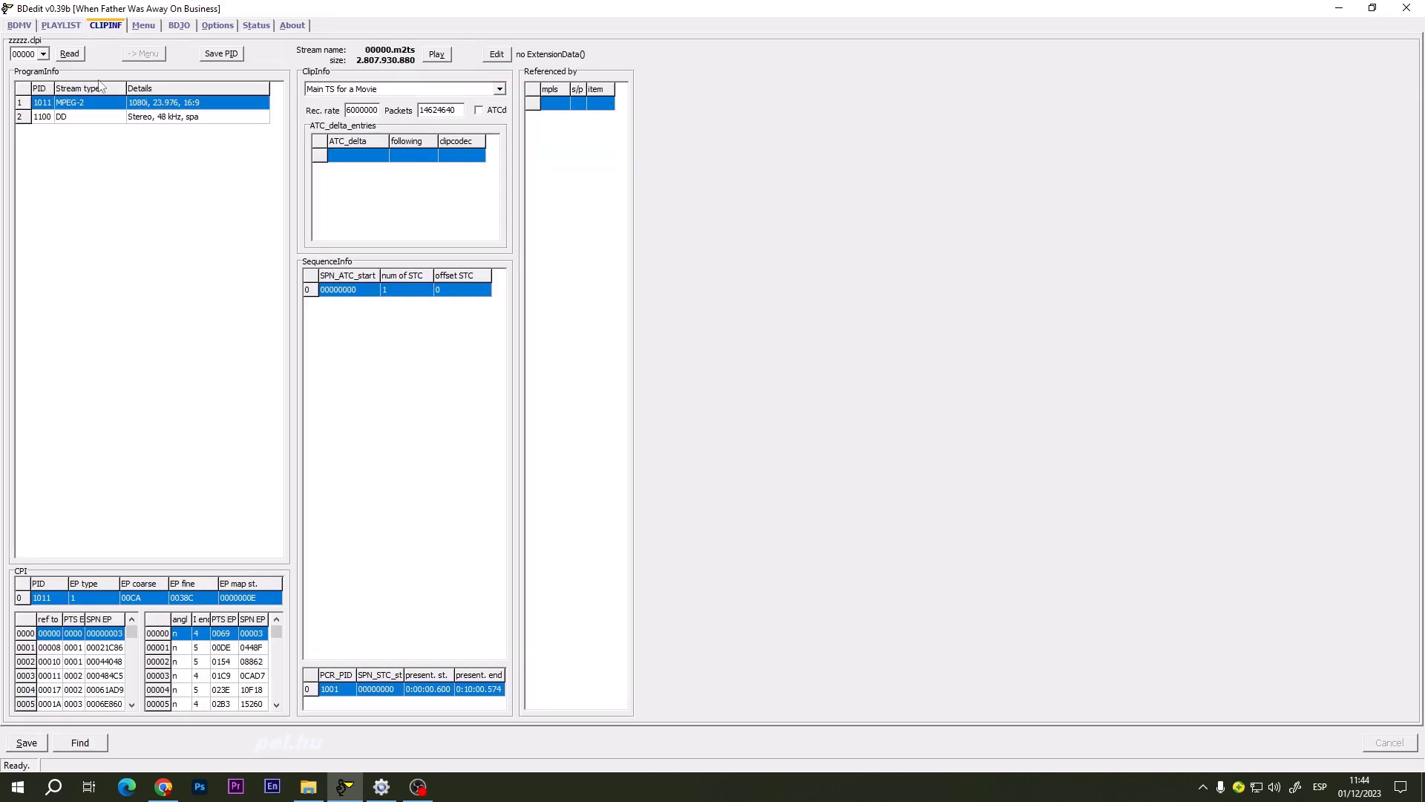
pyautogui.click(68, 26)
pyautogui.click(371, 134)
pyautogui.click(359, 135)
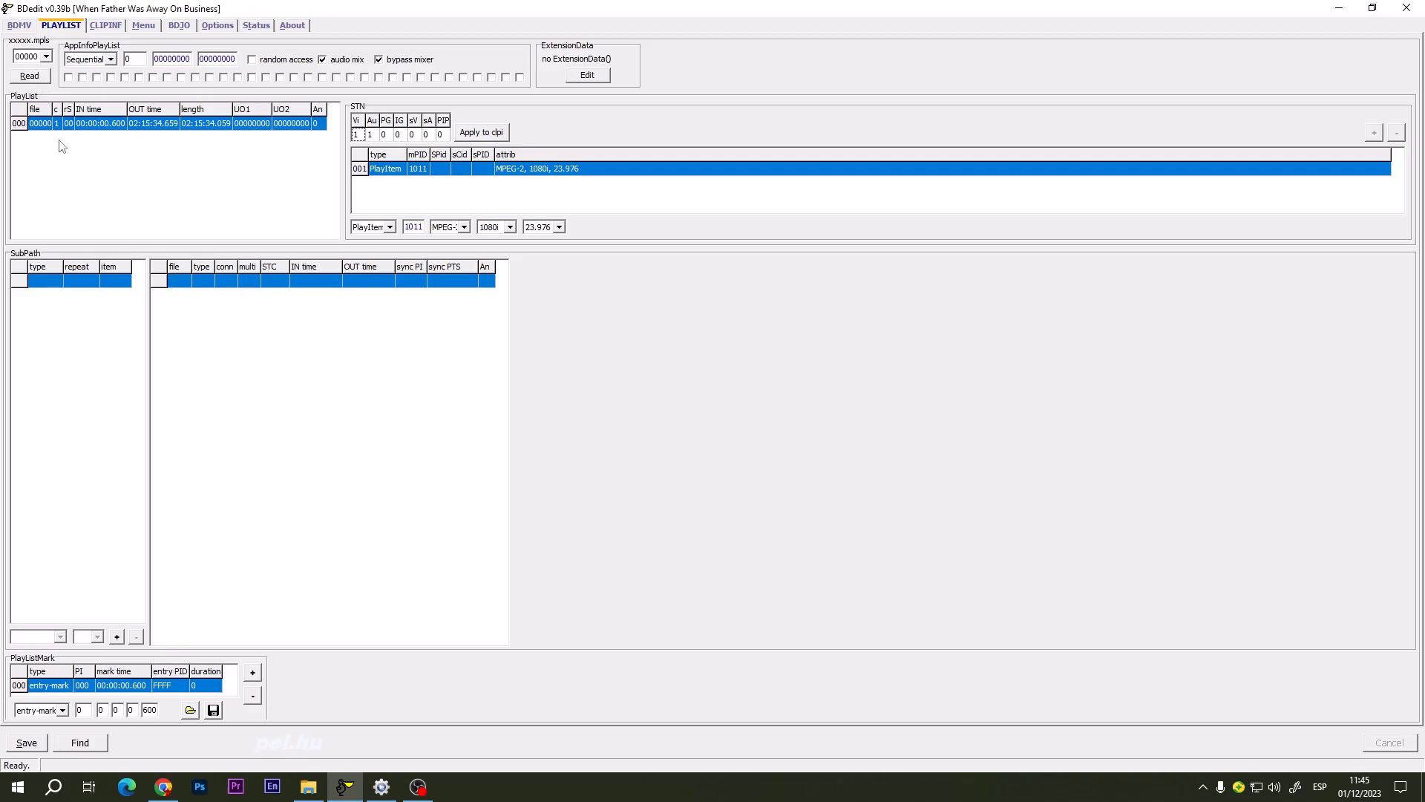
# Step: Check the m2ts files in the disc's STREAM folder in File Explorer, then return to BDedit
pyautogui.click(306, 785)
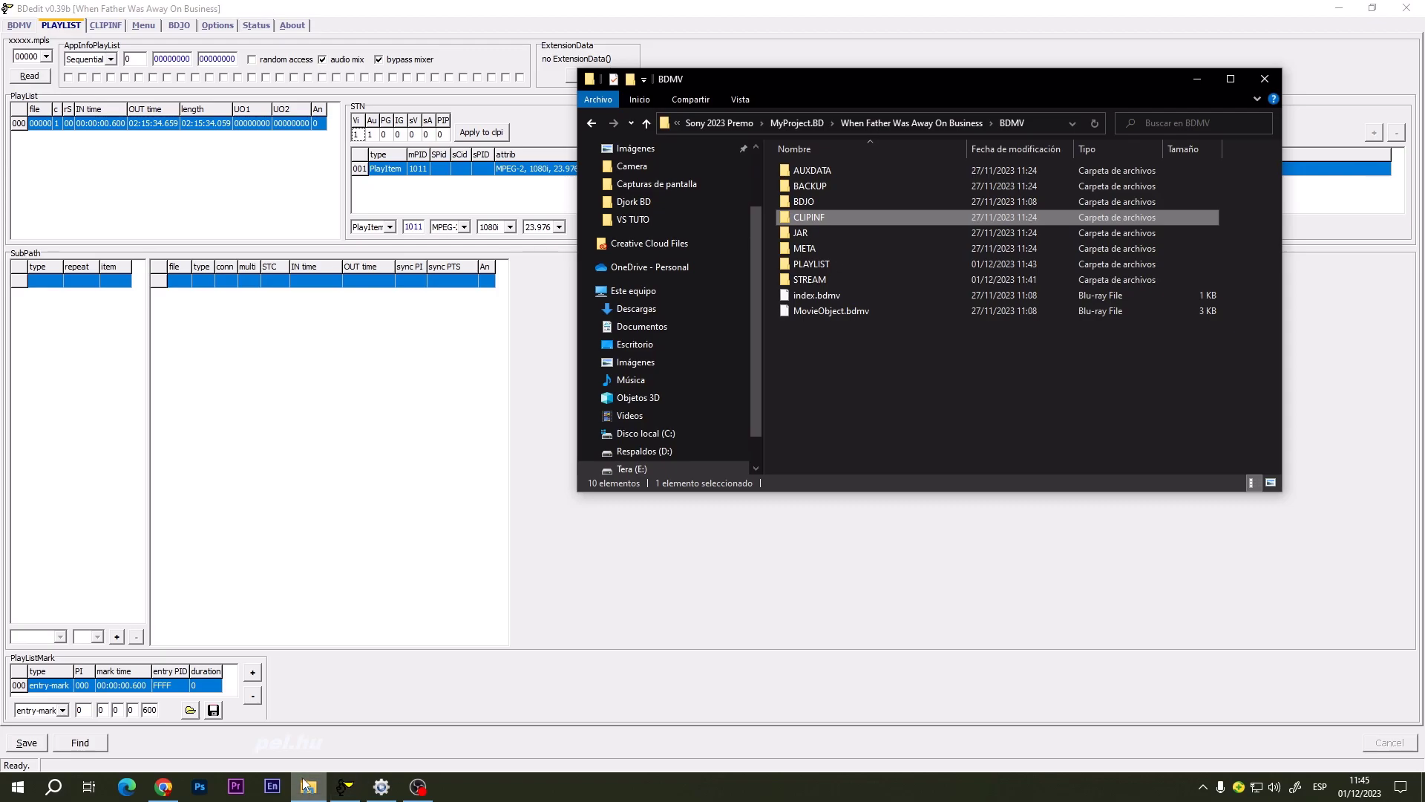
pyautogui.doubleClick(830, 279)
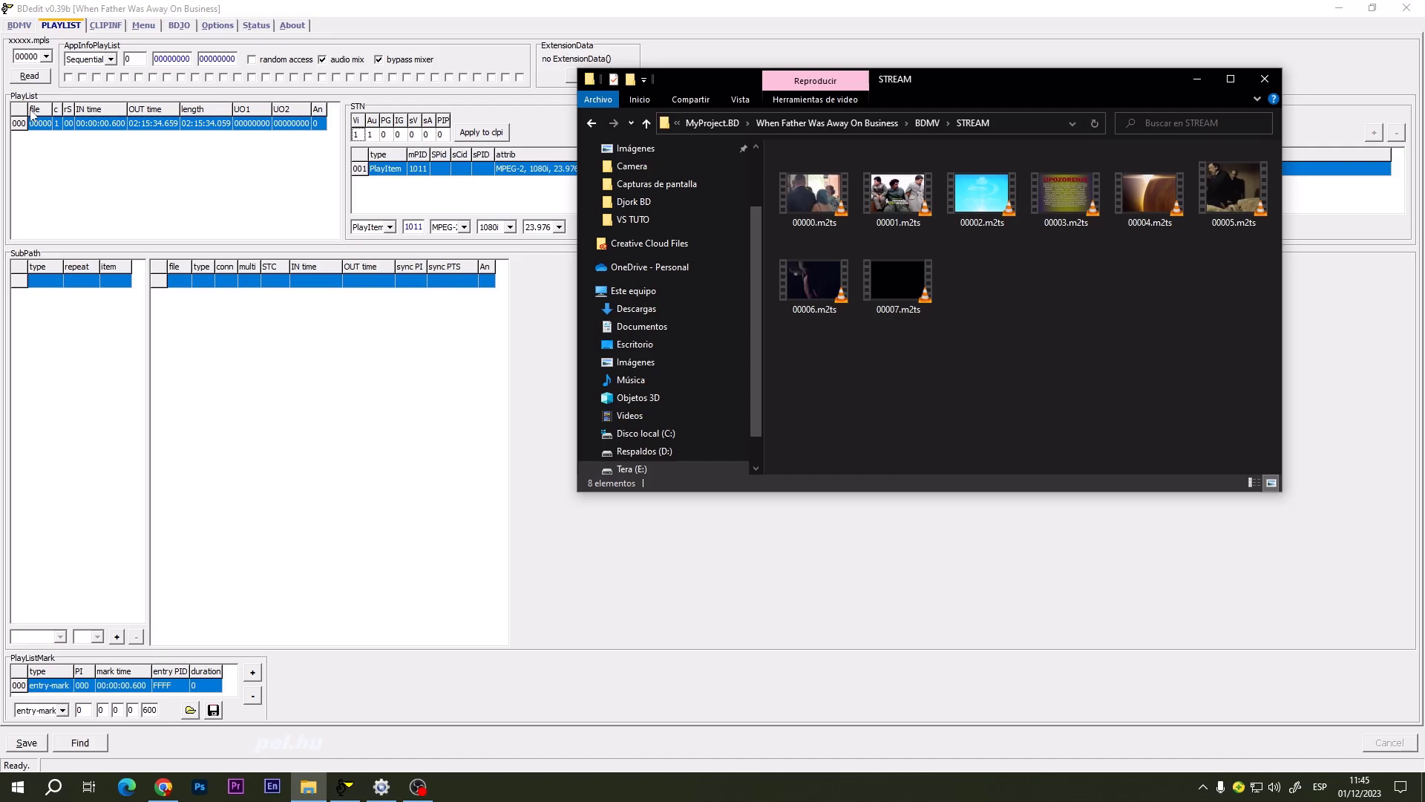
pyautogui.click(1197, 79)
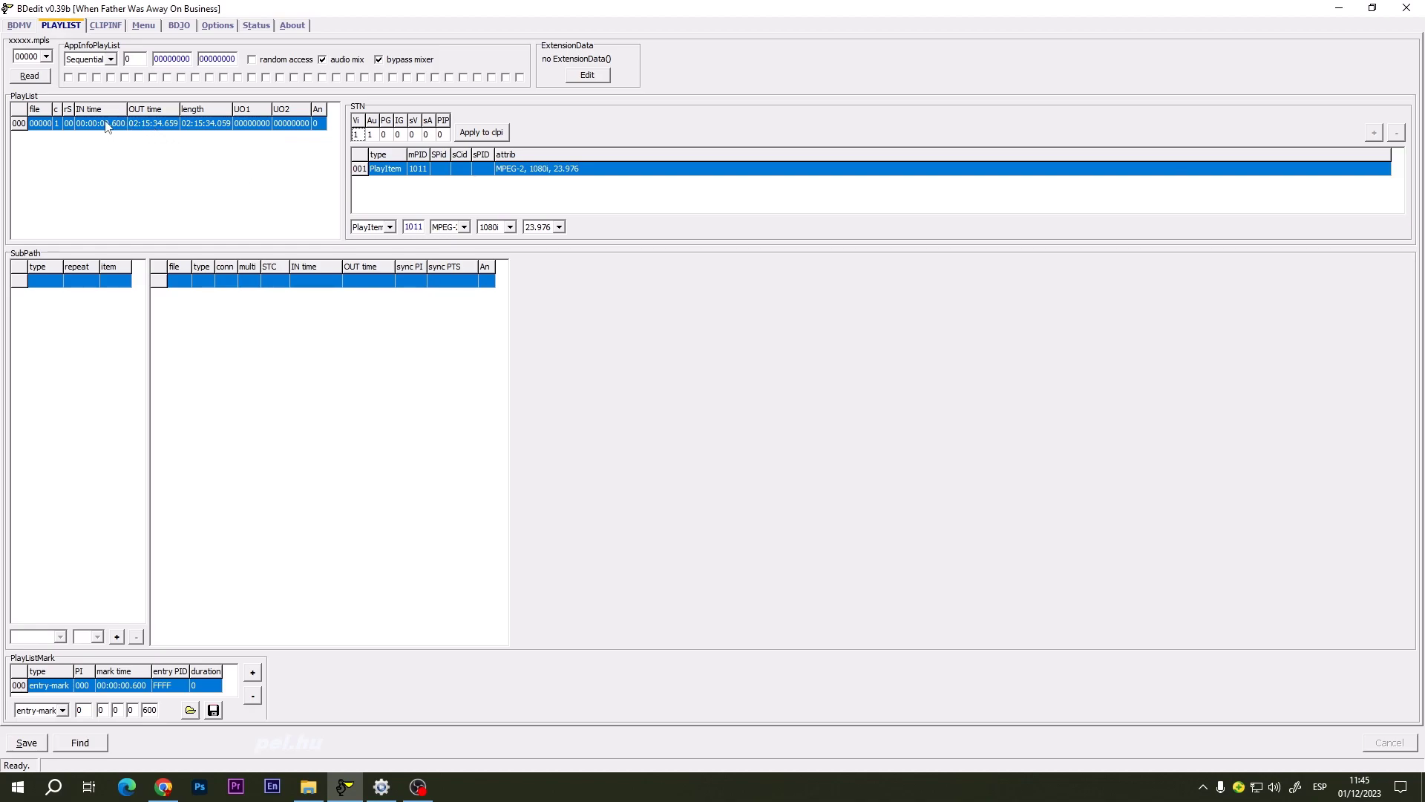
# Step: Switch the play item list of playlist 00000 to edit mode and select its OUT time
pyautogui.rightClick(141, 121)
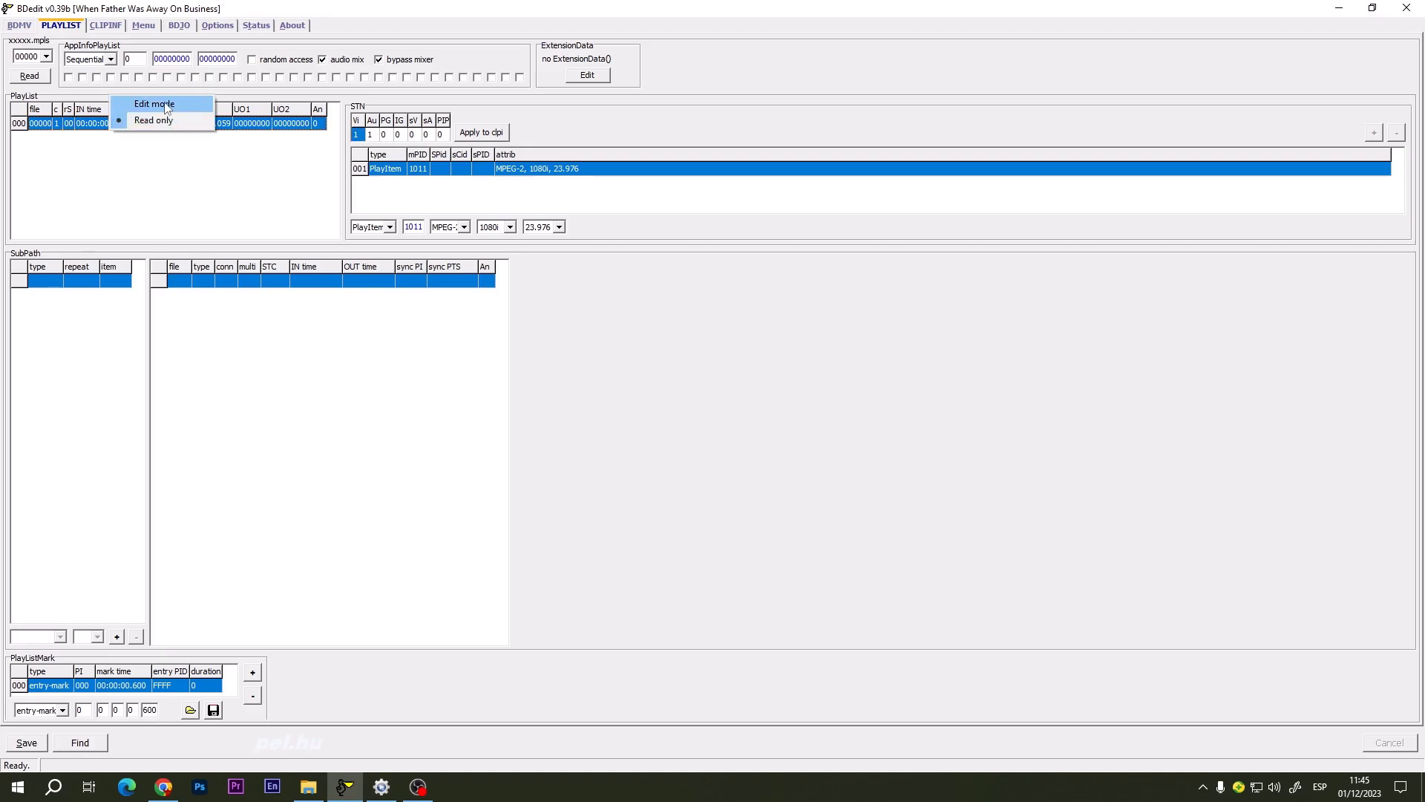
pyautogui.click(165, 104)
pyautogui.click(138, 124)
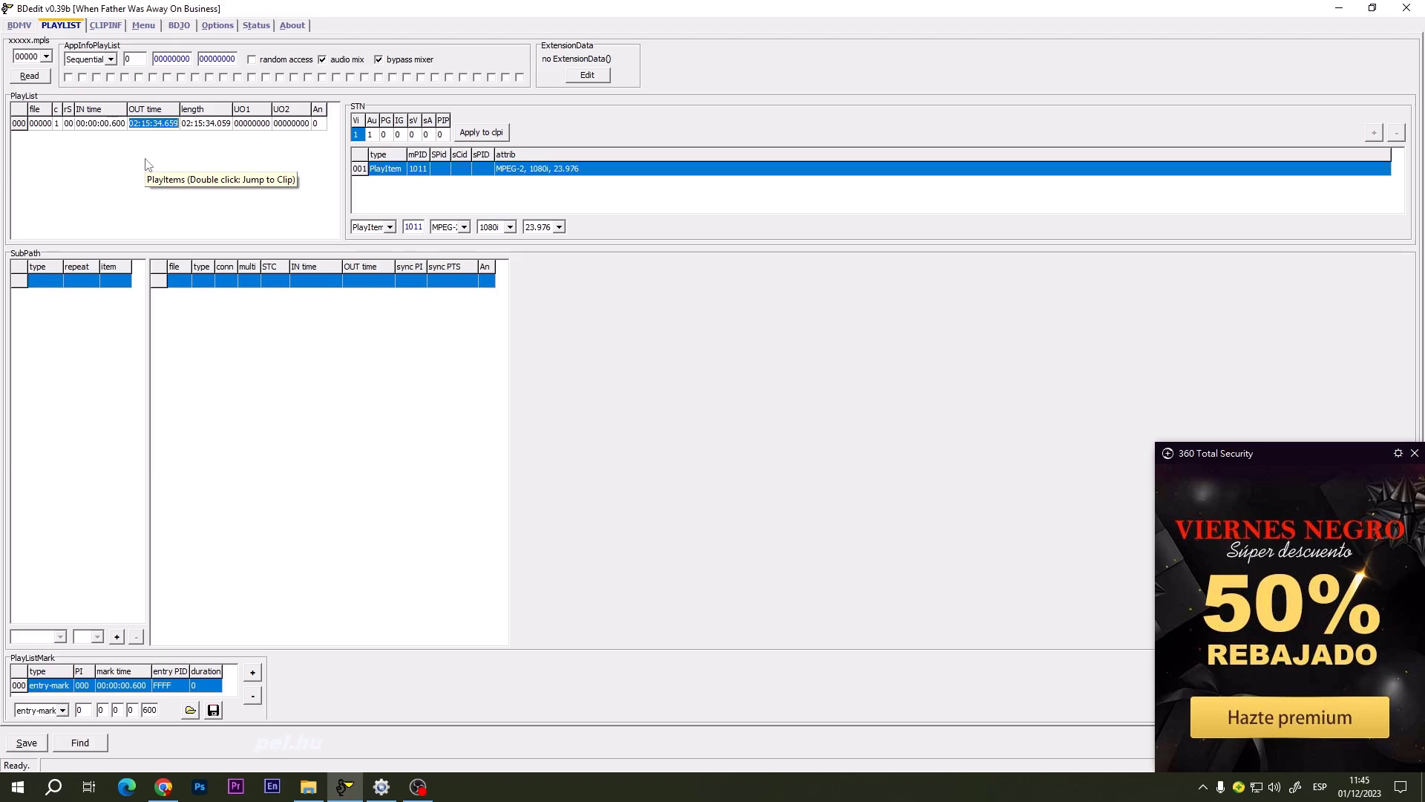
# Step: Set the play item's OUT time in playlist 00000 to clip 00000's presentation end, 00:10:00.574, apply to the clpi and save
pyautogui.click(106, 27)
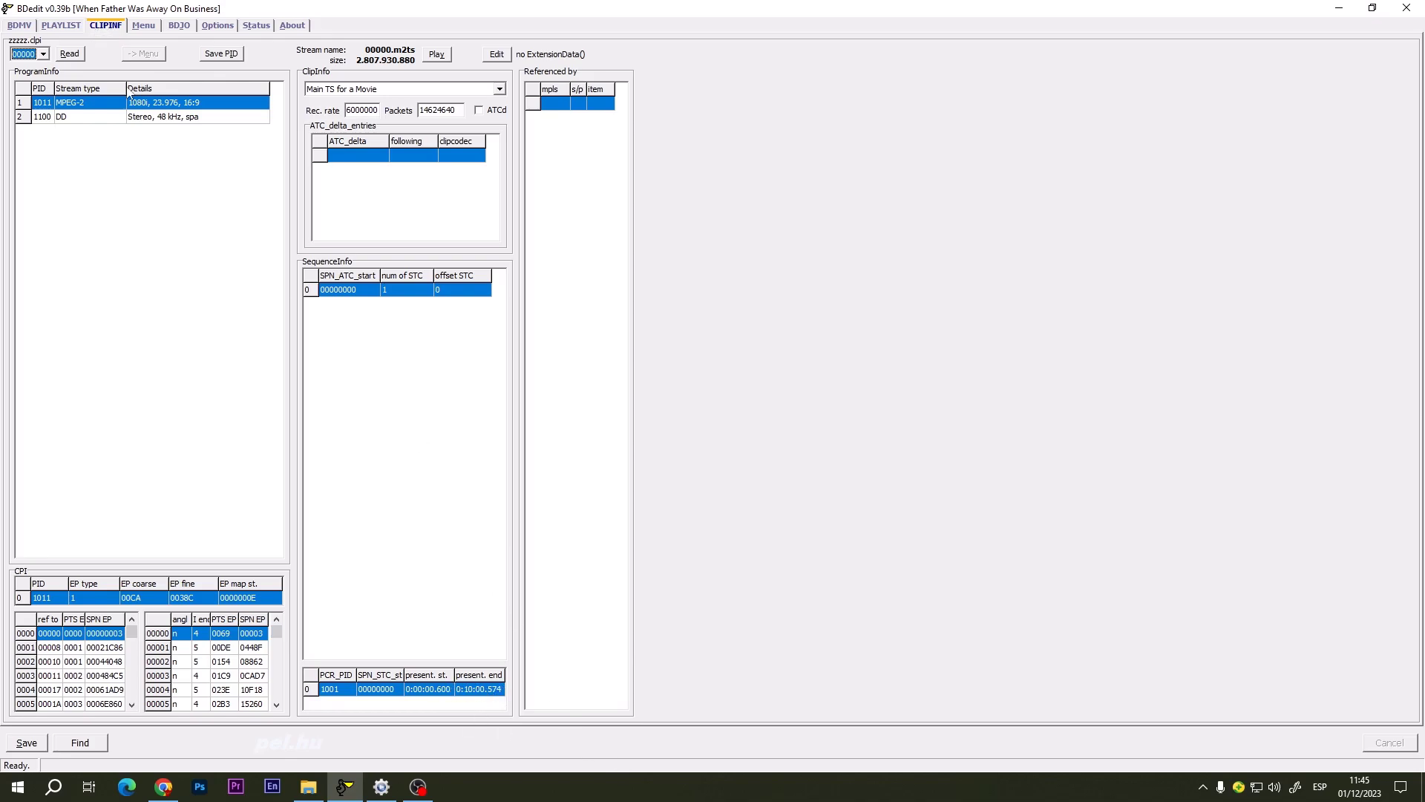
pyautogui.click(68, 26)
pyautogui.moveTo(151, 123); pyautogui.dragTo(180, 123)
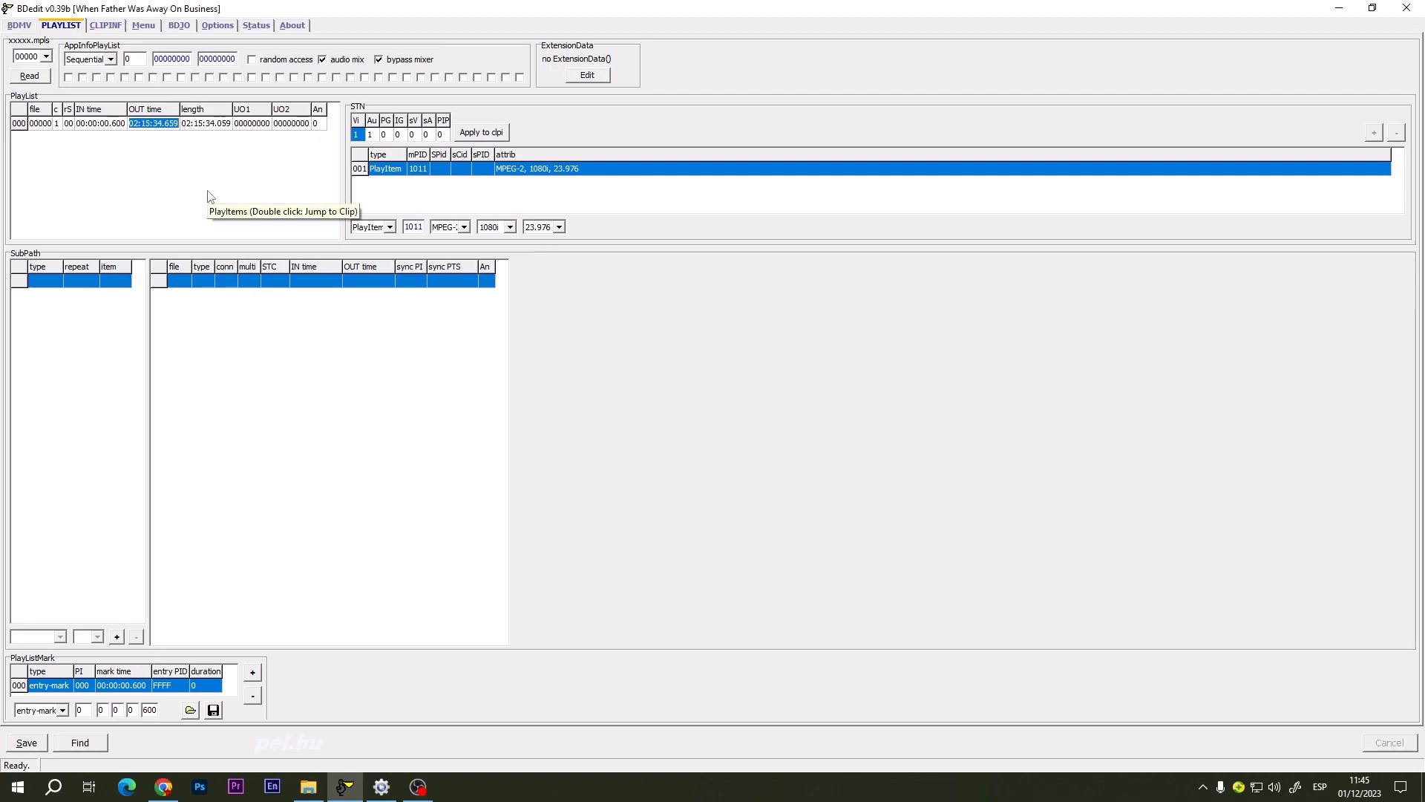
pyautogui.write('00:10:00.574')
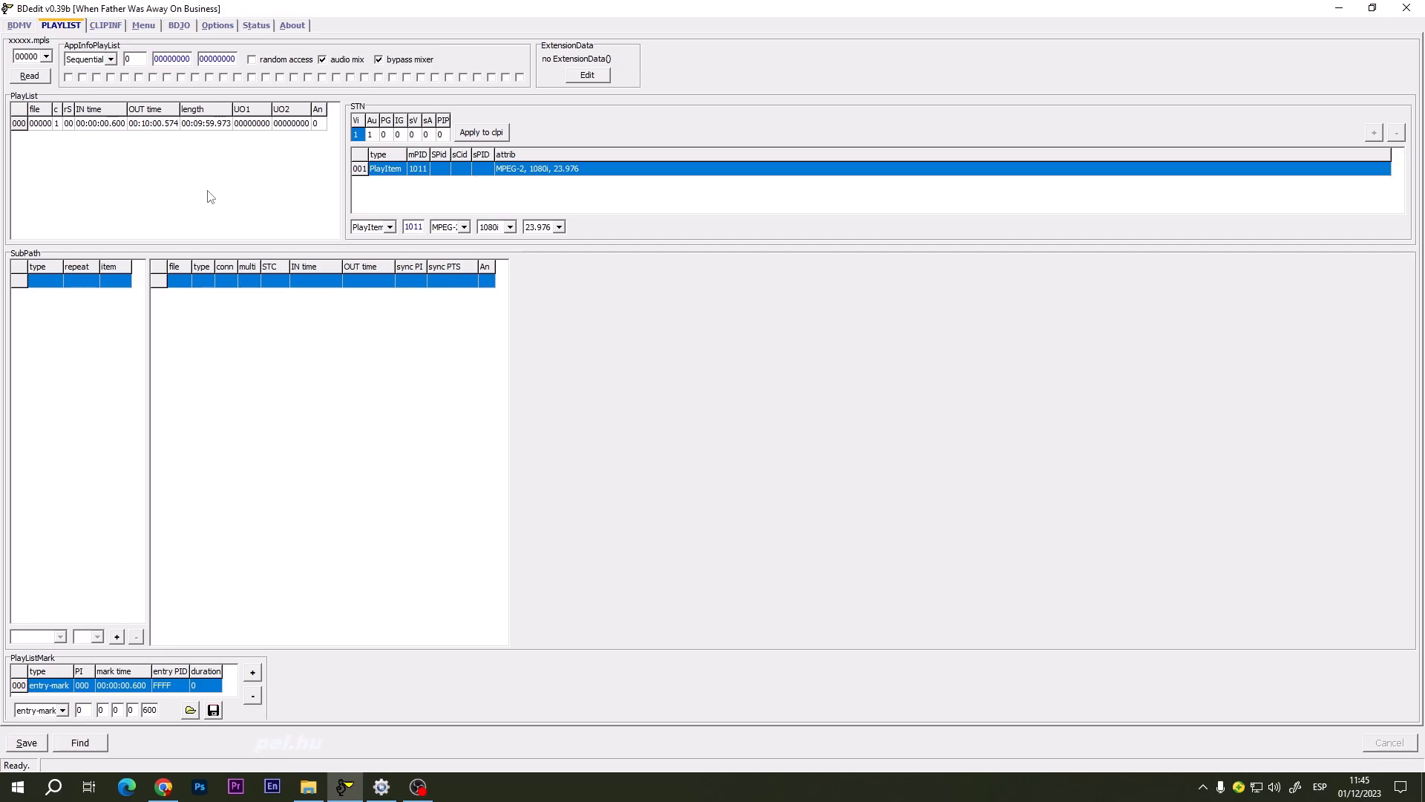
pyautogui.click(502, 133)
pyautogui.click(34, 744)
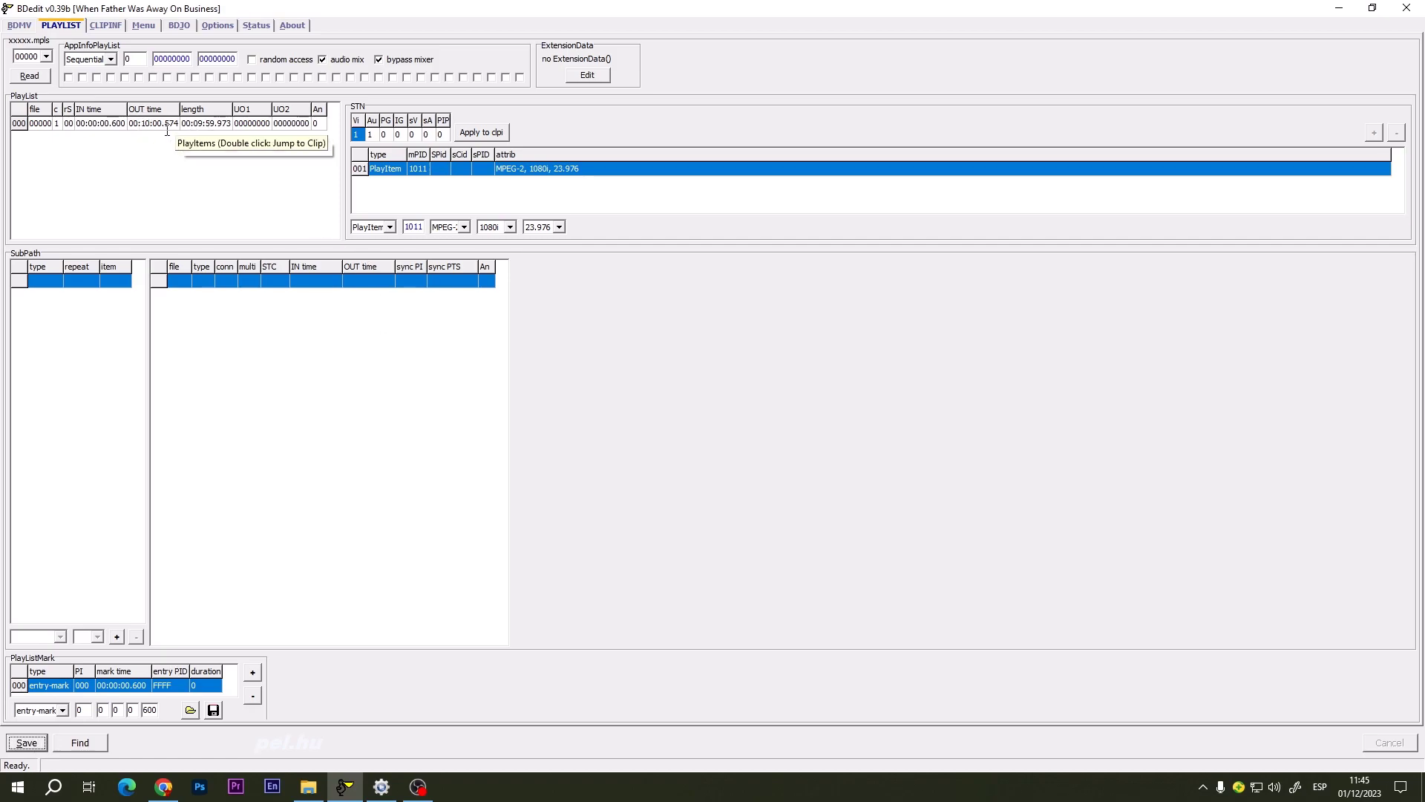
# Step: Copy the complete OUT time value of the play item in playlist 00000
pyautogui.moveTo(130, 123); pyautogui.dragTo(181, 125)
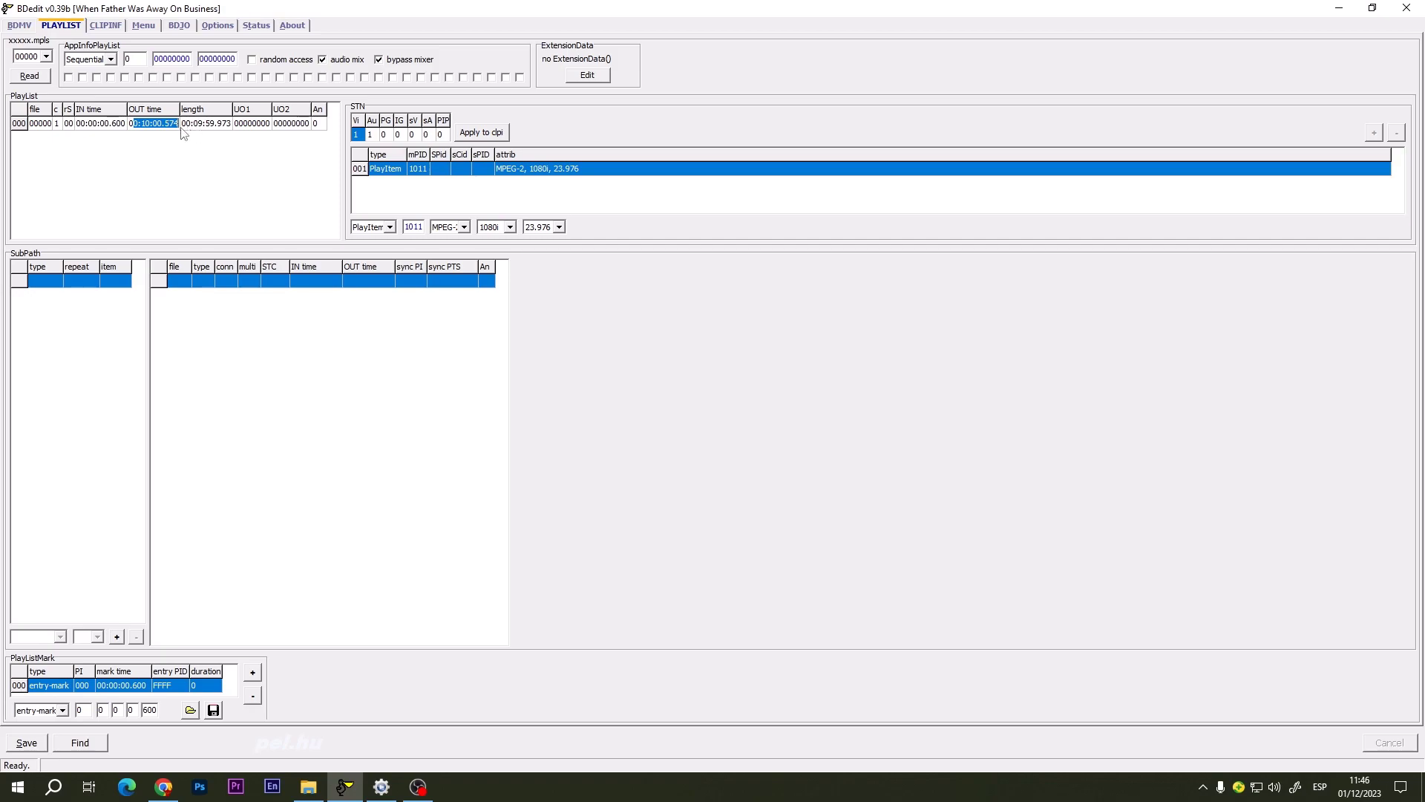
pyautogui.moveTo(129, 123); pyautogui.dragTo(191, 134)
pyautogui.rightClick(172, 128)
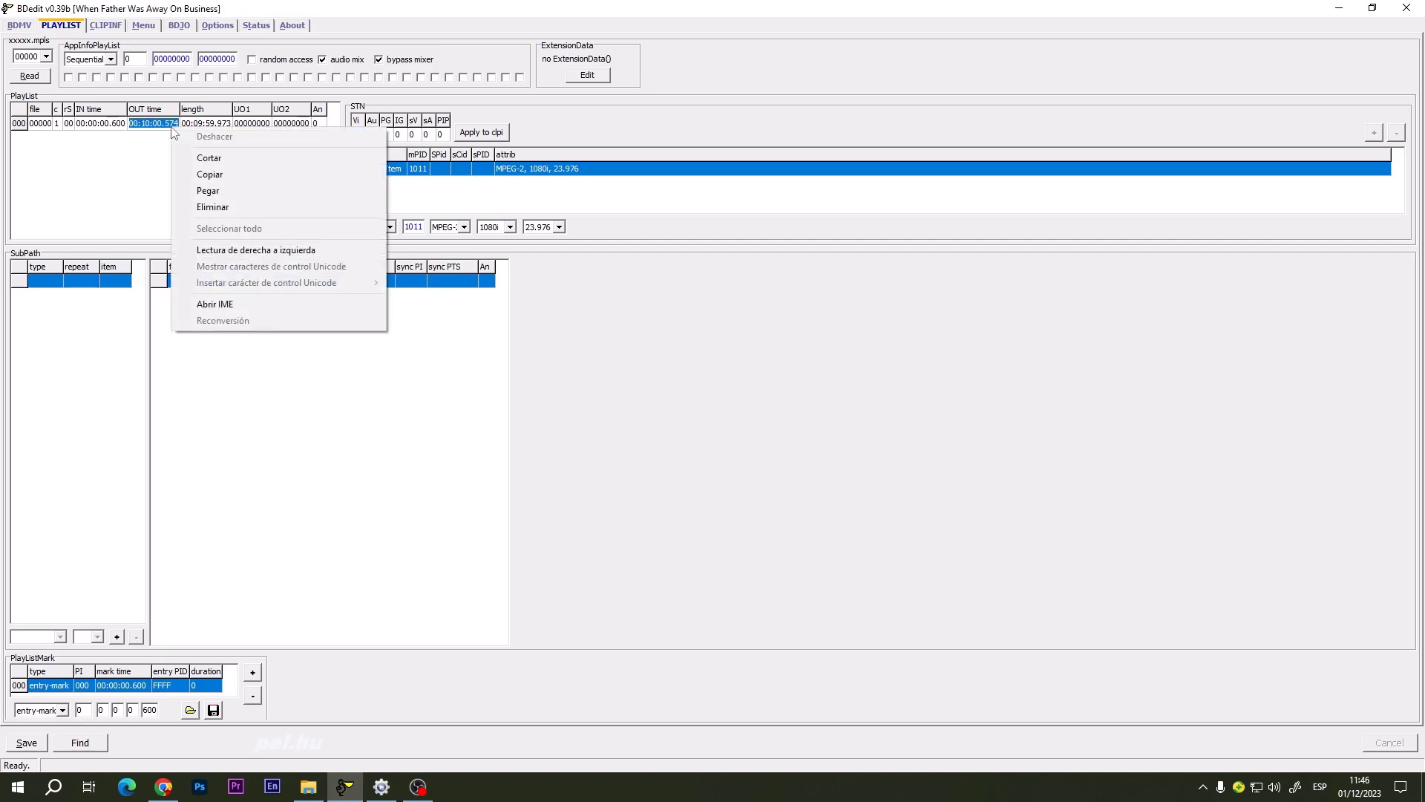
pyautogui.click(229, 174)
# Step: Browse through the playlists for another one that uses clip 00000 and open playlist 01000
pyautogui.click(46, 57)
pyautogui.click(29, 68)
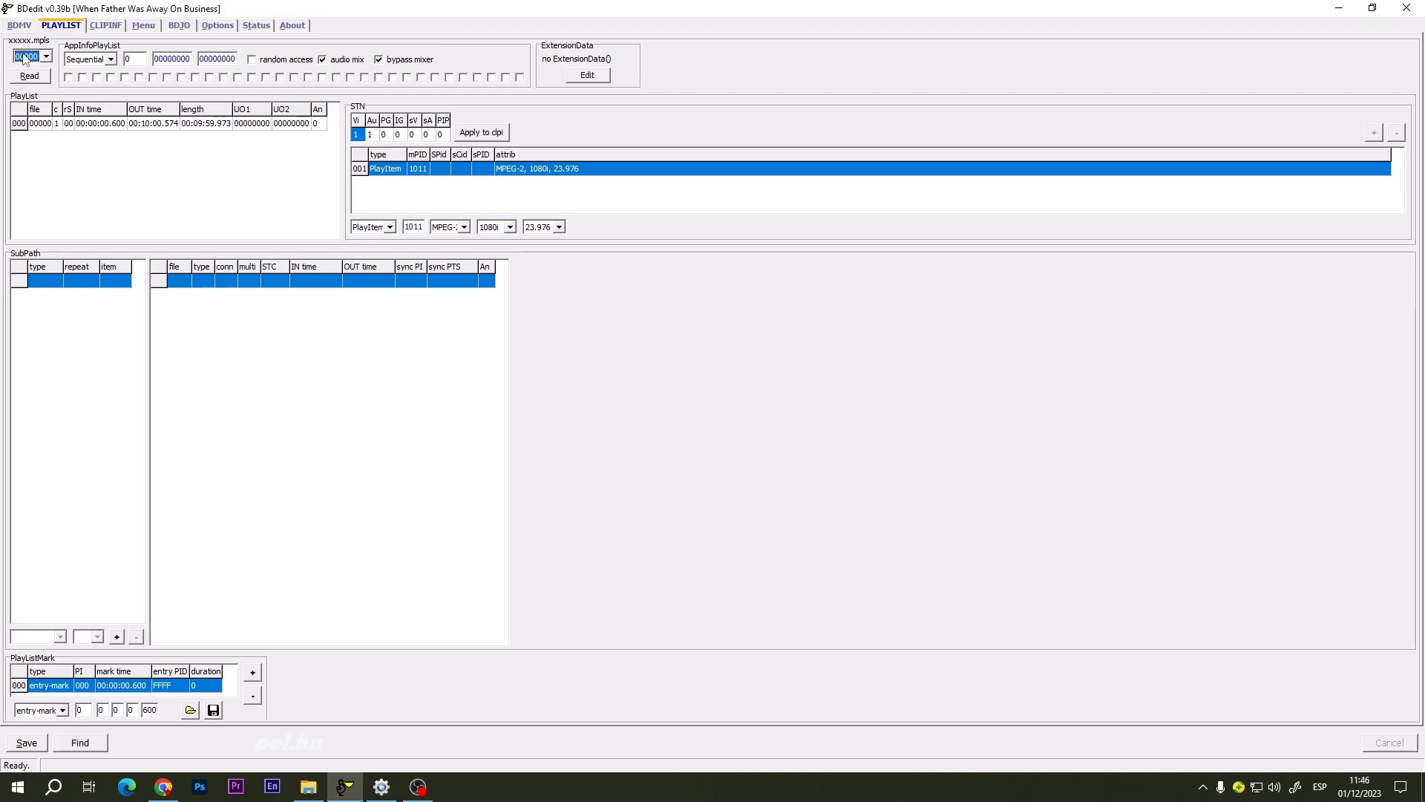
pyautogui.press('Down')
pyautogui.press('Down')
pyautogui.press('Up')
pyautogui.press('Up')
pyautogui.press('Down')
pyautogui.press('Down')
pyautogui.press('Down')
pyautogui.press('Down')
pyautogui.press('Down')
pyautogui.press('Down')
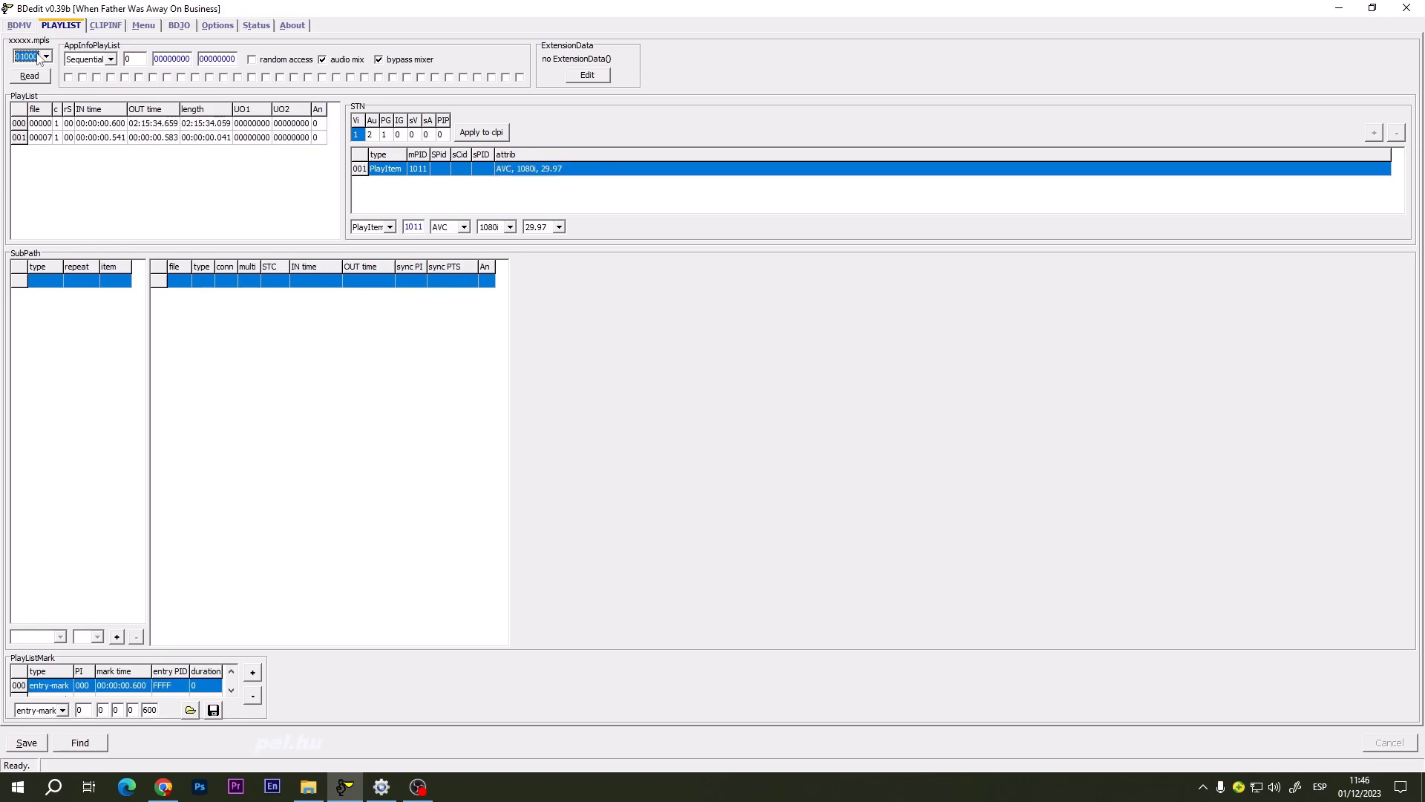
# Step: Set the OUT time of the clip 00000 play item in playlist 01000 to 00:10:00.574, apply to the clpi and save
pyautogui.click(132, 122)
pyautogui.moveTo(131, 122); pyautogui.dragTo(178, 125)
pyautogui.hotkey('ctrl', 'v')
pyautogui.click(495, 133)
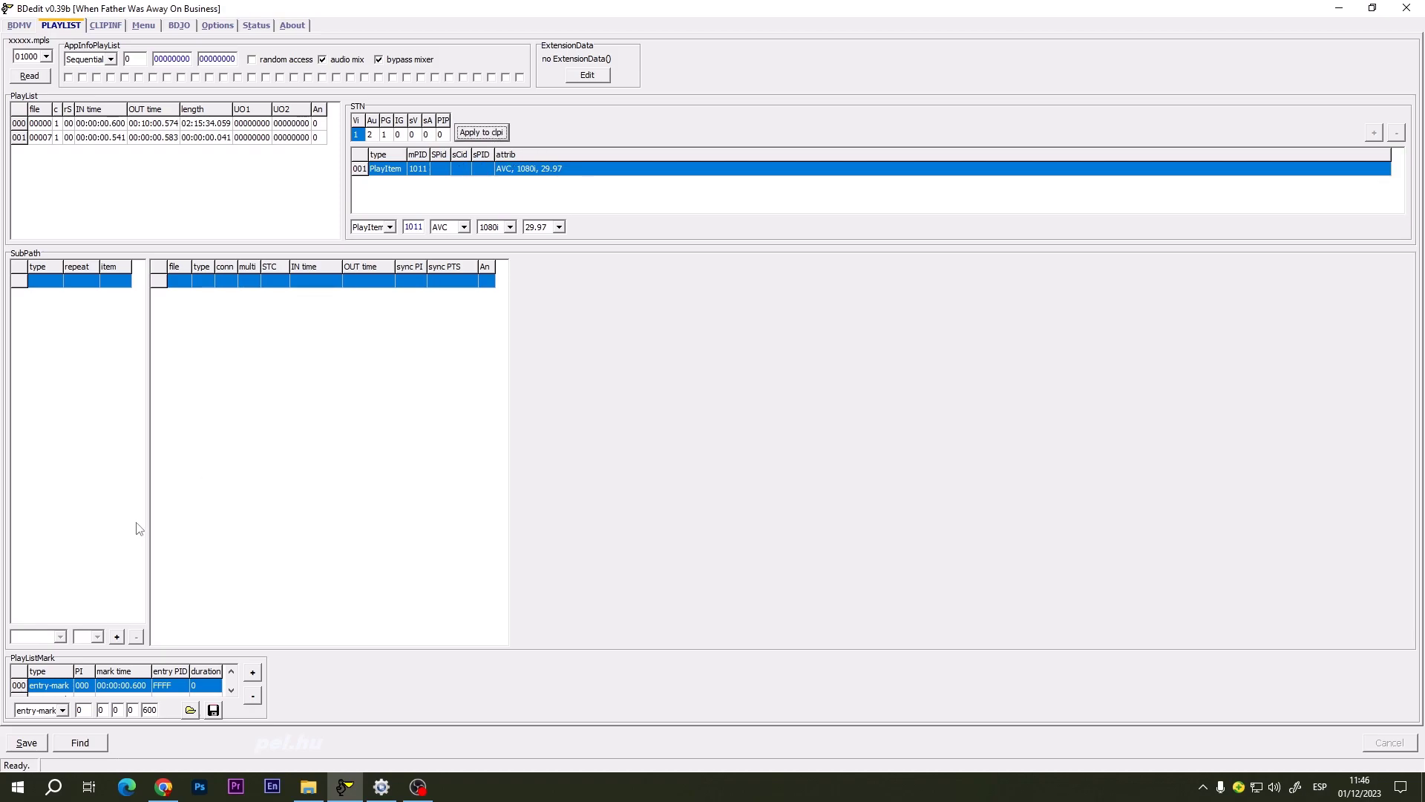
pyautogui.click(26, 743)
pyautogui.click(199, 125)
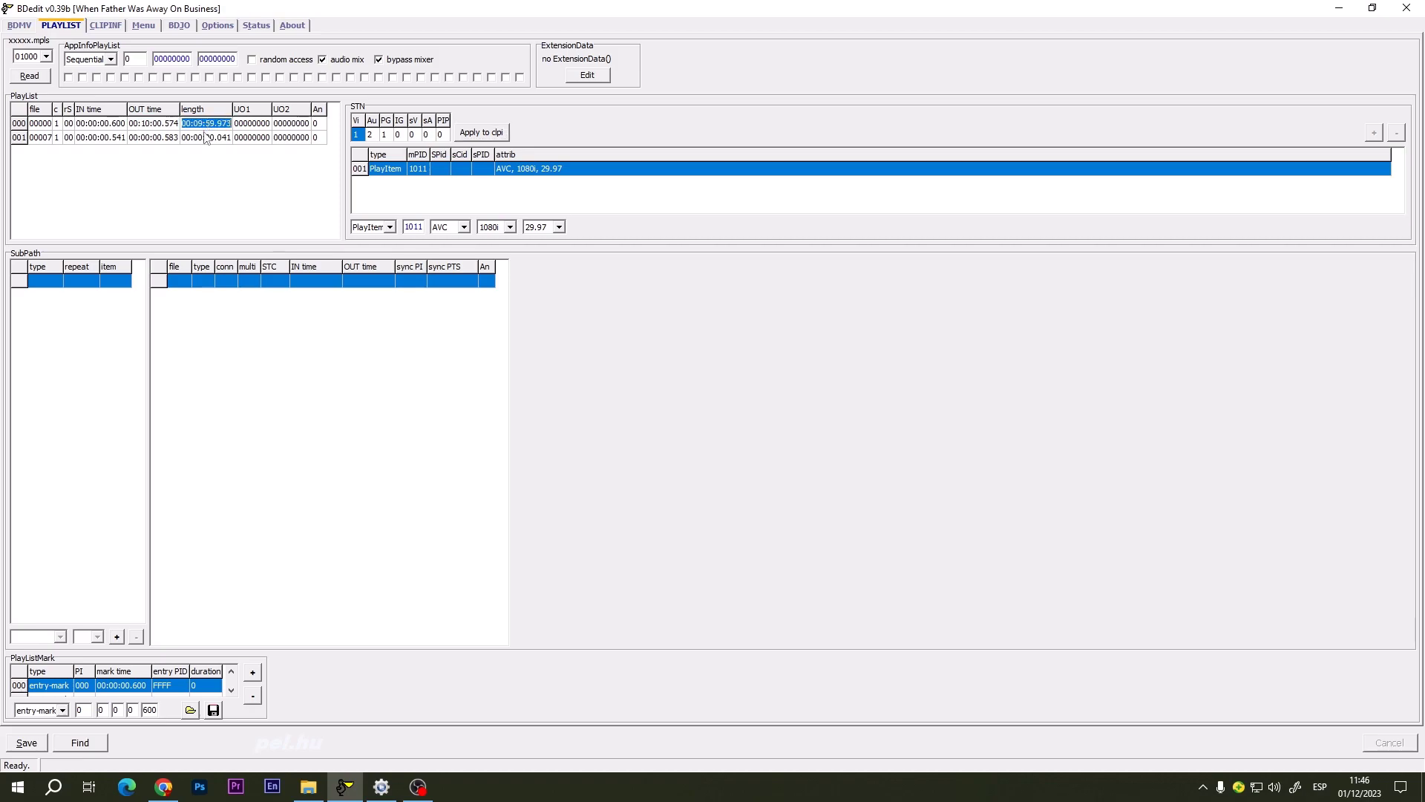
pyautogui.click(490, 135)
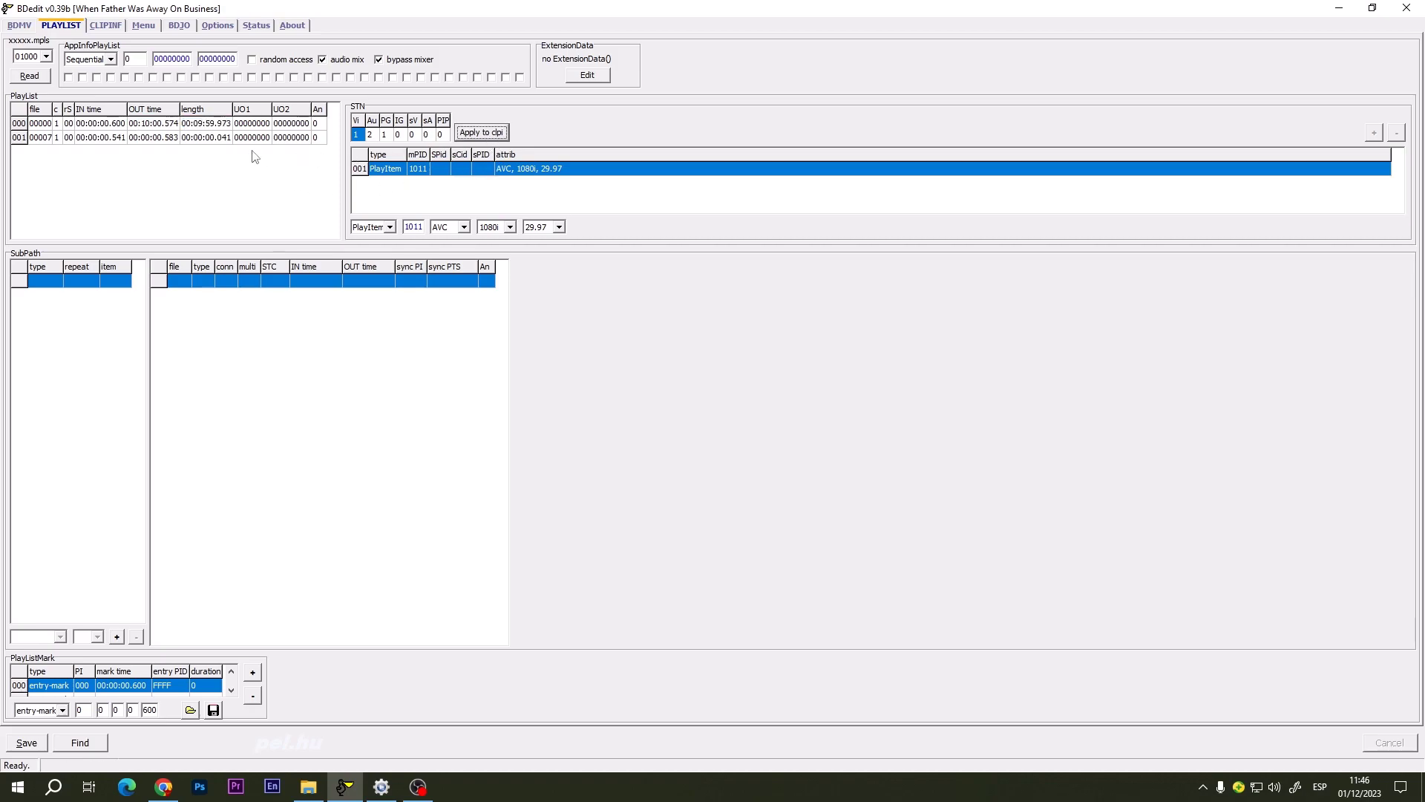
pyautogui.click(28, 744)
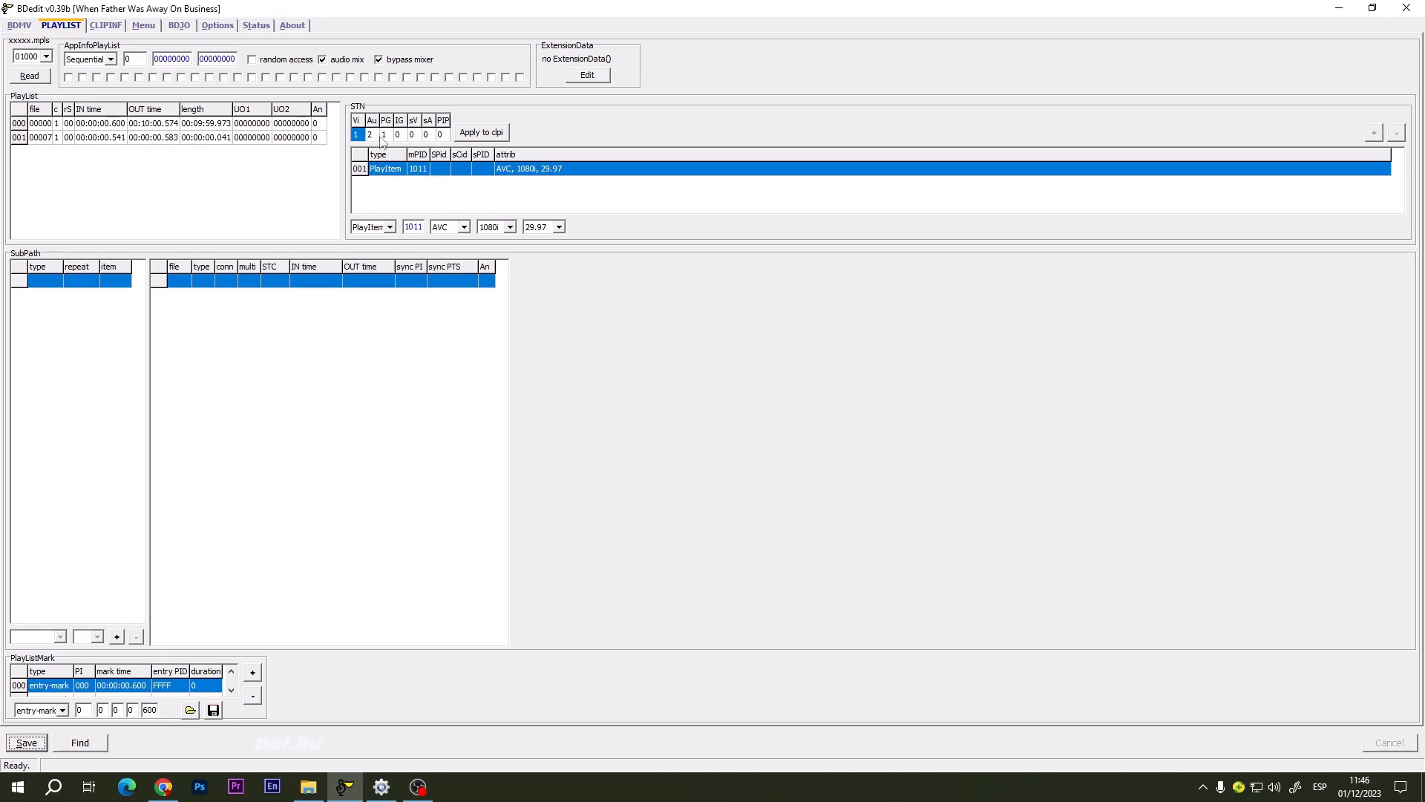
# Step: Set the video stream of playlist 01000 to MPEG-2 at 23.976, apply to the clpi and save
pyautogui.click(465, 228)
pyautogui.click(453, 240)
pyautogui.click(559, 227)
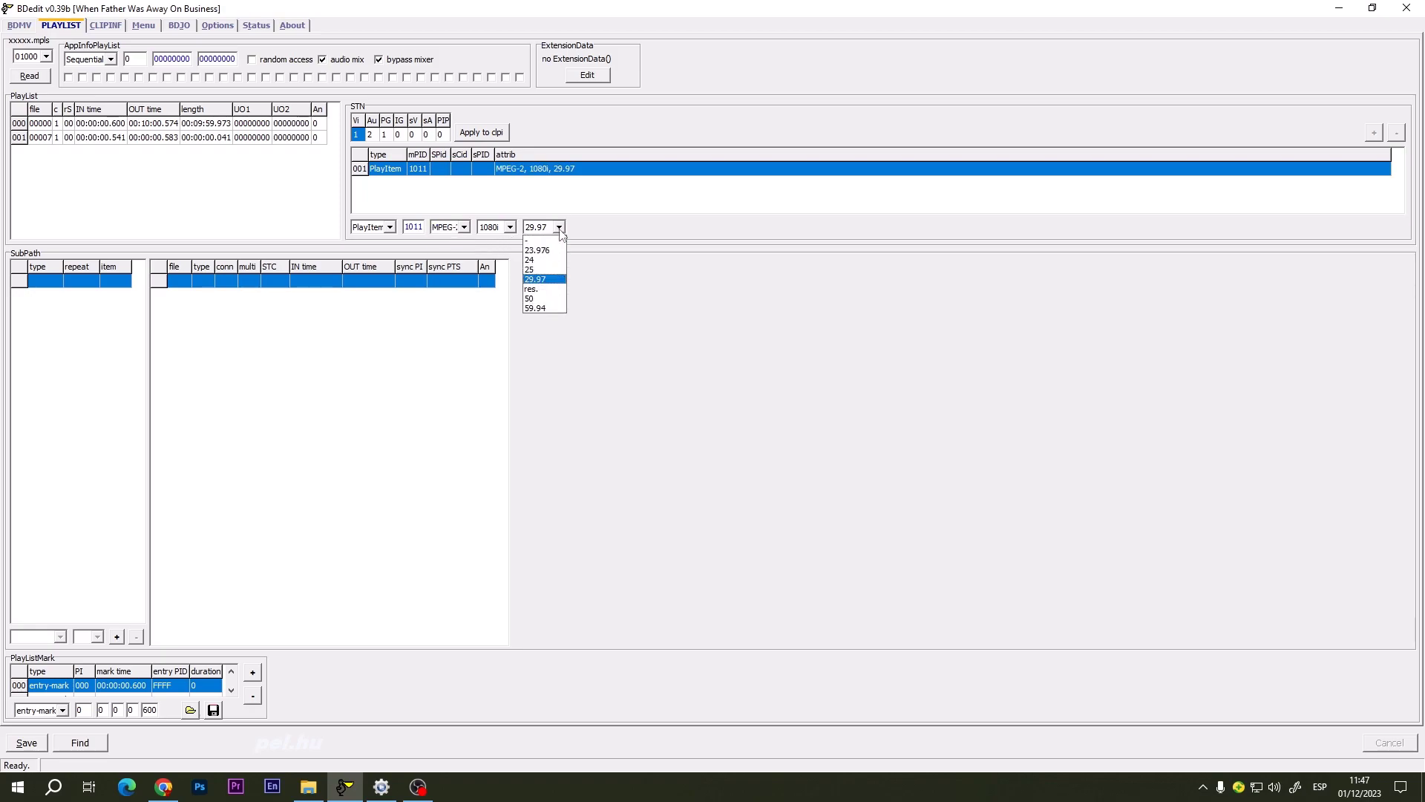
pyautogui.click(553, 255)
pyautogui.click(482, 133)
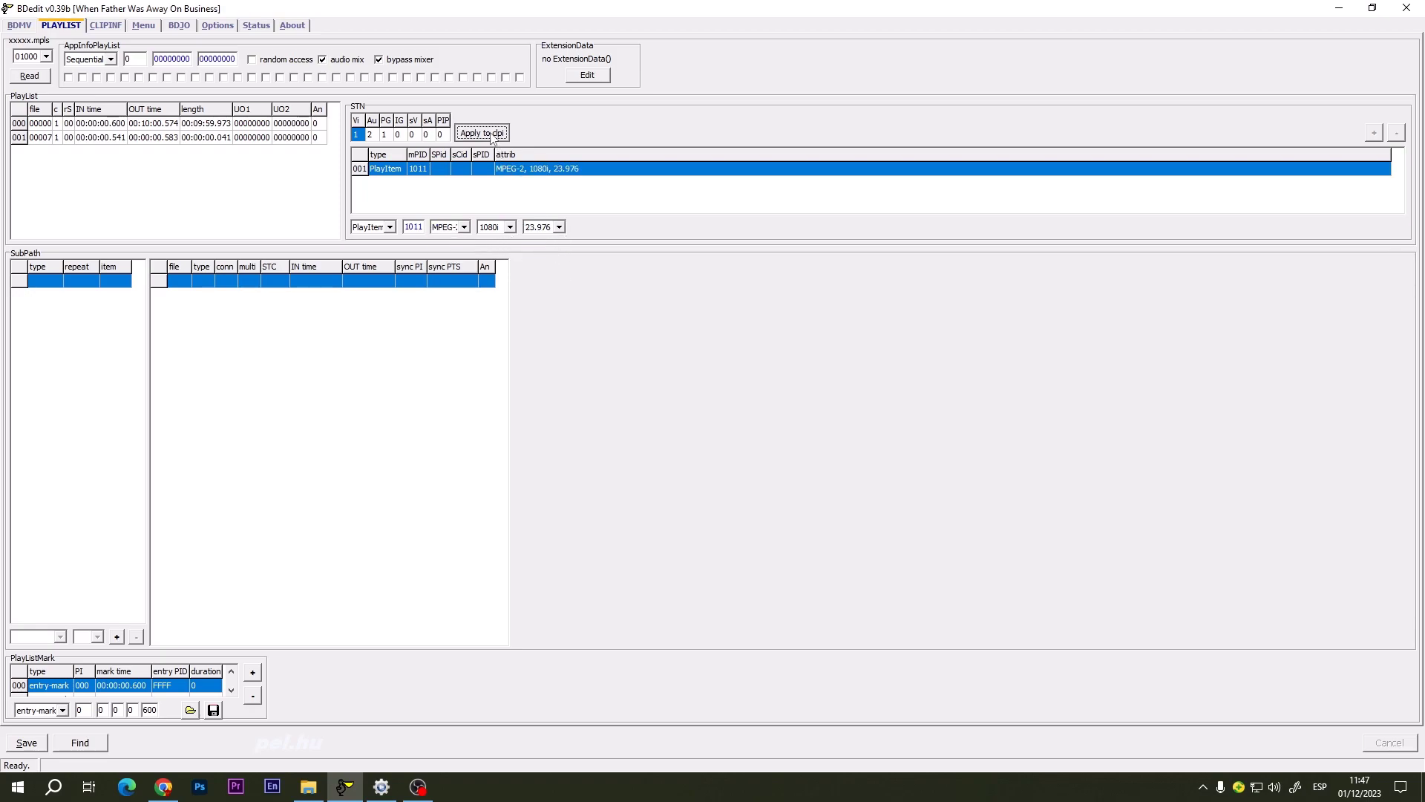
pyautogui.click(27, 743)
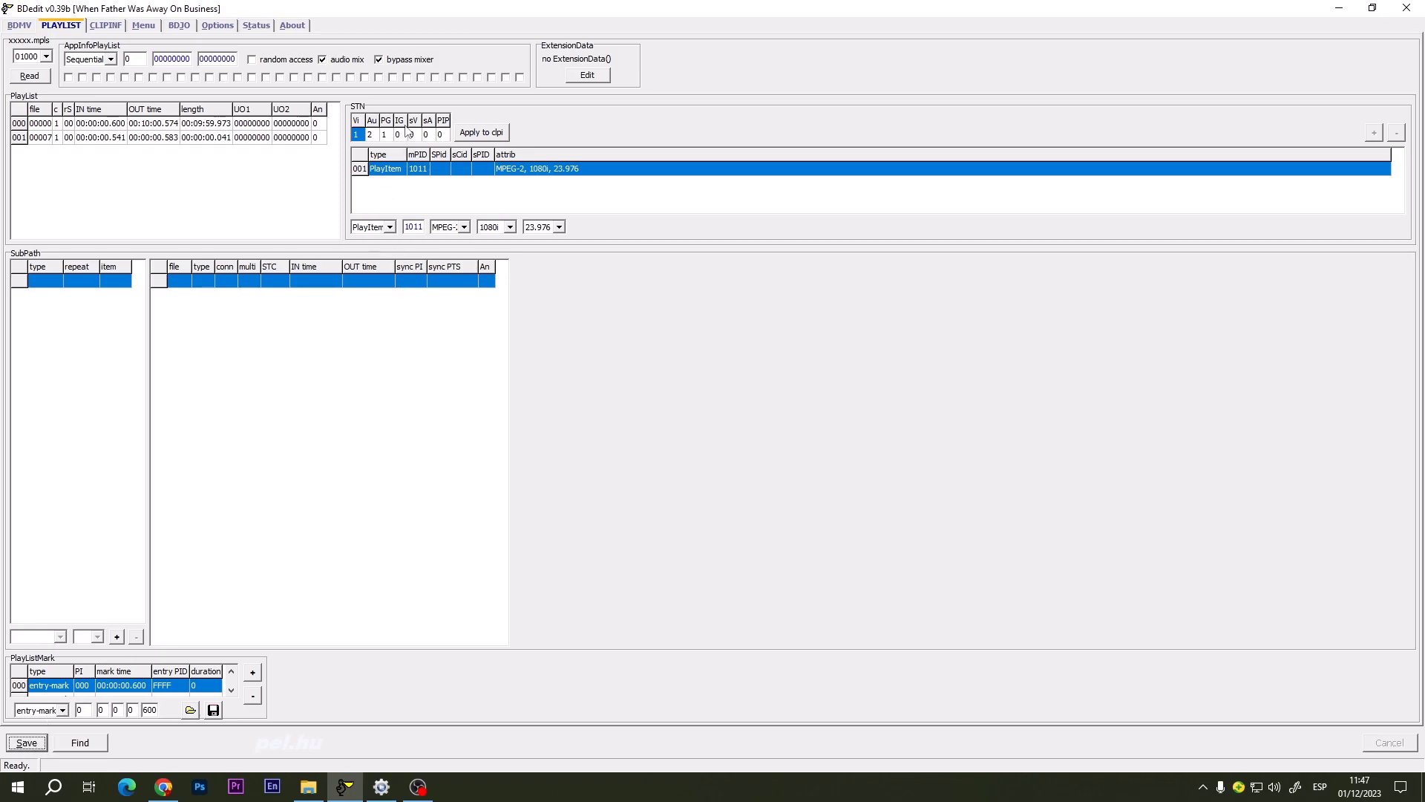
# Step: Set the first audio stream (PID 1100) of playlist 01000 to DD with language spa, apply to the clpi and save
pyautogui.click(370, 135)
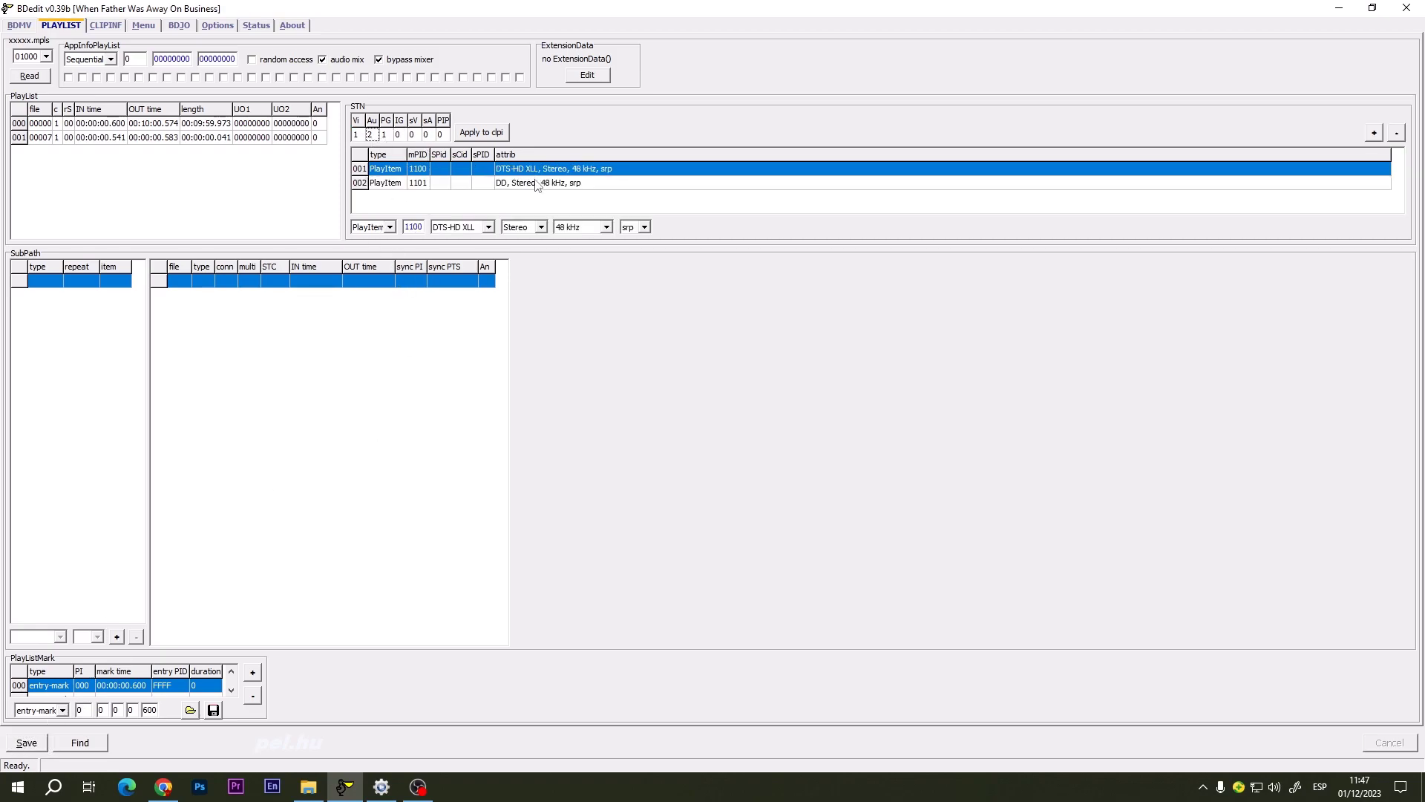
pyautogui.click(487, 227)
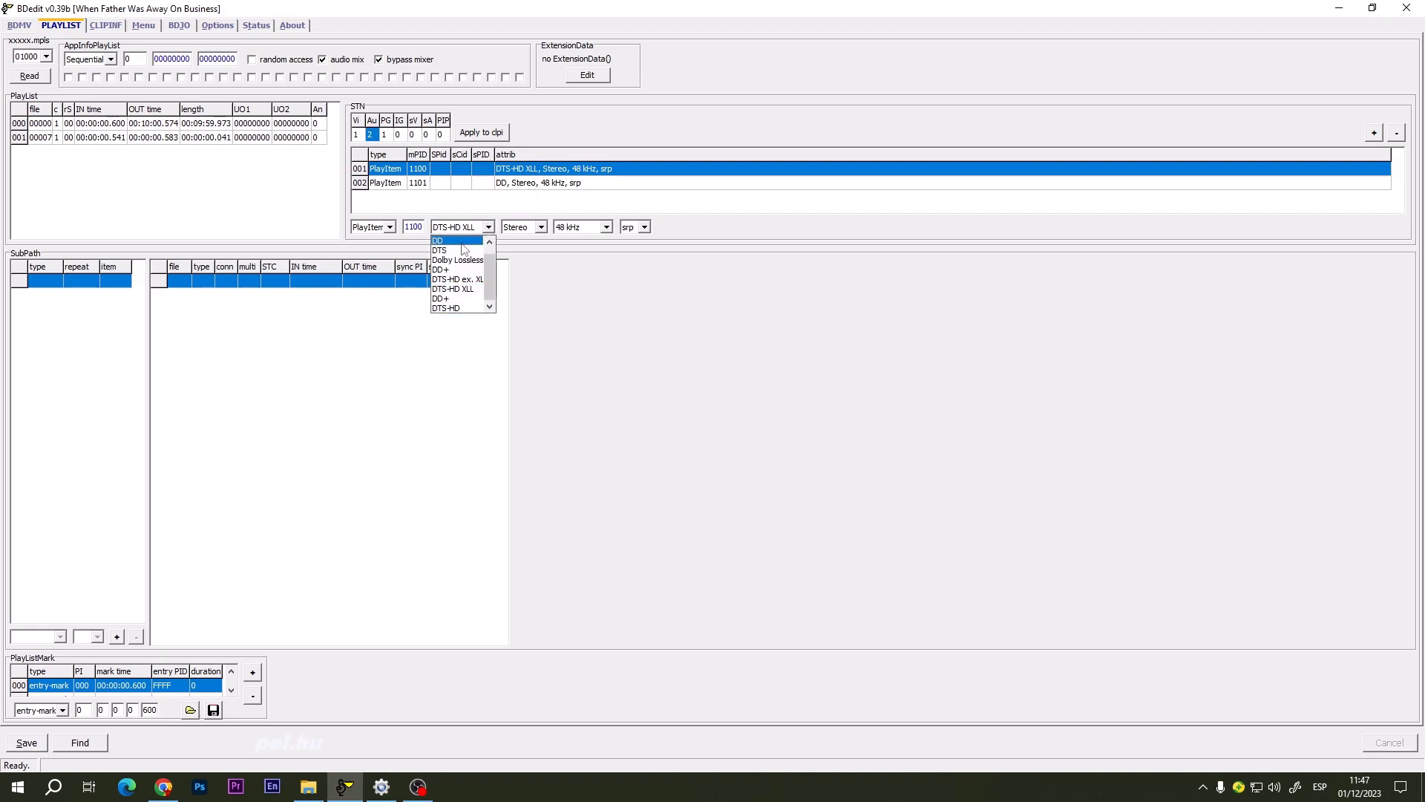
pyautogui.click(453, 252)
pyautogui.click(644, 228)
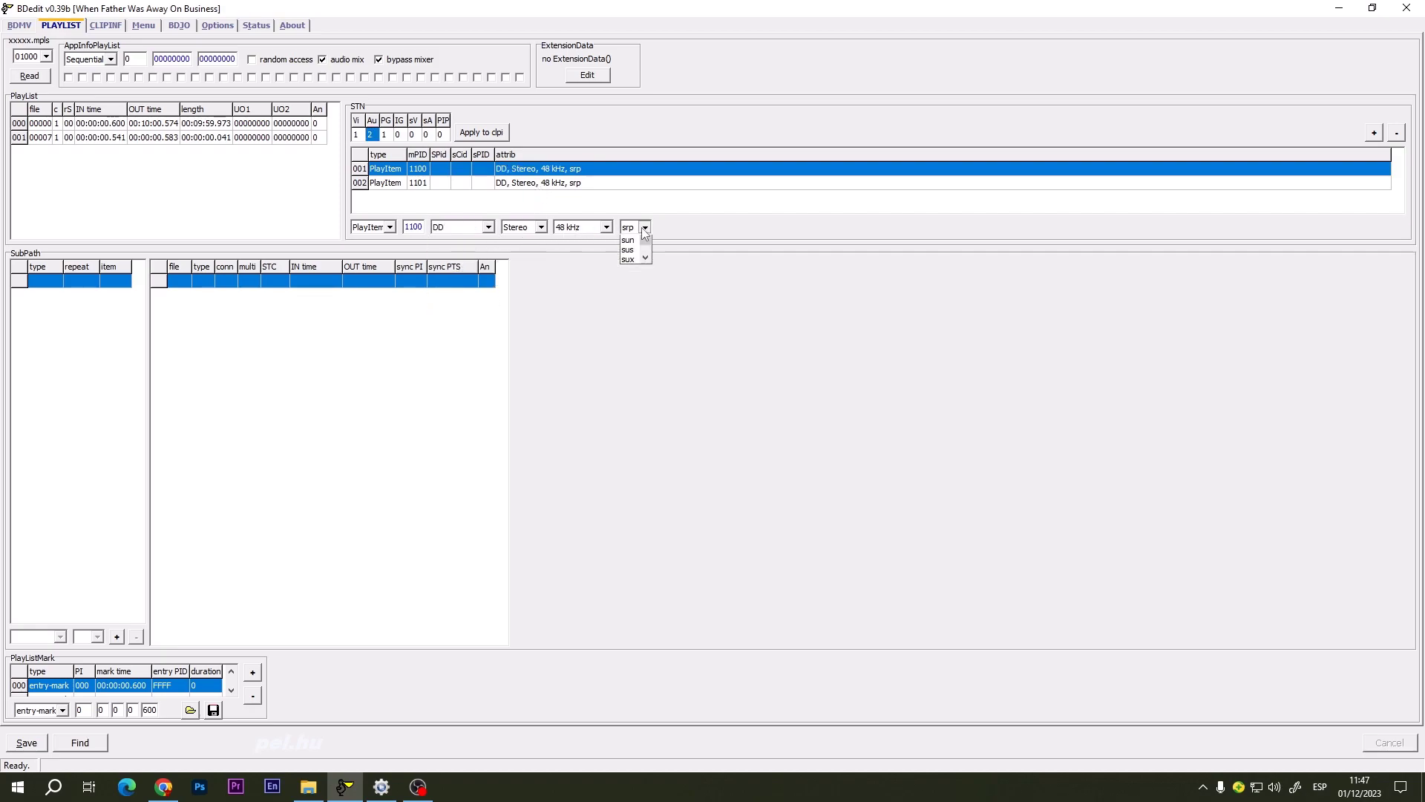
pyautogui.scroll(1, 644, 233)
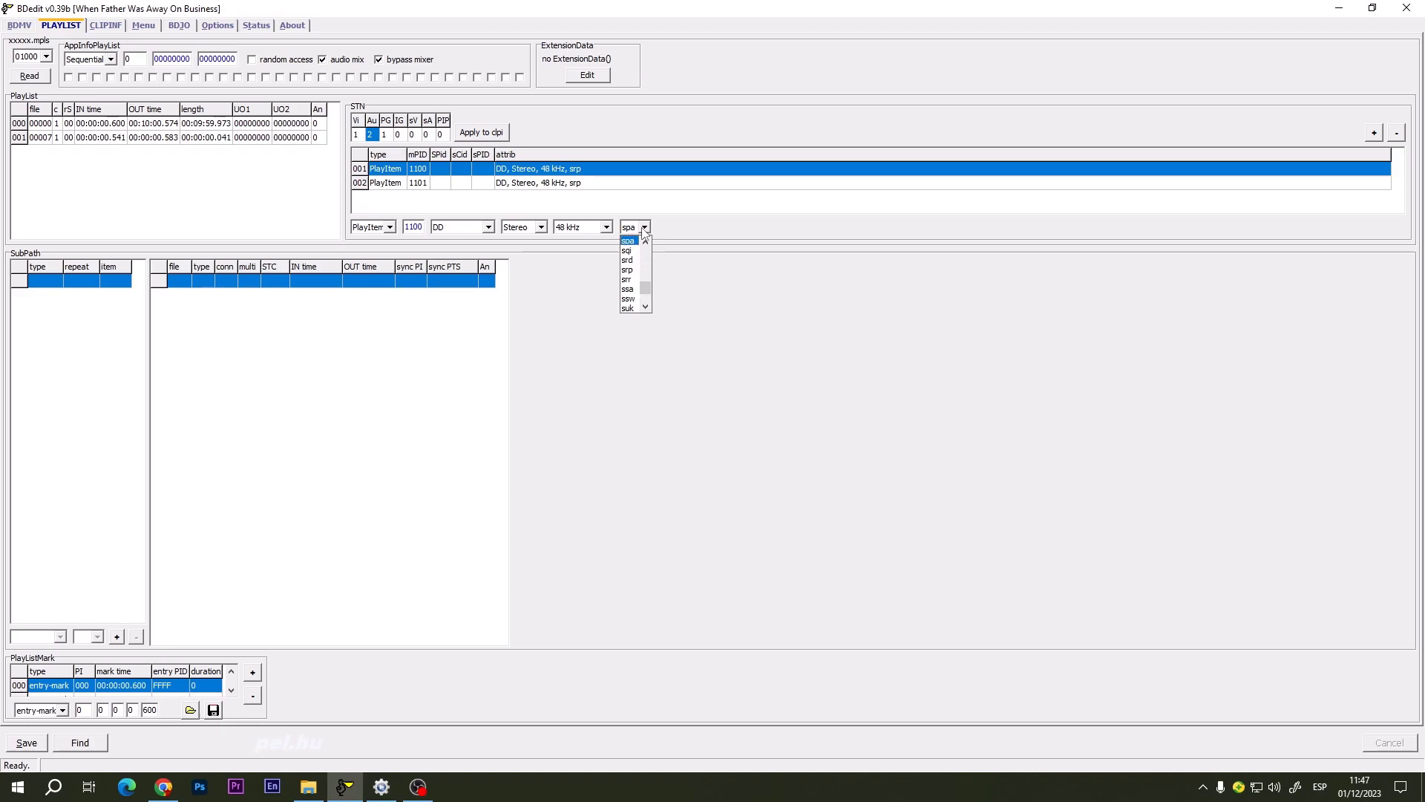
pyautogui.click(629, 241)
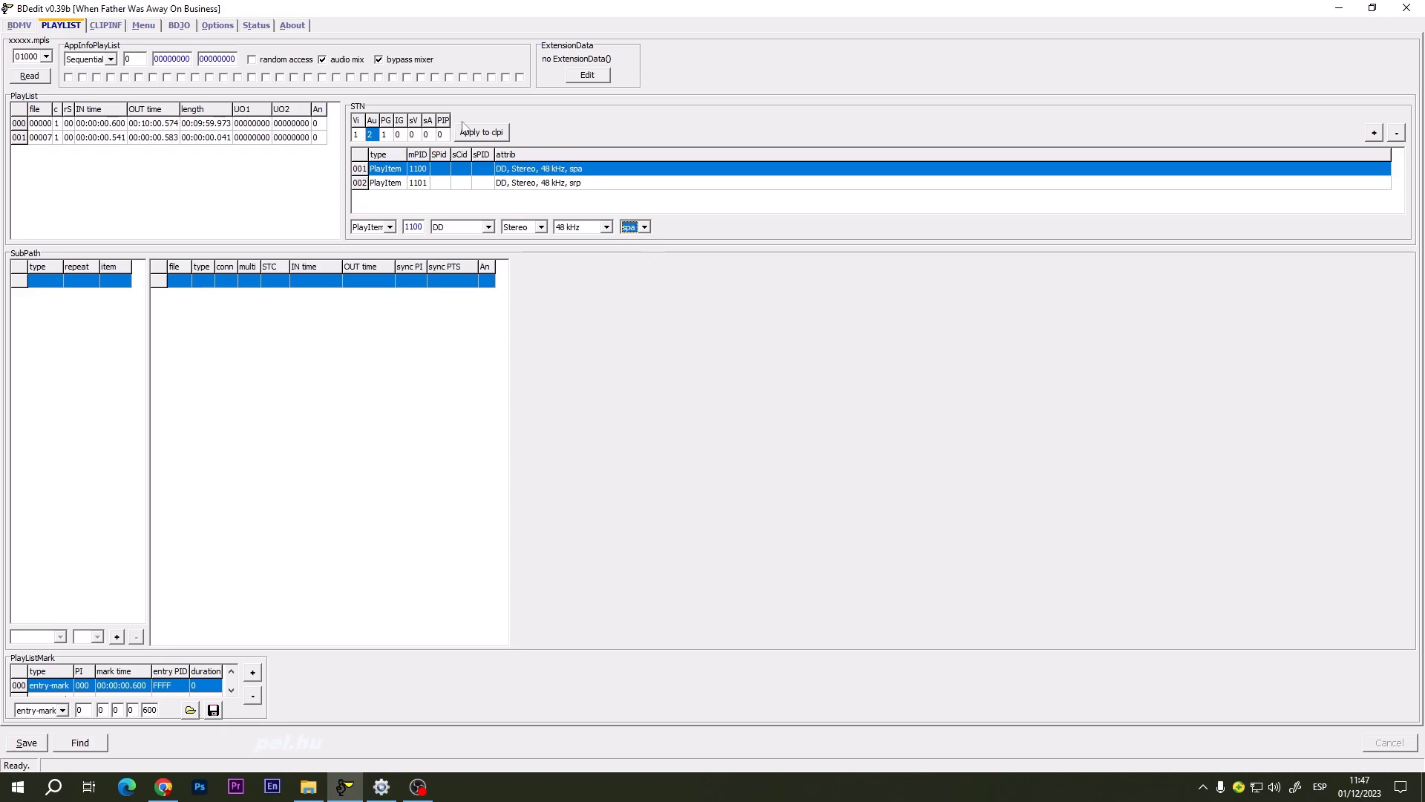
pyautogui.click(493, 134)
pyautogui.click(26, 743)
# Step: Remove the second audio stream (PID 1101) from playlist 01000, apply to the clpi and save
pyautogui.click(544, 185)
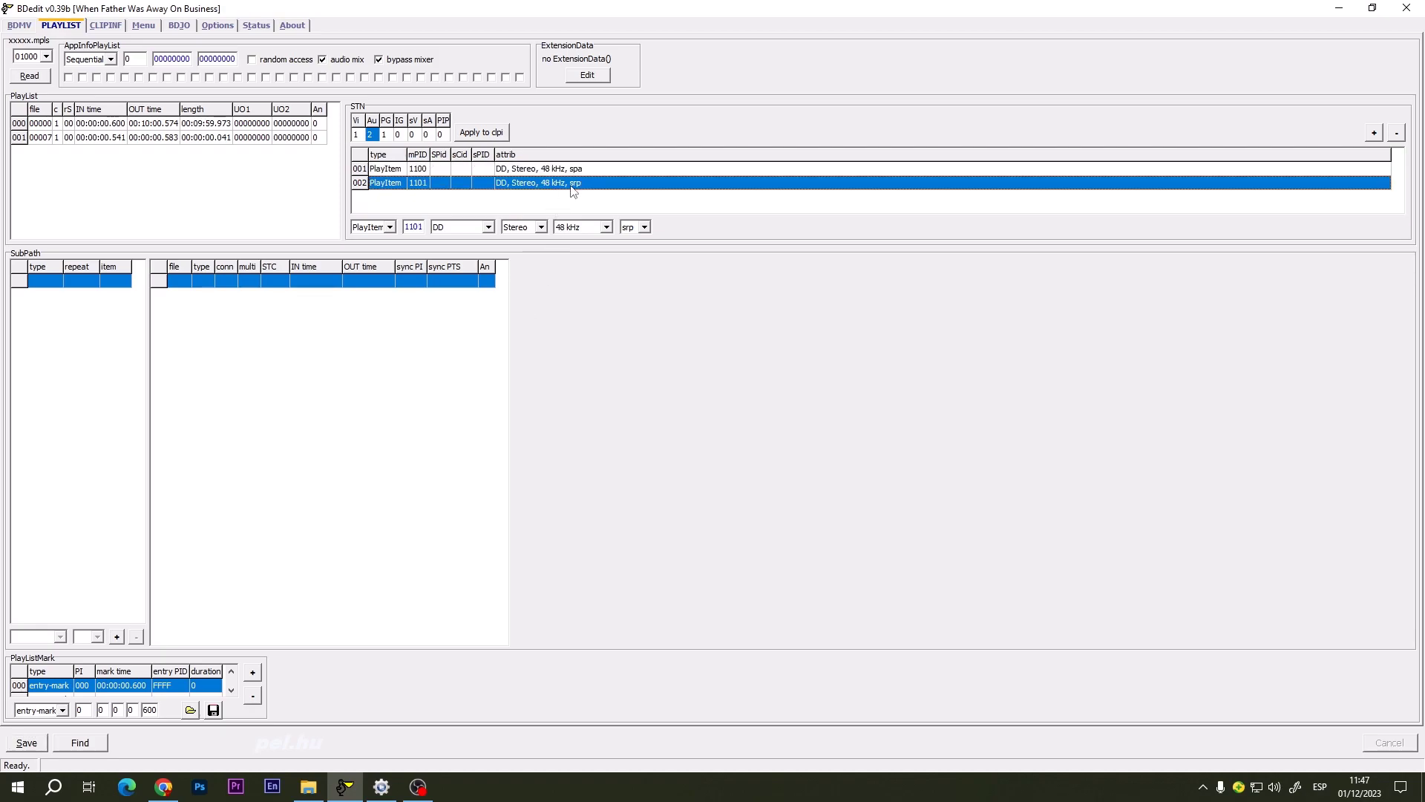
pyautogui.click(1397, 133)
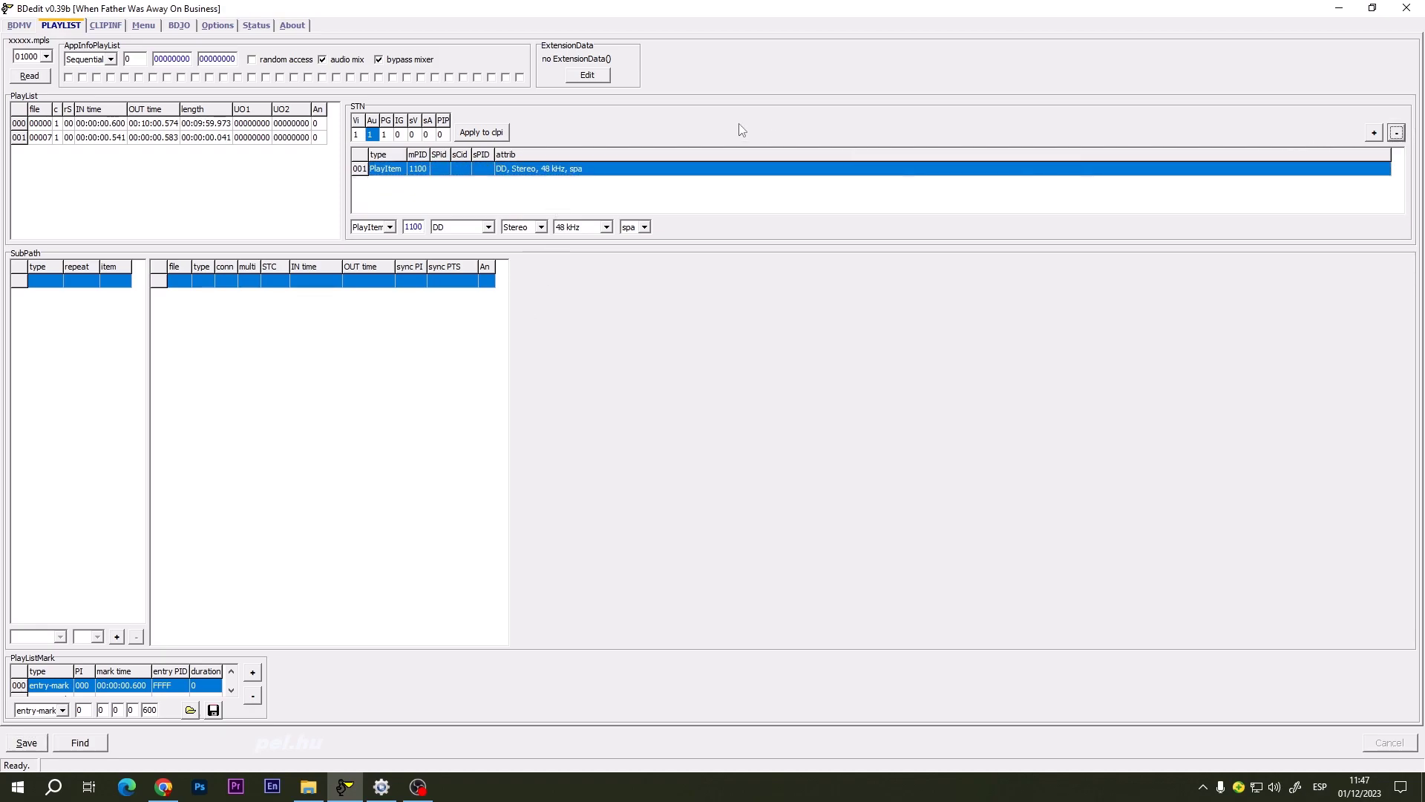
pyautogui.click(481, 136)
pyautogui.click(34, 745)
# Step: Remove the PG subtitle stream from playlist 01000, apply to the clpi and save
pyautogui.click(384, 135)
pyautogui.click(1397, 134)
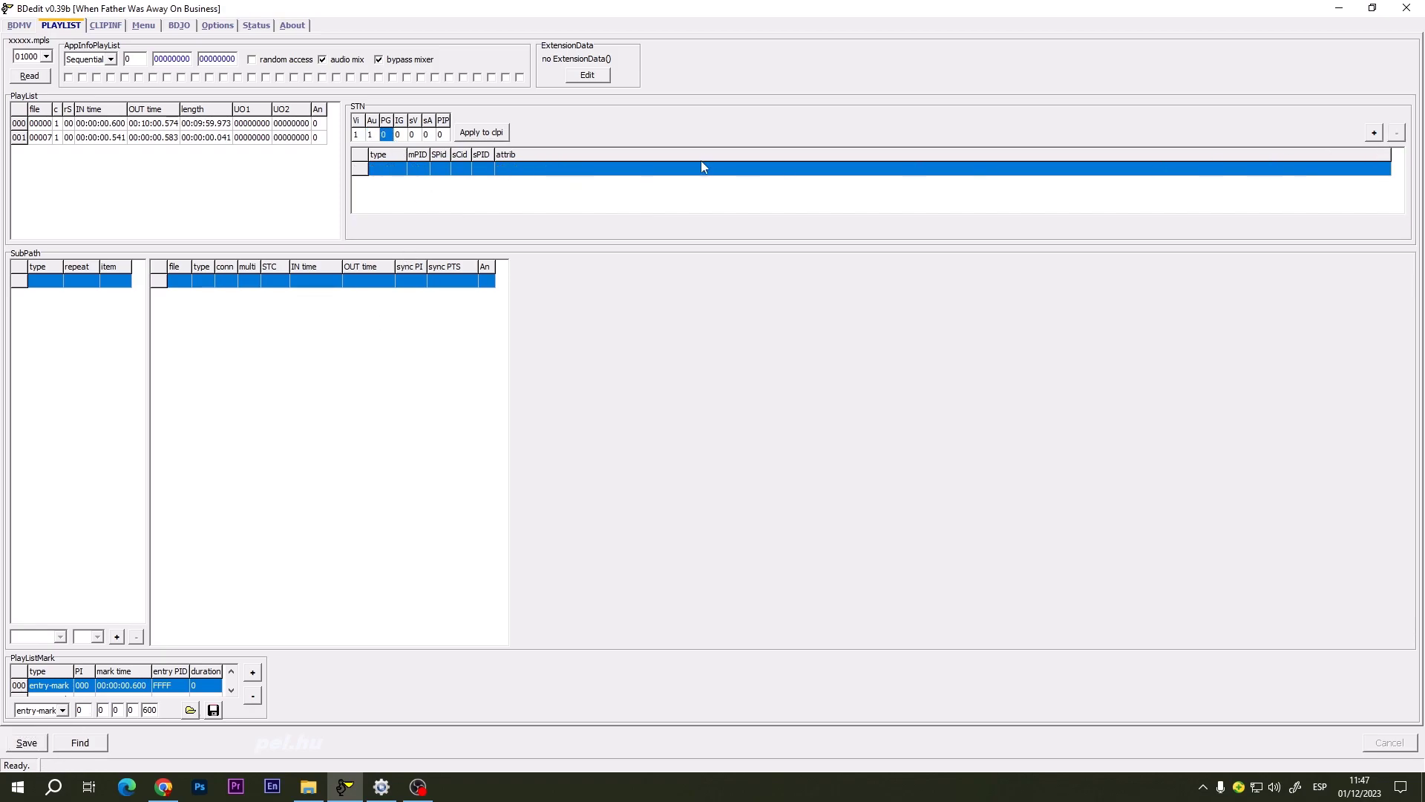
pyautogui.click(491, 133)
pyautogui.click(26, 743)
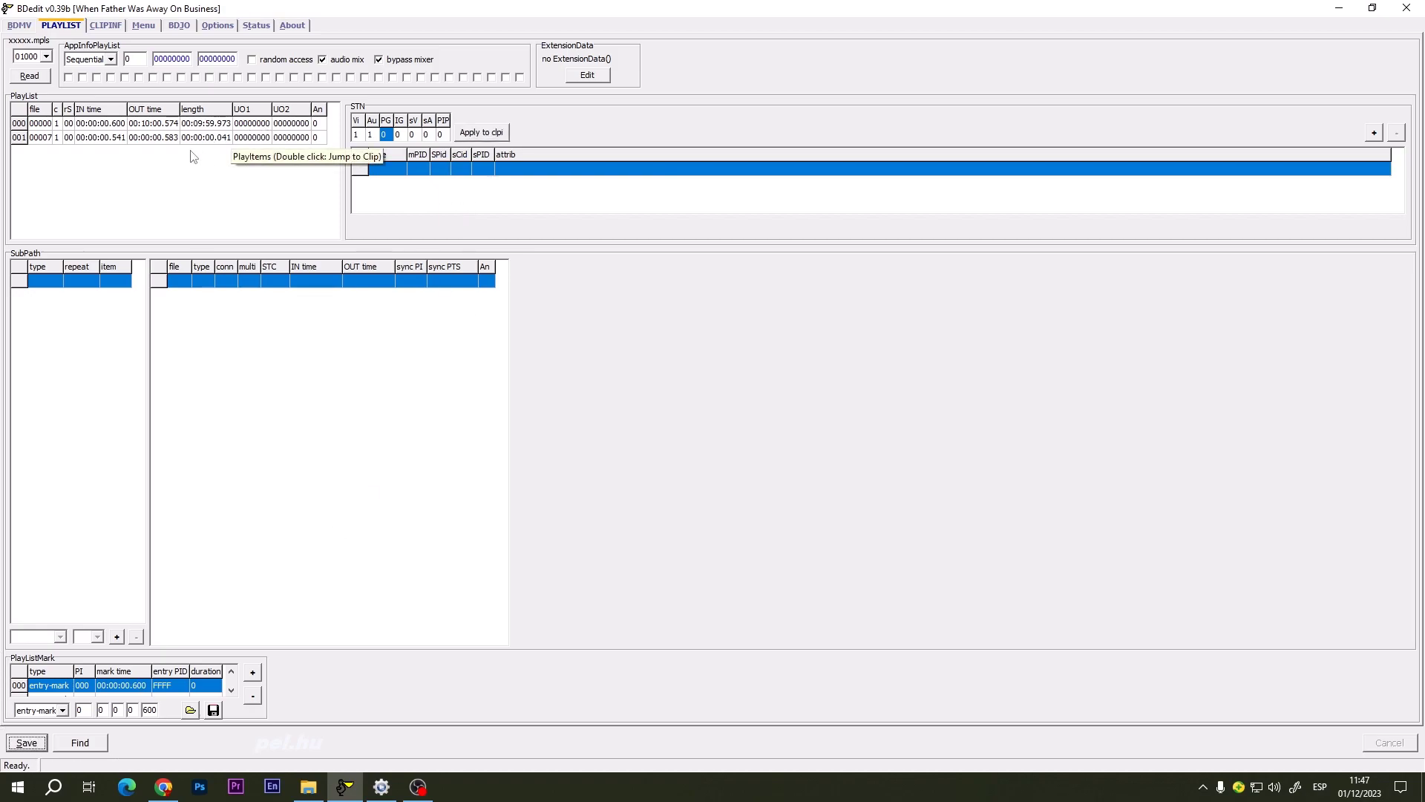
# Step: Go through playlists 01001 to 01008 and examine which clips and stream attributes each one uses
pyautogui.click(46, 58)
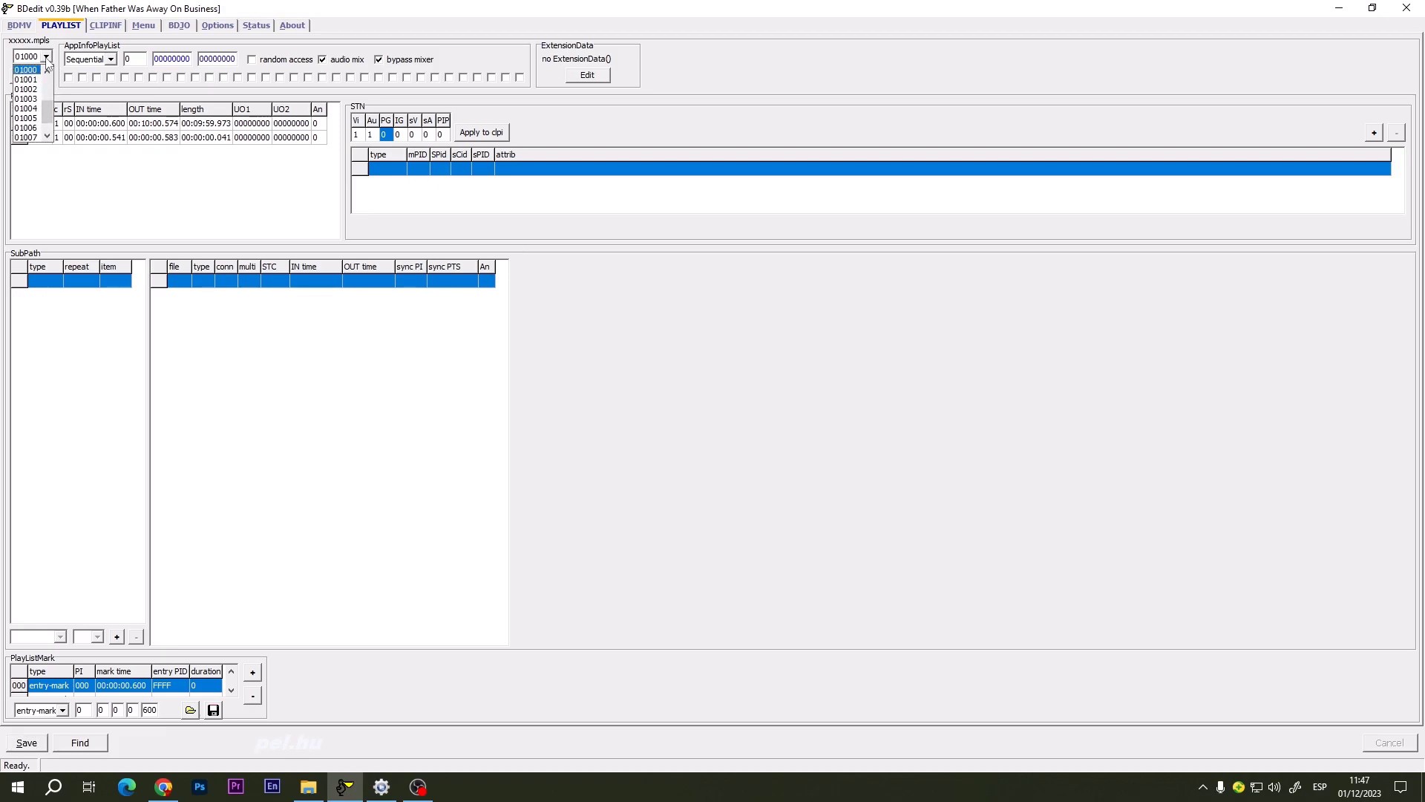
pyautogui.press('Down')
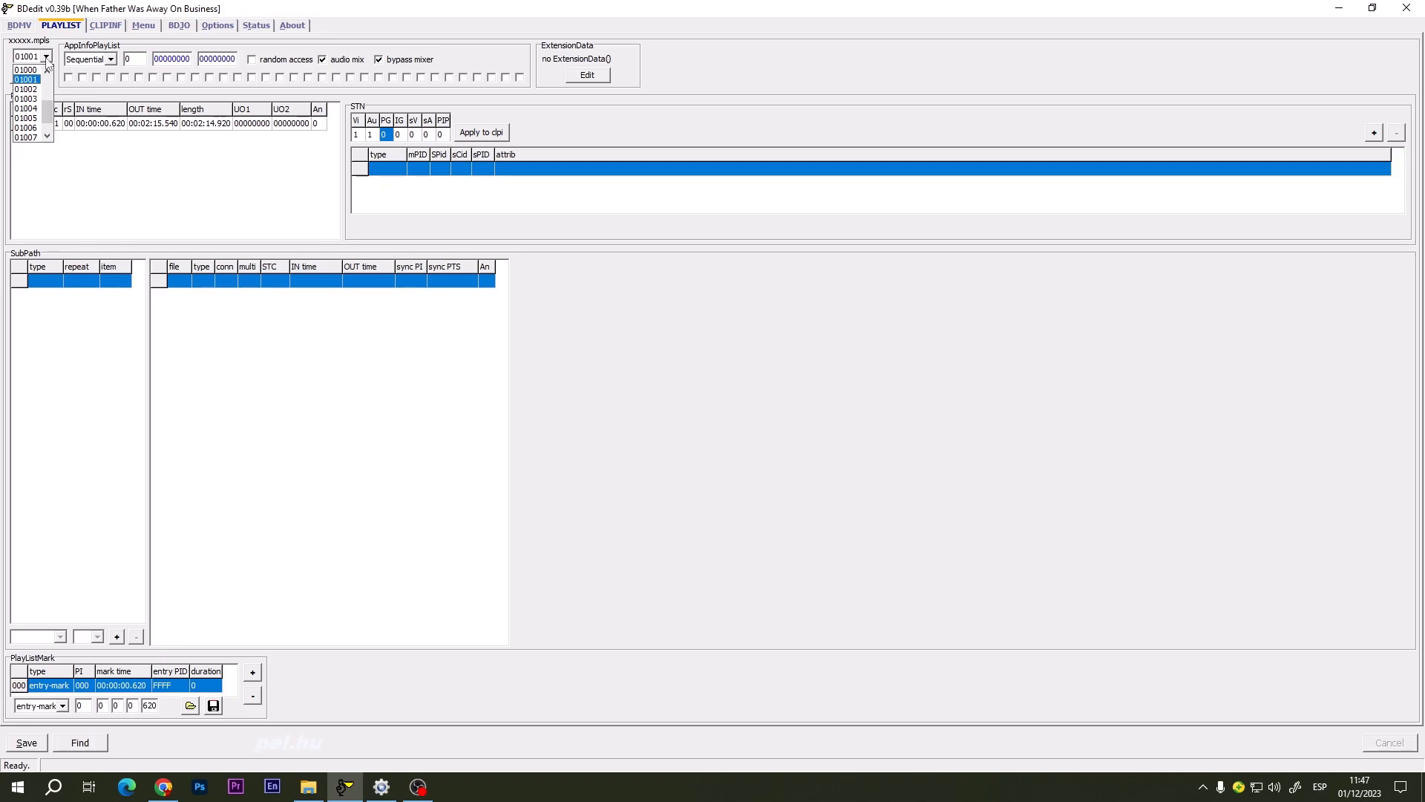
pyautogui.click(36, 79)
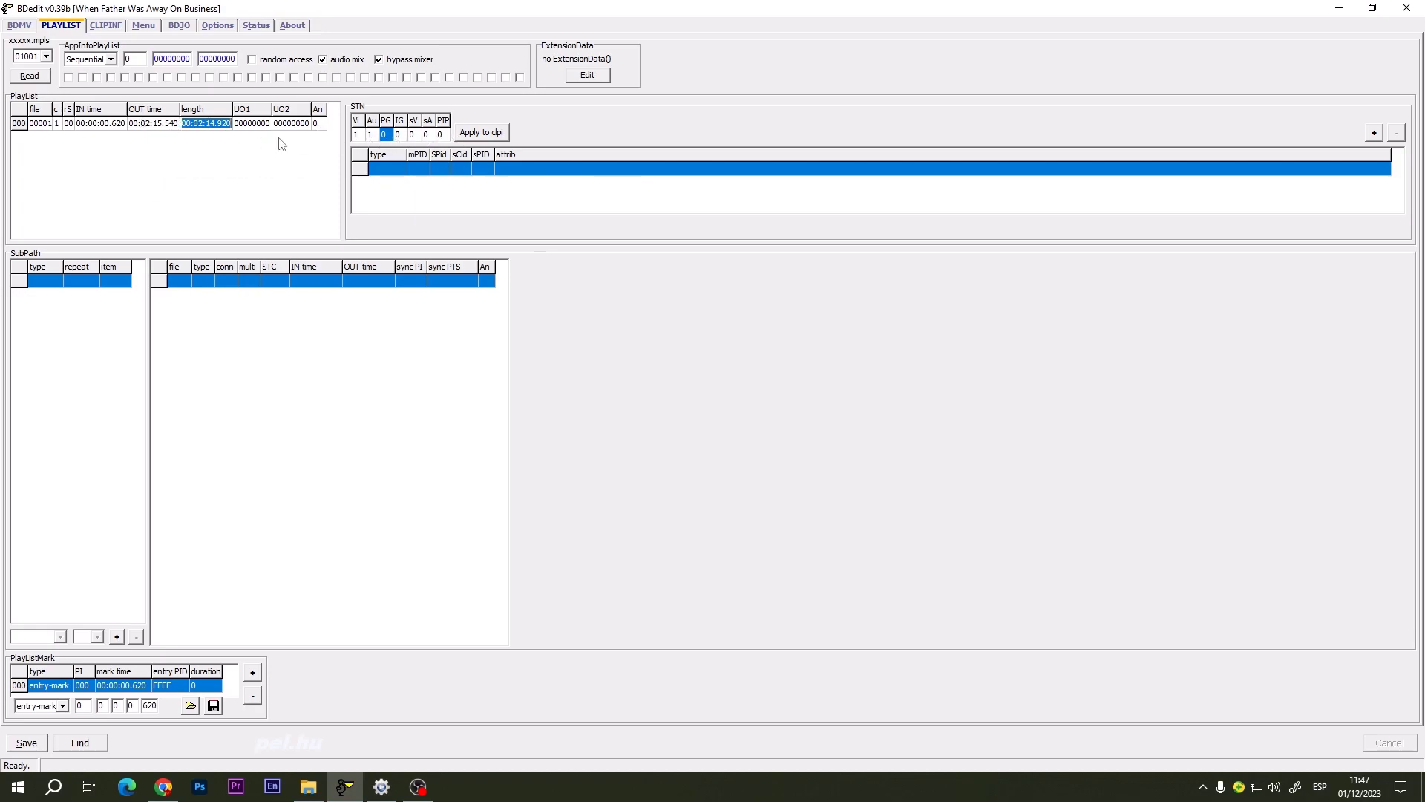
pyautogui.click(356, 135)
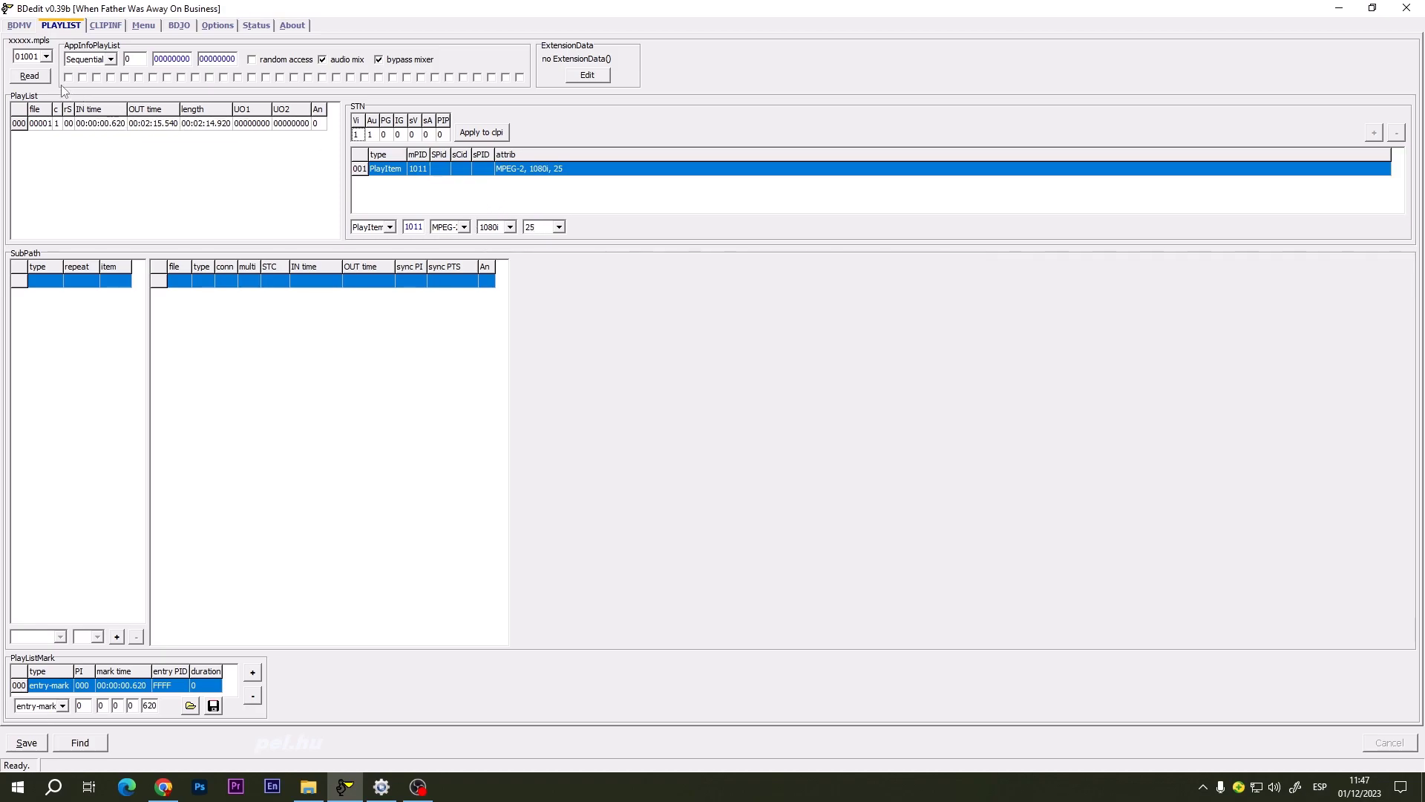
pyautogui.click(47, 57)
pyautogui.click(46, 58)
pyautogui.scroll(-1, 33, 59)
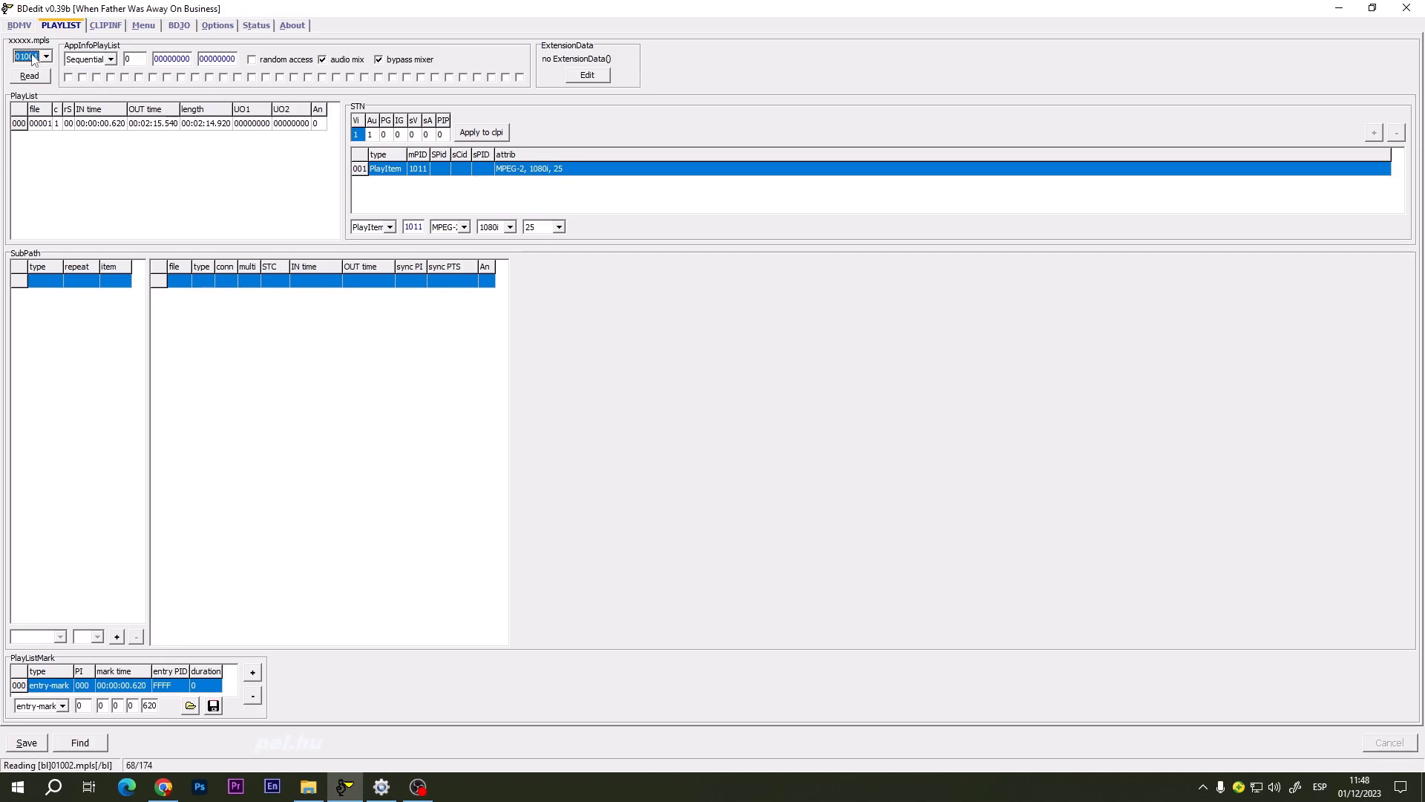
pyautogui.scroll(-1, 34, 60)
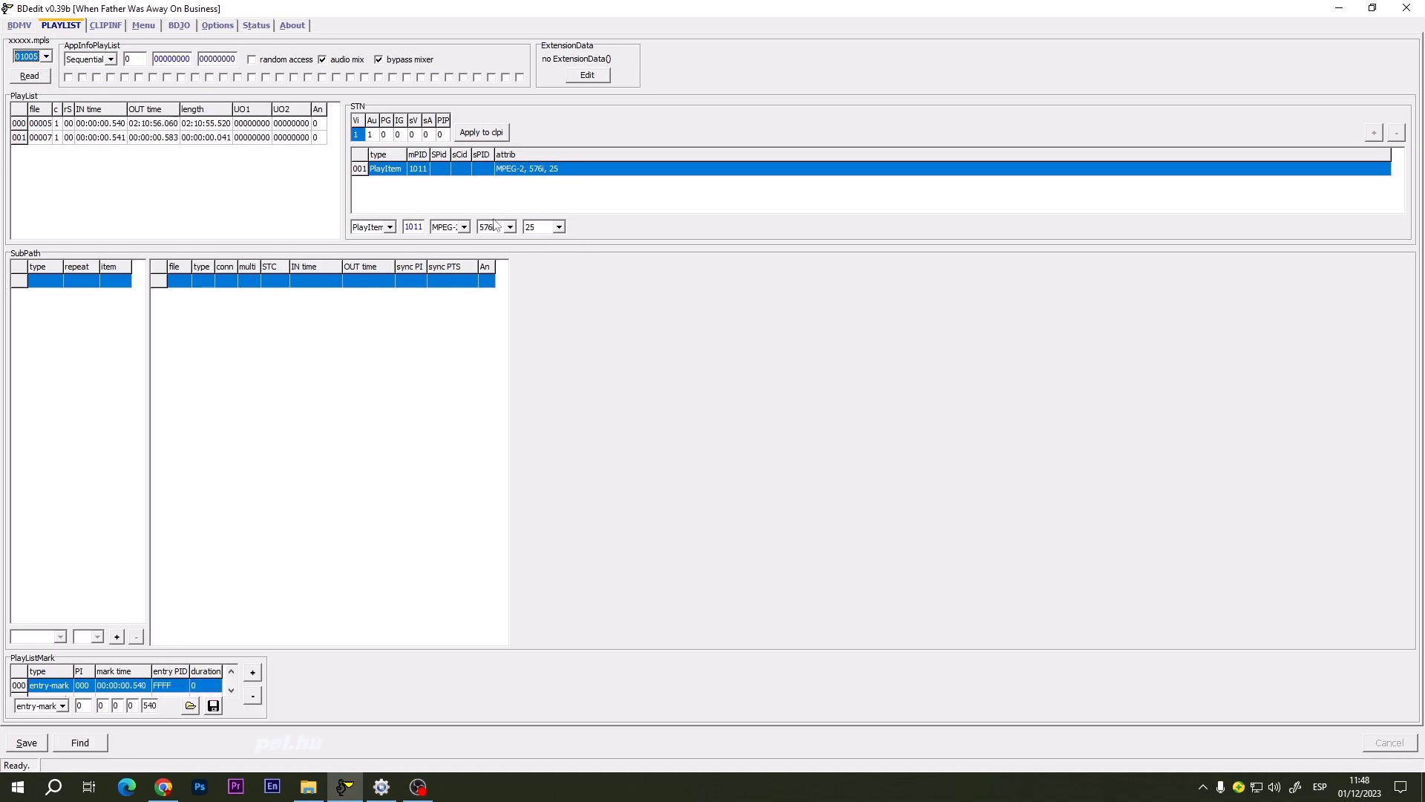
pyautogui.scroll(-1, 46, 57)
pyautogui.click(150, 212)
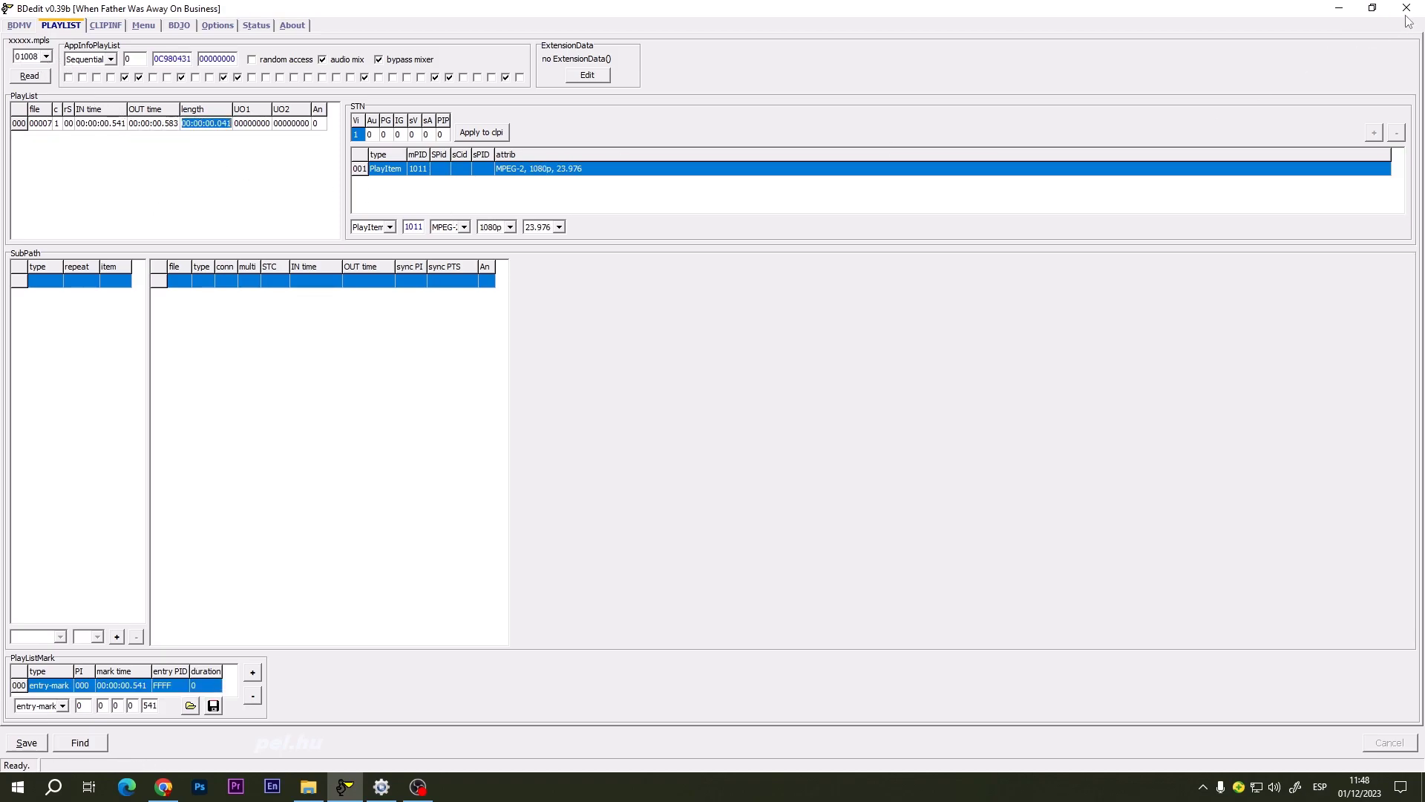
# Step: Switch to File Explorer and delete 00000.mpls.backup and 01000.mpls.backup from the disc's BDMV PLAYLIST folder
pyautogui.click(1331, 6)
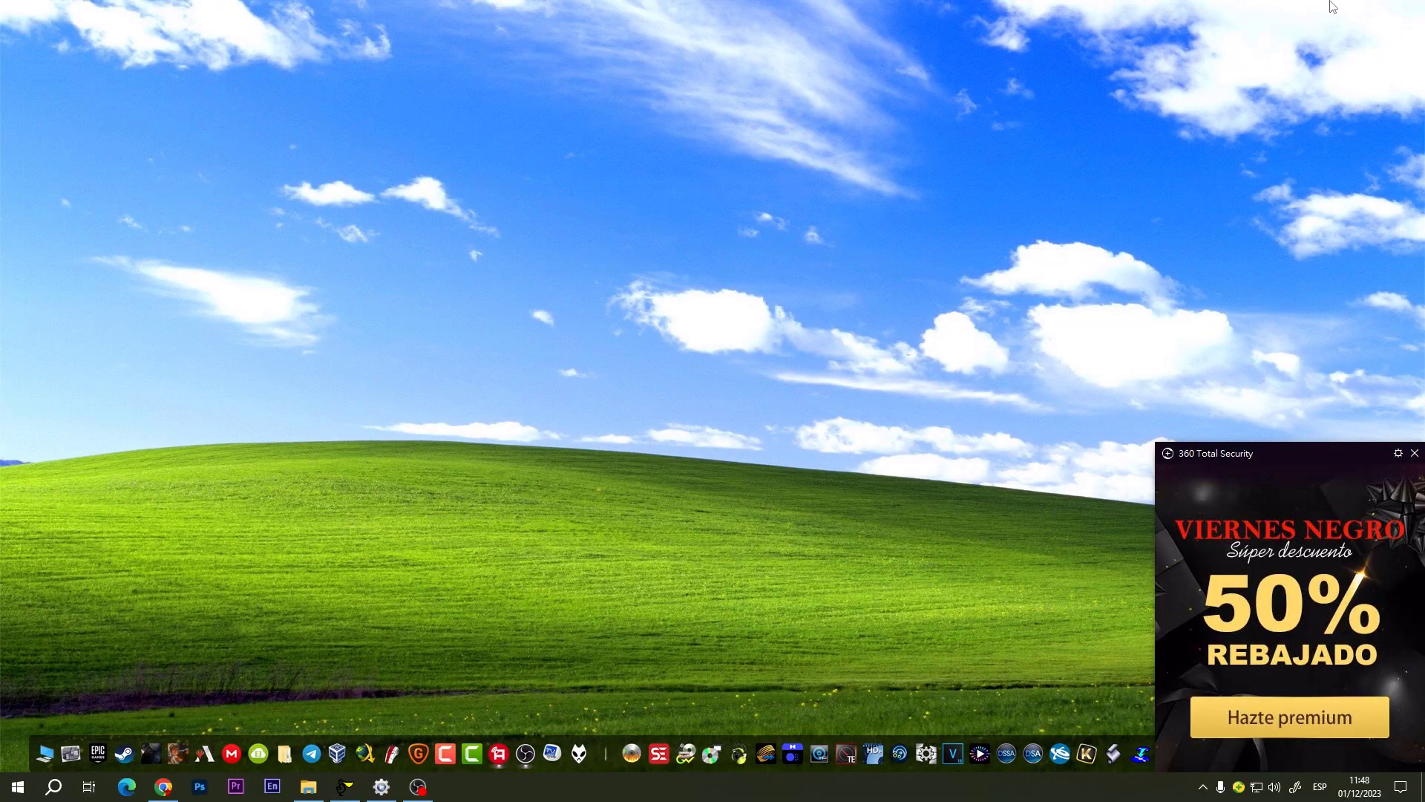
pyautogui.click(1415, 453)
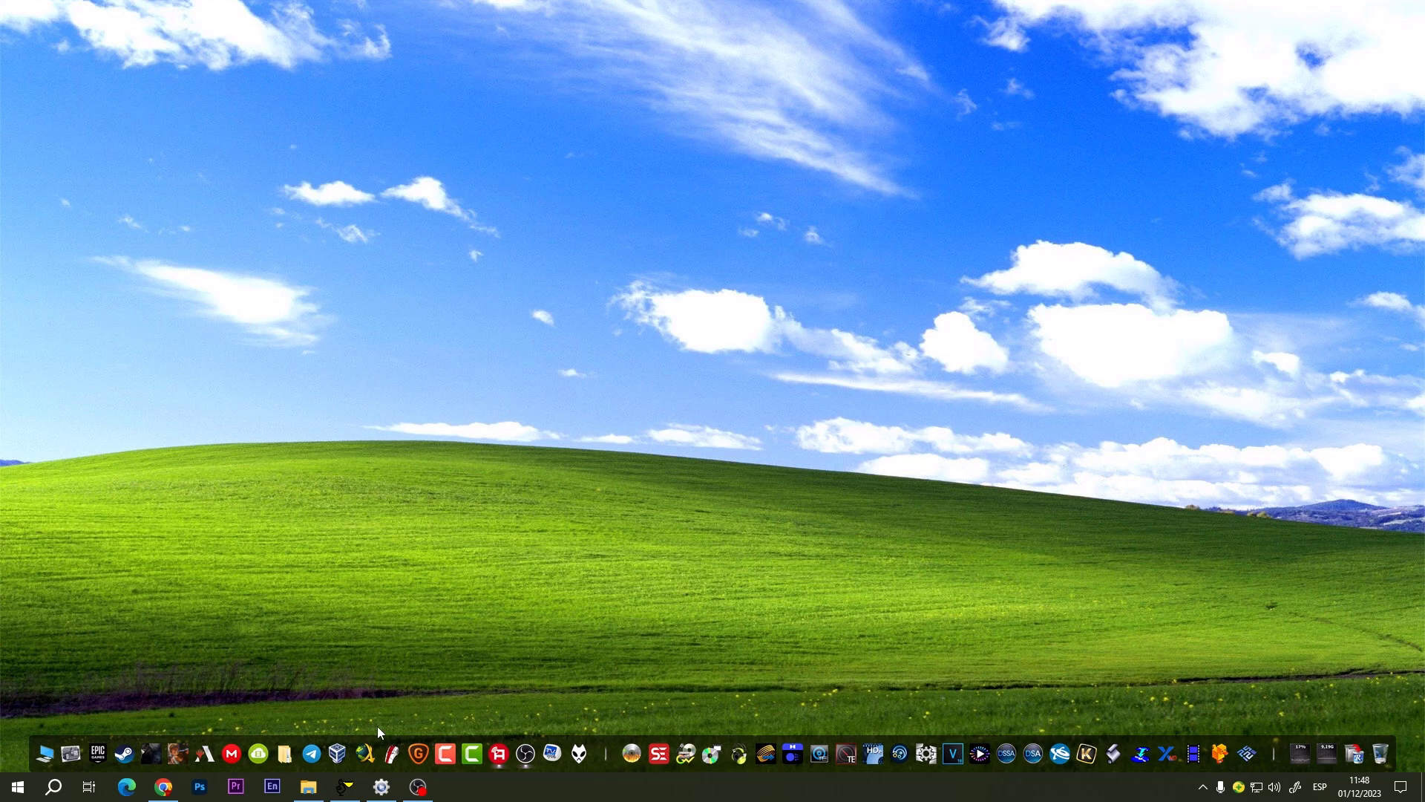
pyautogui.moveTo(408, 796)
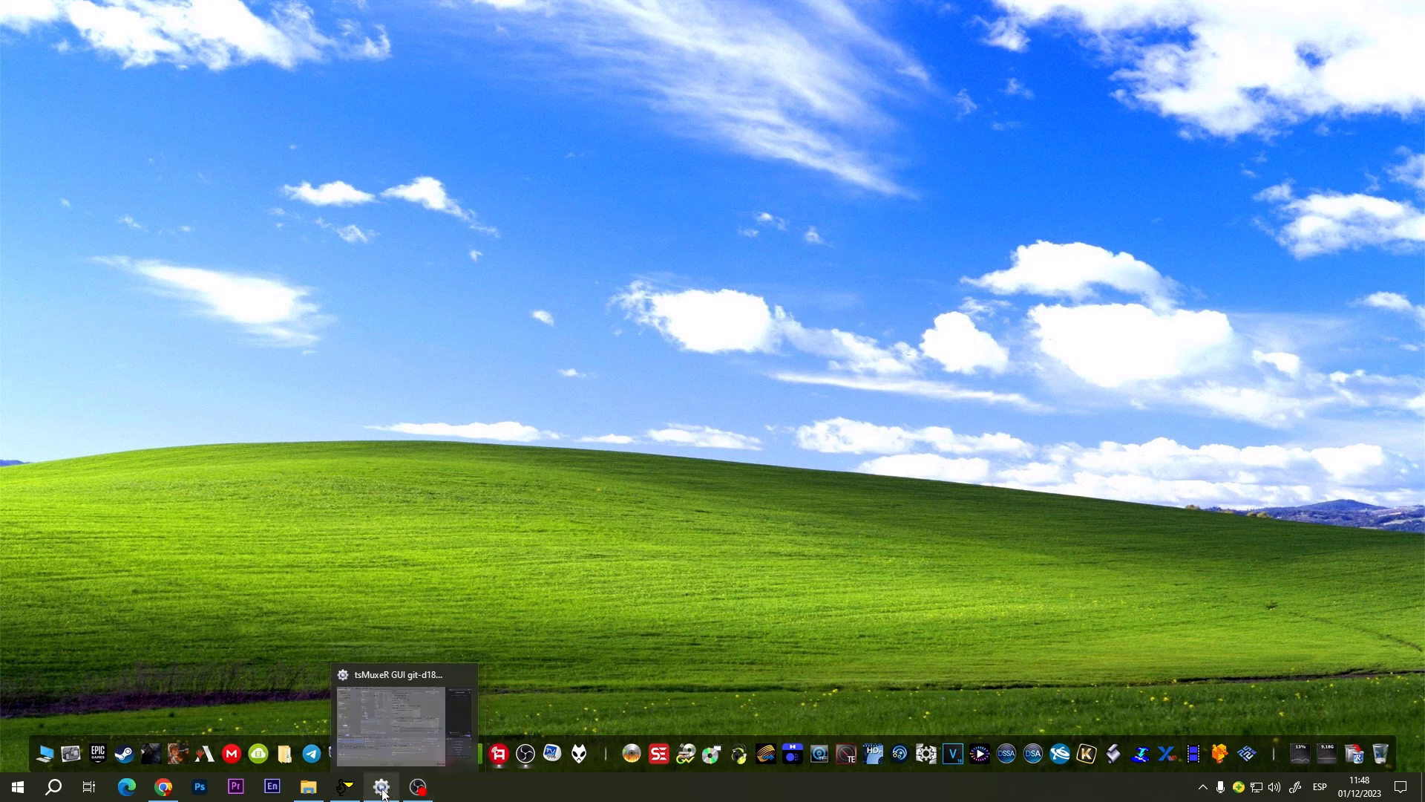
pyautogui.click(312, 791)
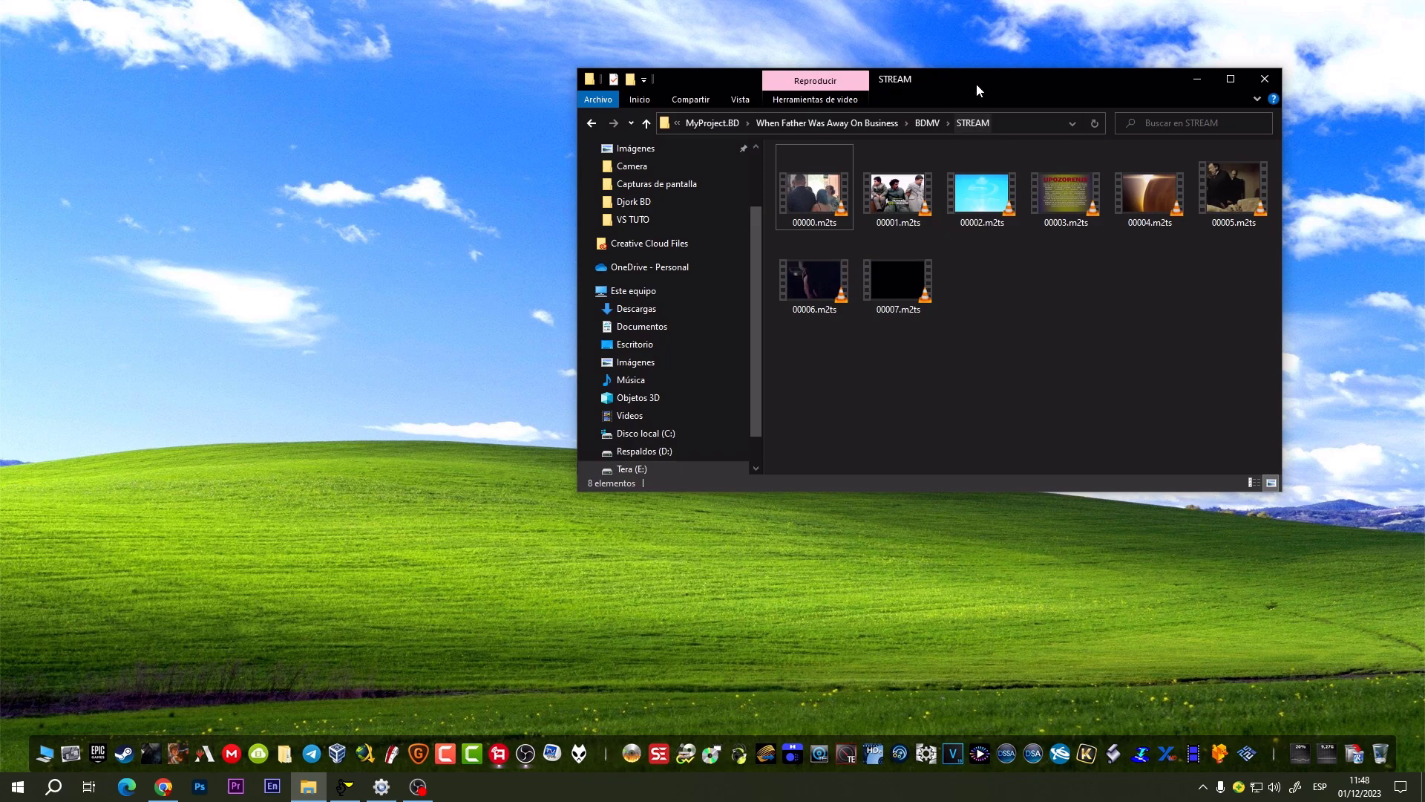
pyautogui.moveTo(977, 84); pyautogui.dragTo(657, 77)
pyautogui.click(327, 117)
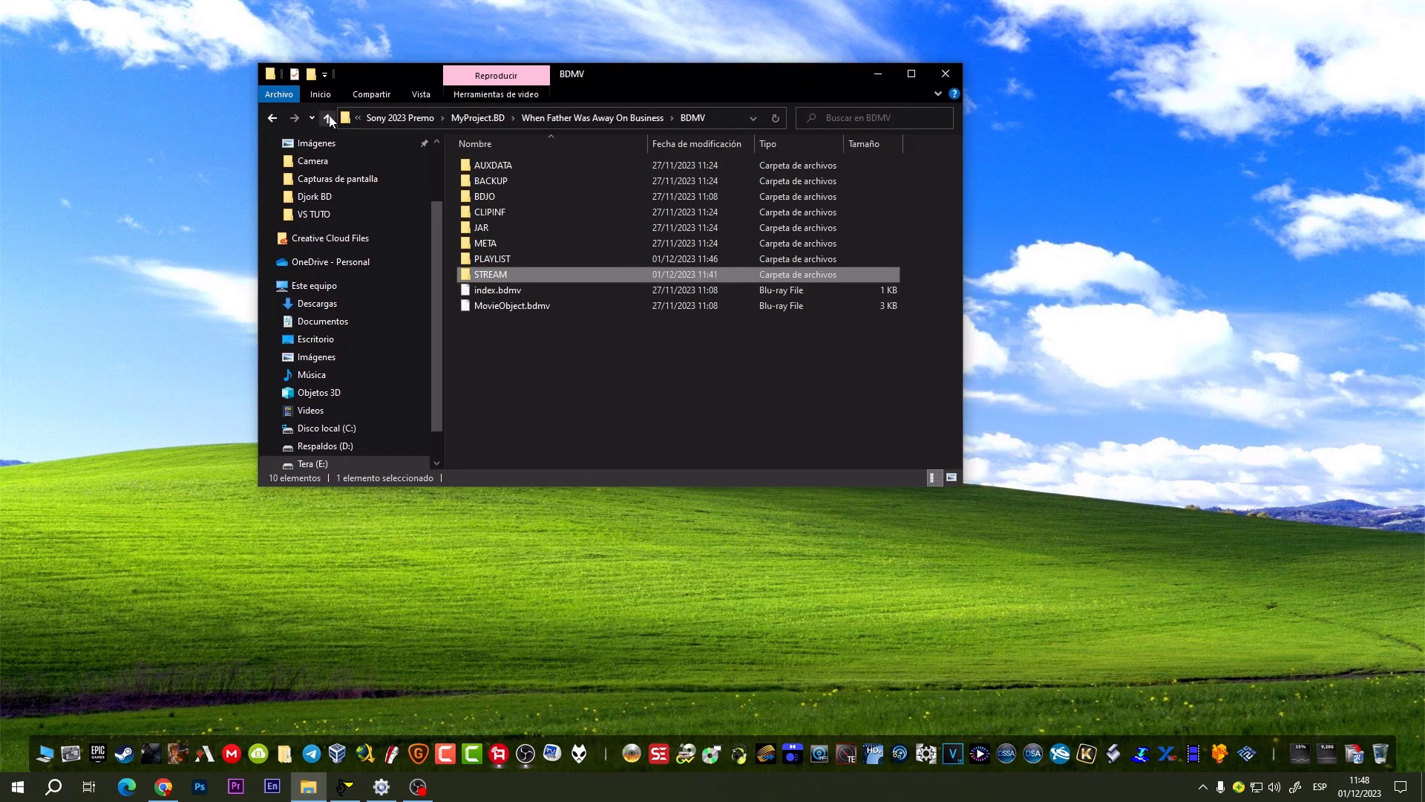
pyautogui.click(517, 214)
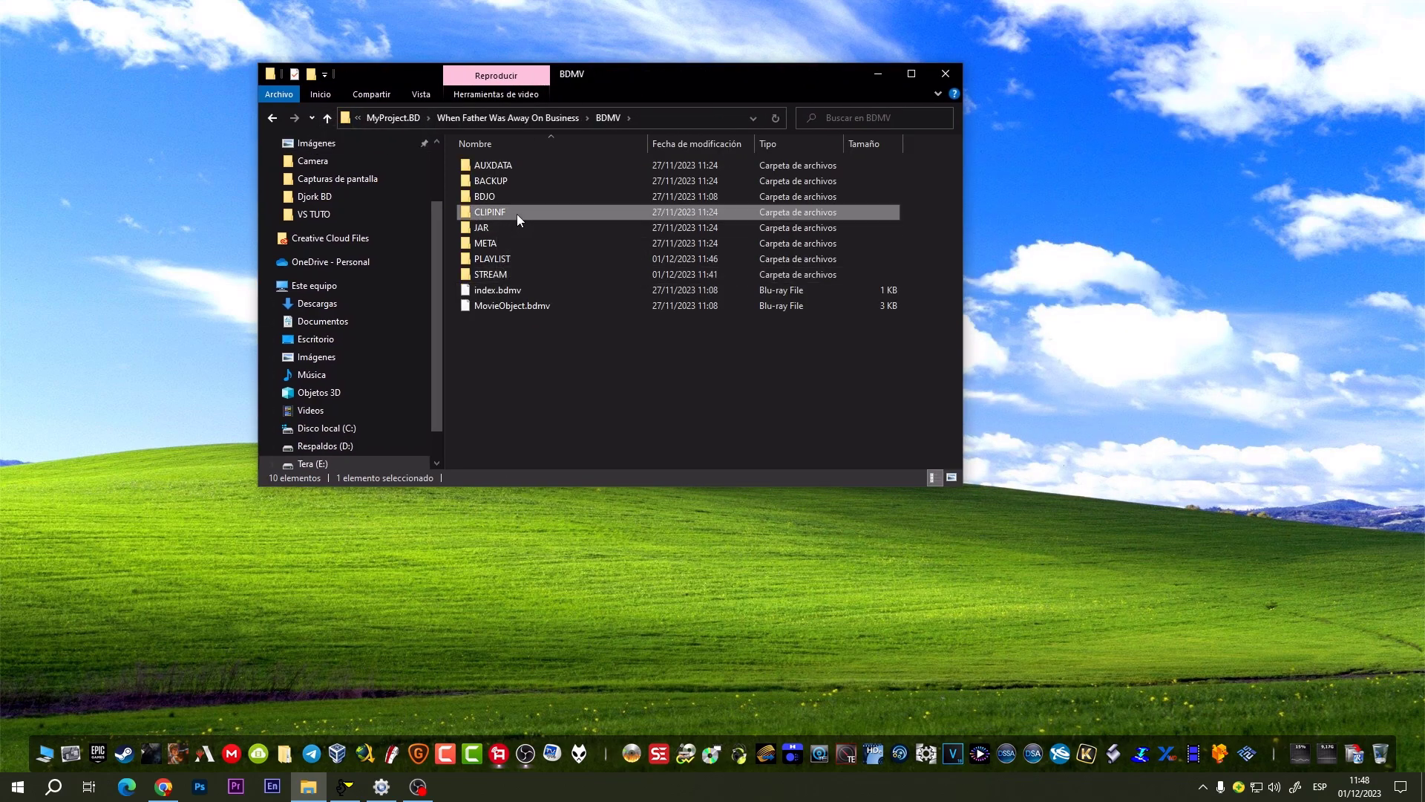
pyautogui.doubleClick(509, 259)
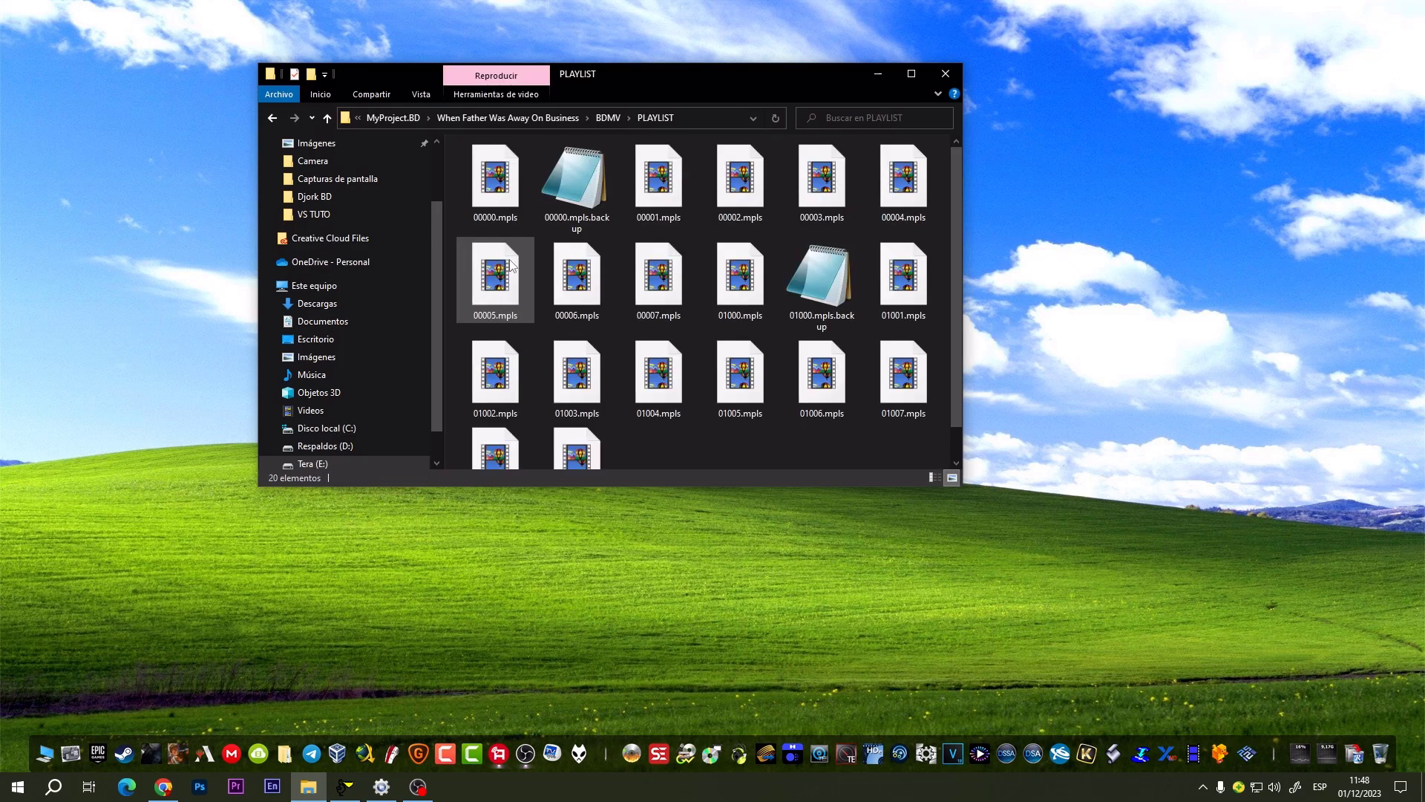
pyautogui.click(583, 184)
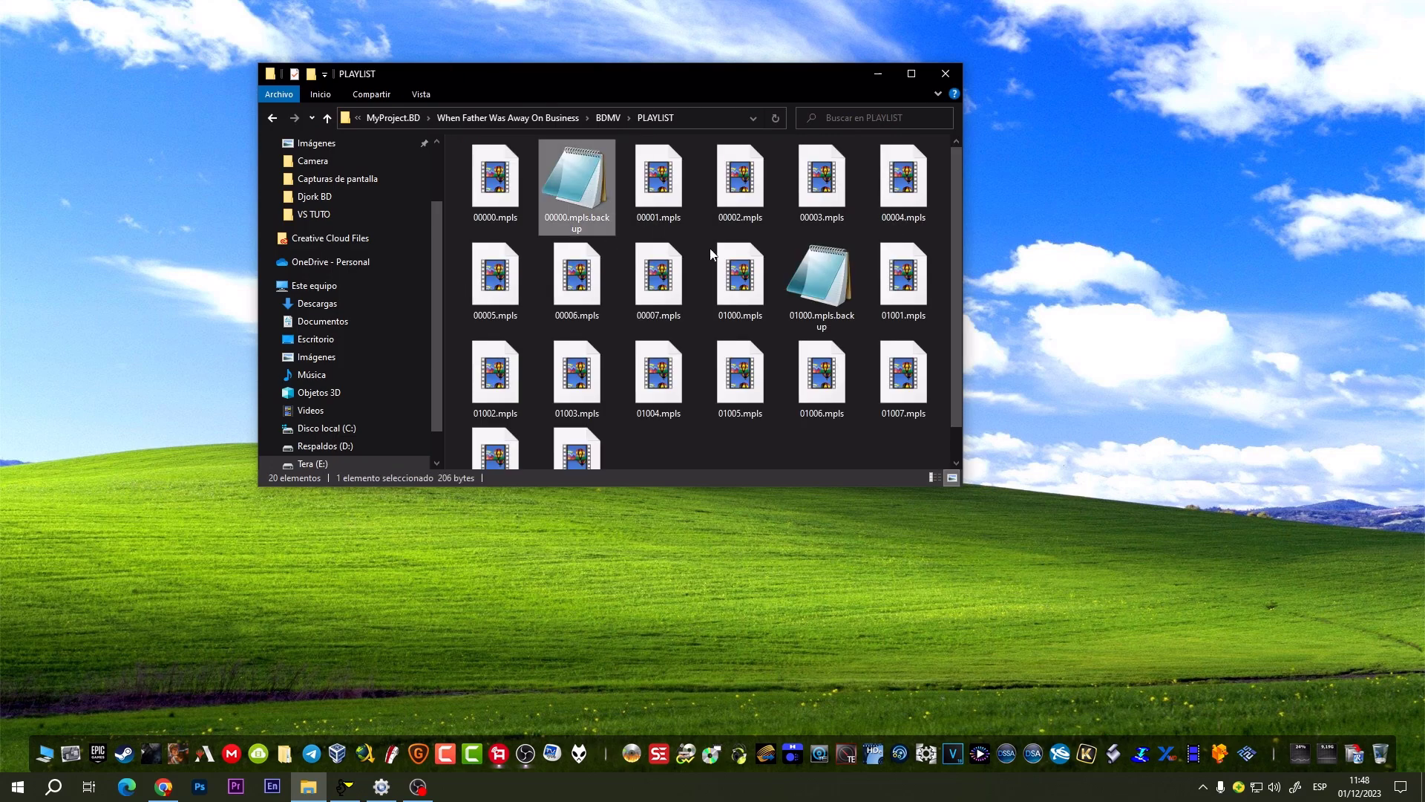
pyautogui.keyDown('ctrl'); pyautogui.click(823, 273); pyautogui.keyUp('ctrl')
pyautogui.rightClick(820, 267)
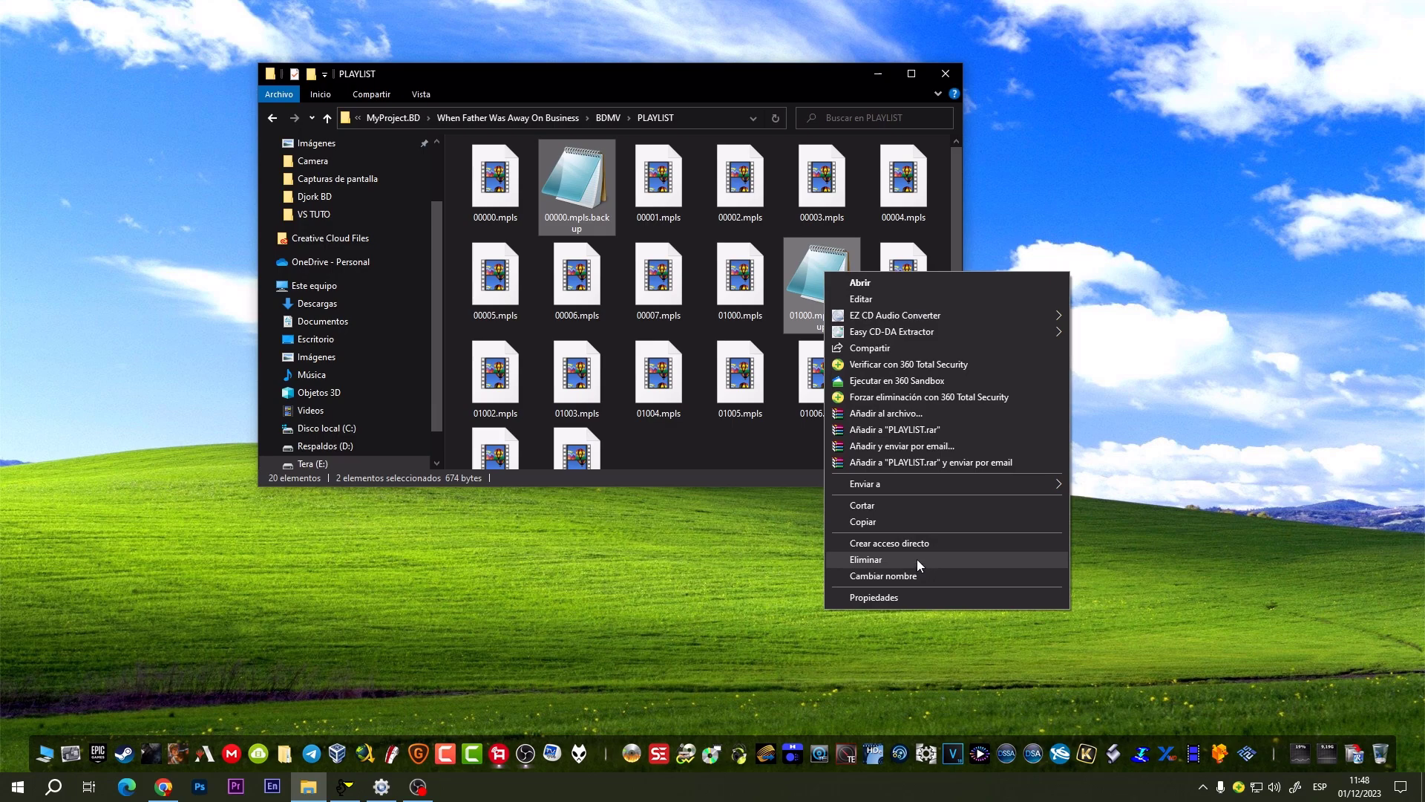
pyautogui.click(915, 559)
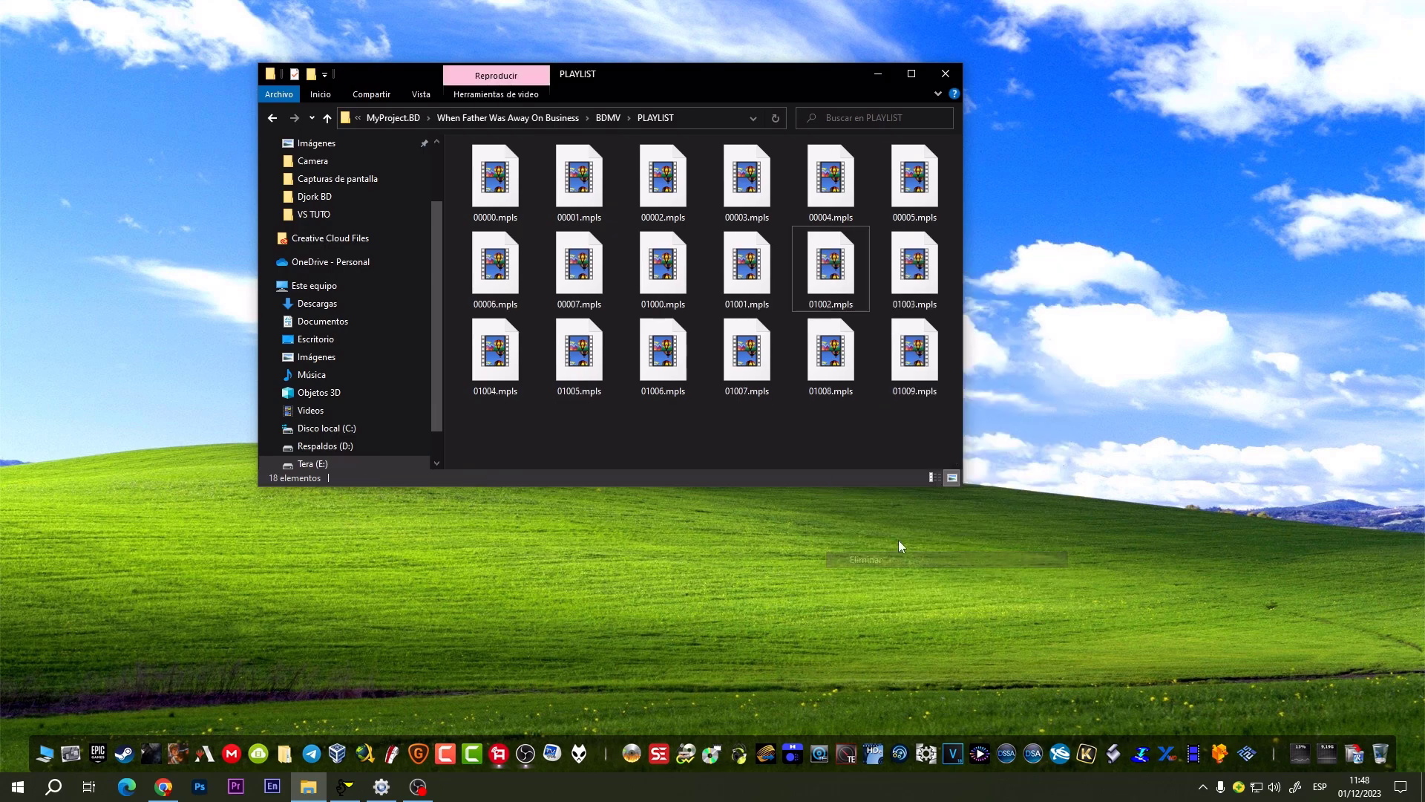
# Step: Check the disc's CLIPINF folder for leftover backup files and return to BDMV
pyautogui.click(325, 119)
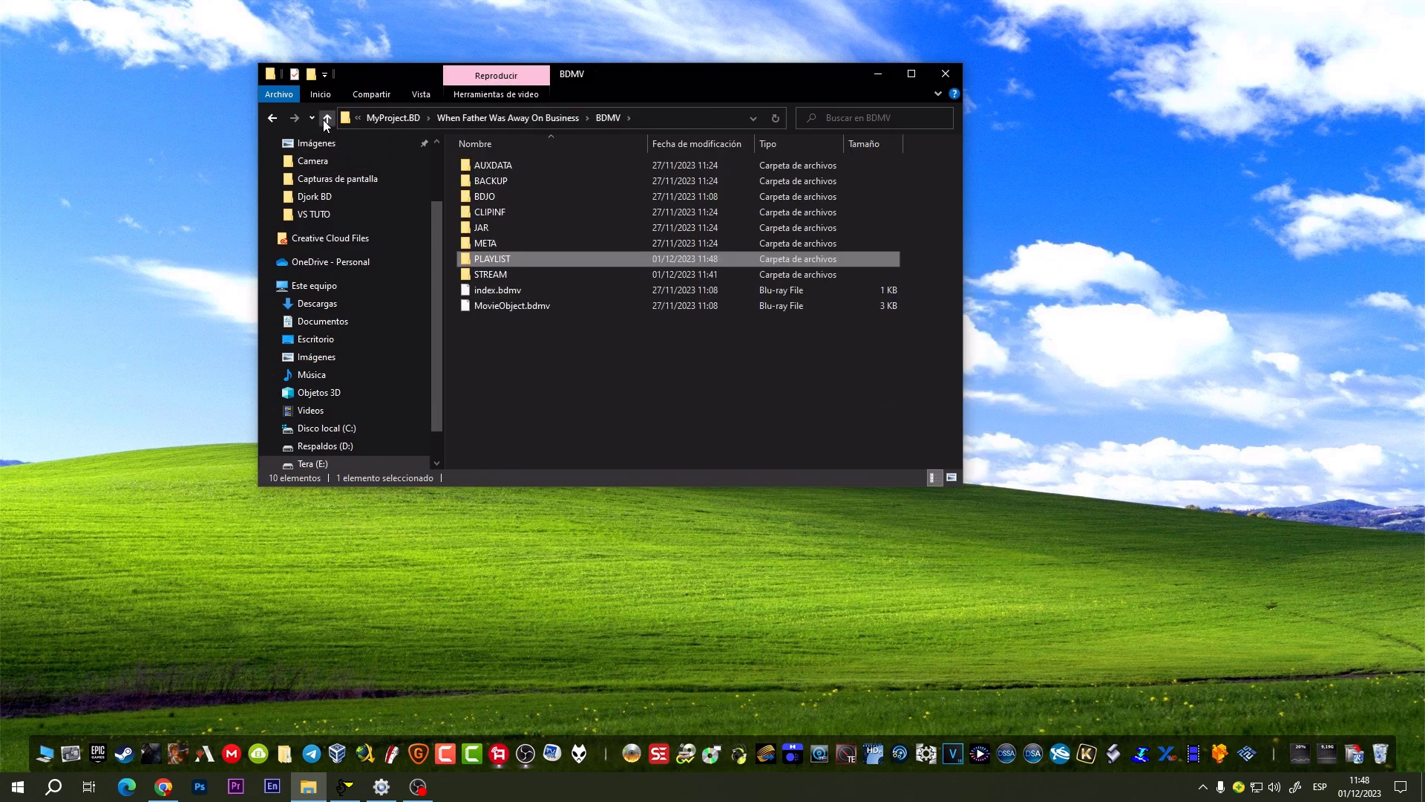
pyautogui.doubleClick(531, 216)
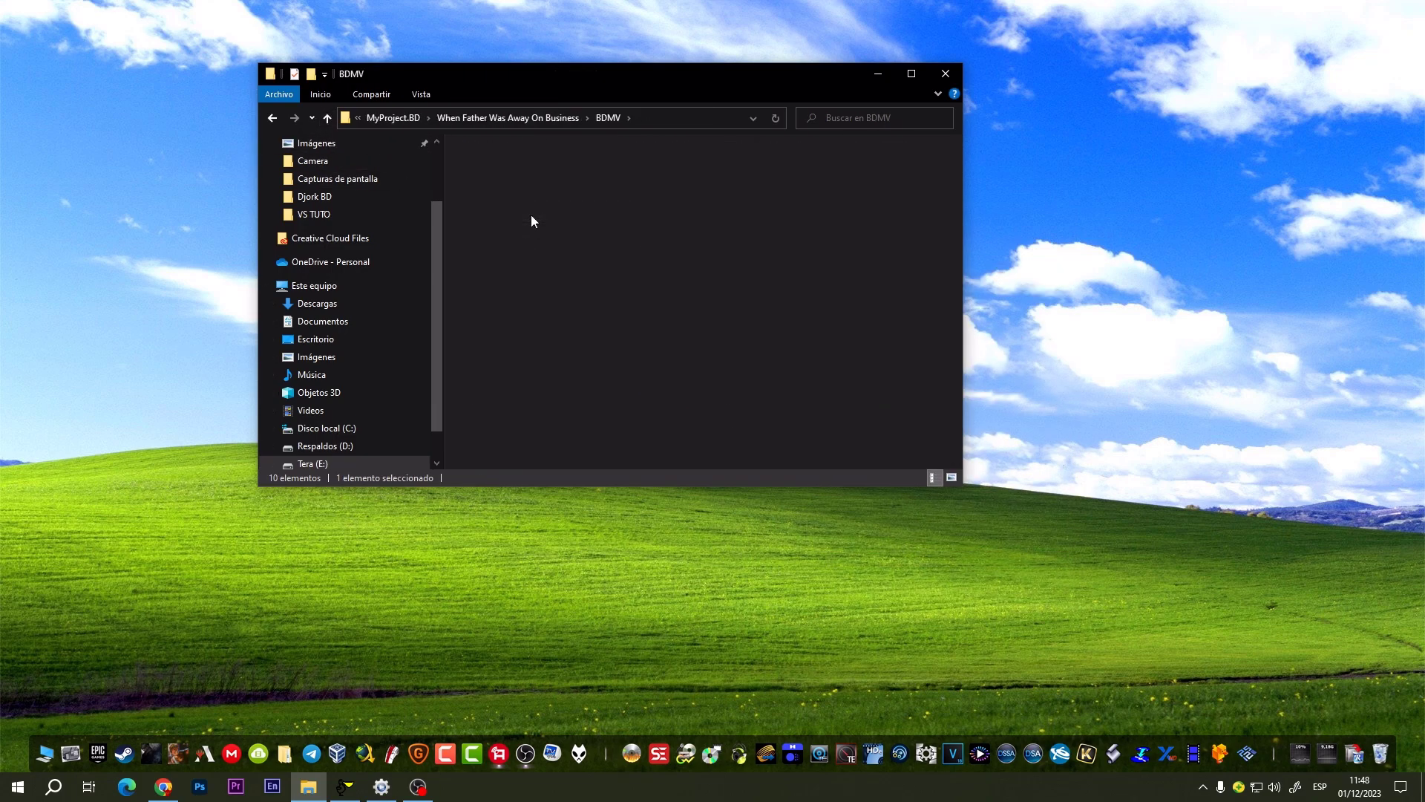
pyautogui.click(327, 118)
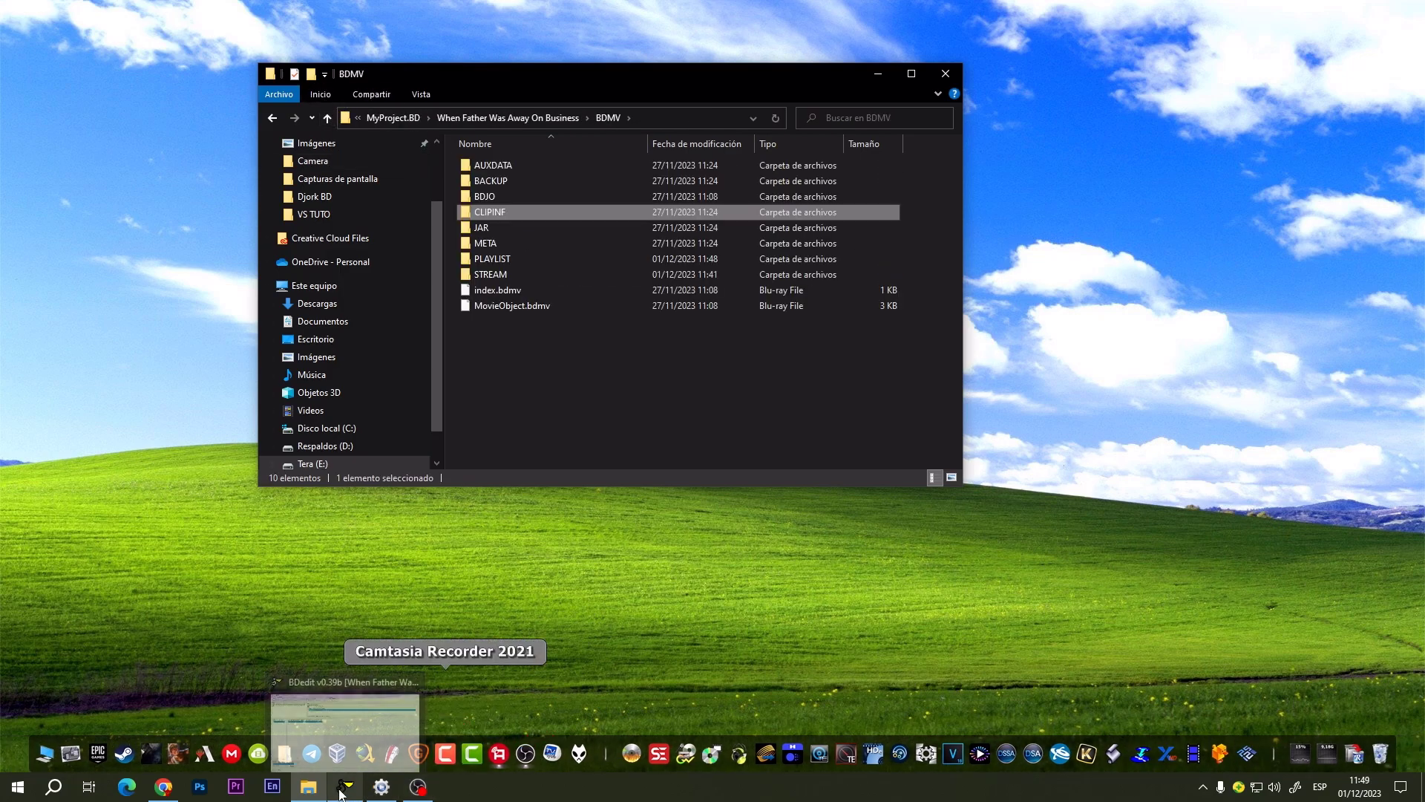
# Step: Launch PowerDVD and load the When Father Was Away On Business folder from MyProject.BD into it for playback
pyautogui.click(330, 119)
pyautogui.click(329, 118)
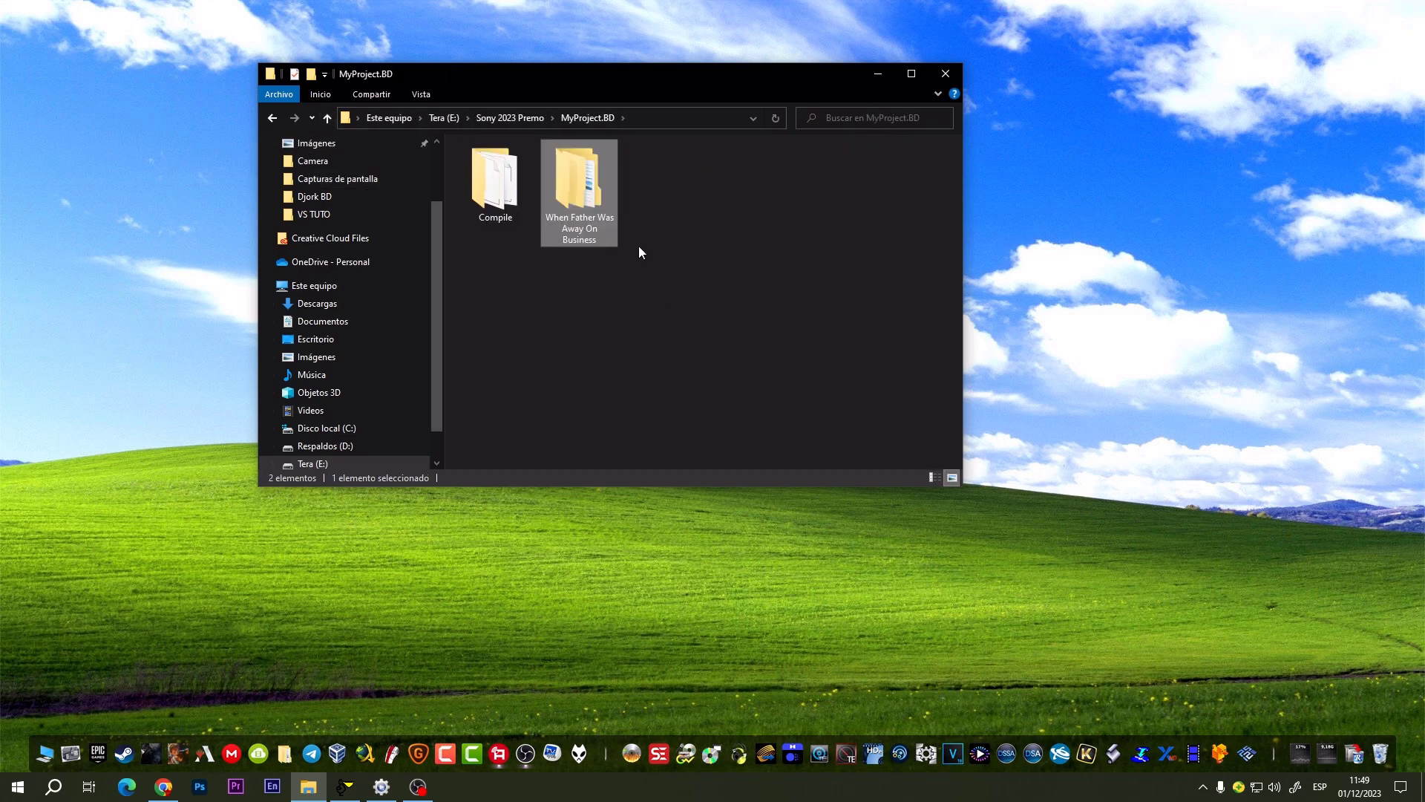
pyautogui.rightClick(577, 190)
pyautogui.click(976, 742)
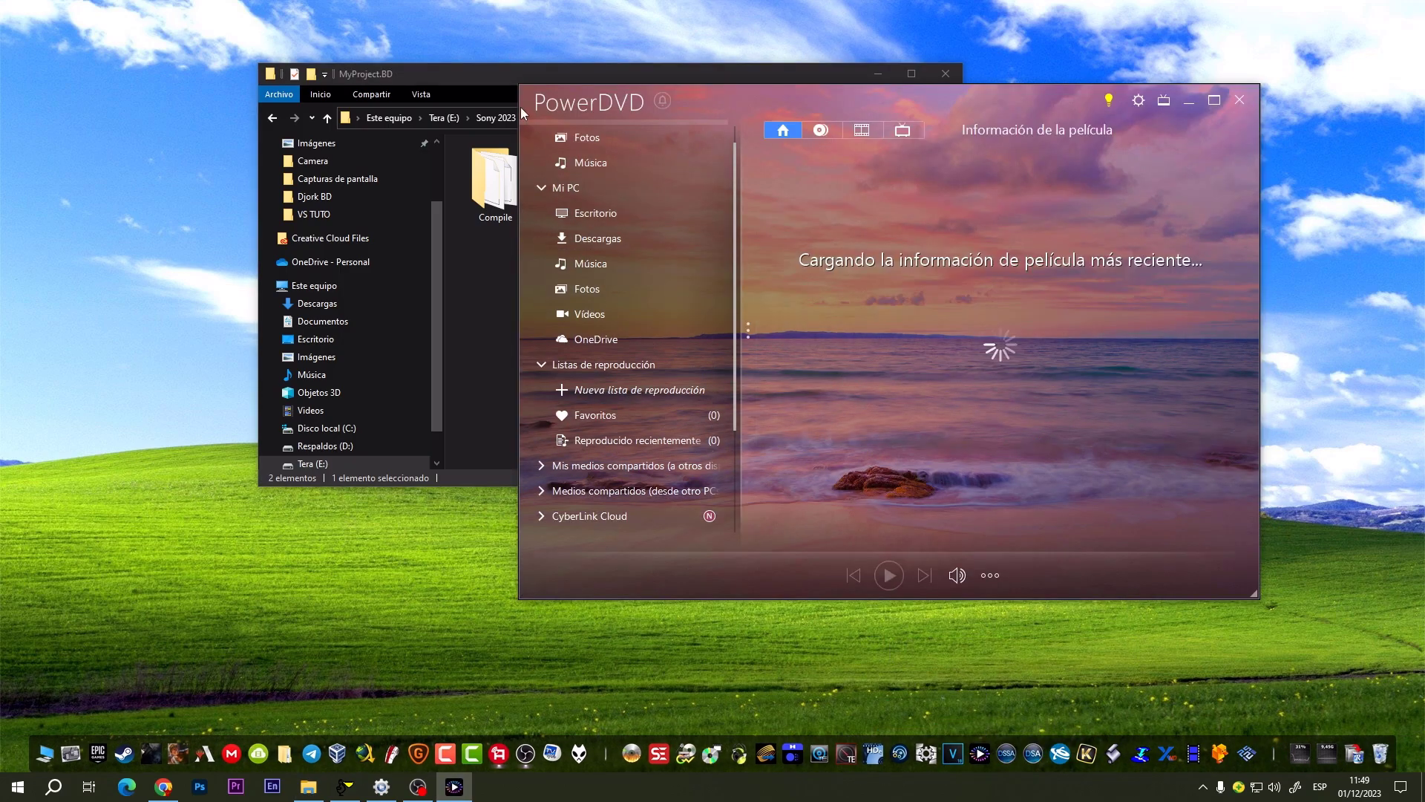
pyautogui.moveTo(497, 70); pyautogui.dragTo(238, 88)
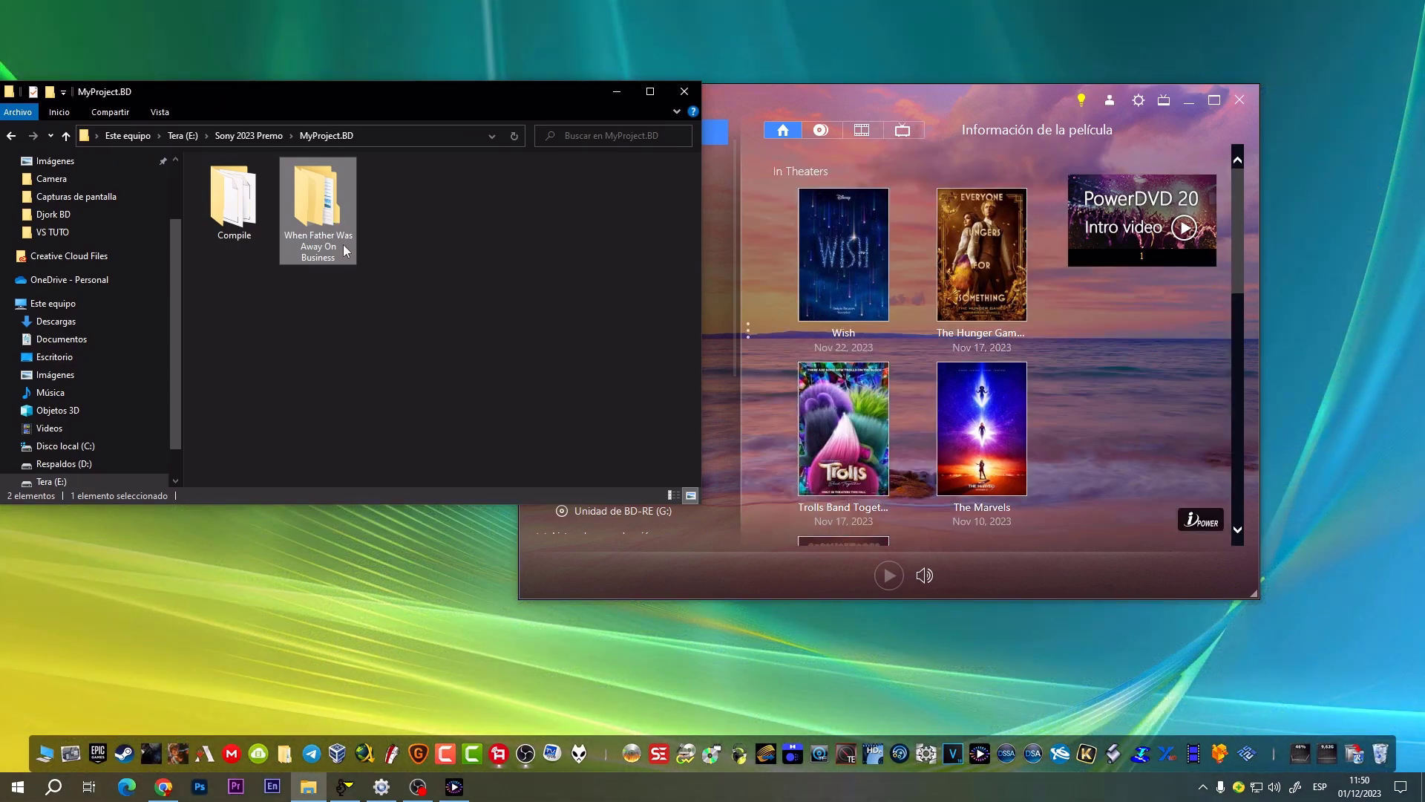
pyautogui.moveTo(337, 236)
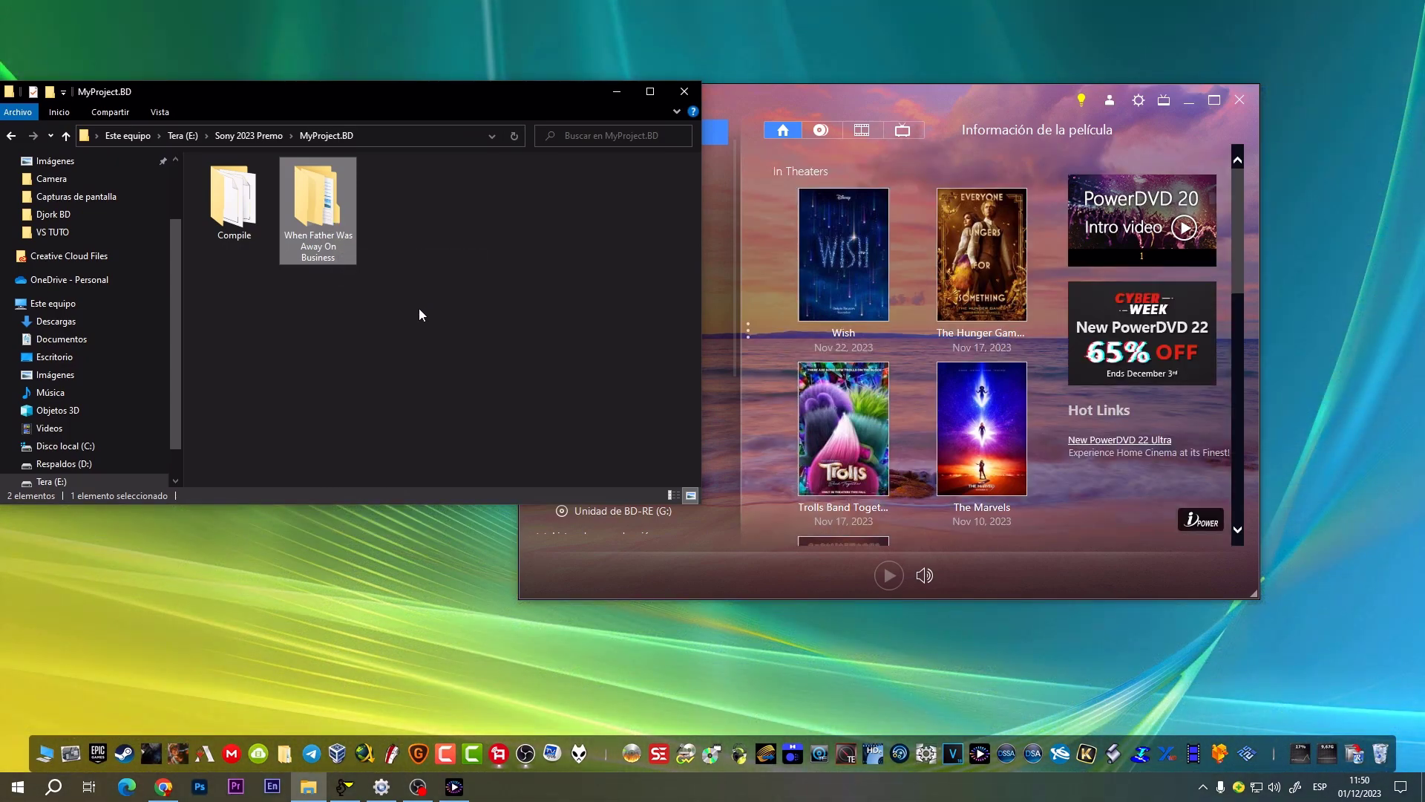
pyautogui.moveTo(319, 202); pyautogui.dragTo(928, 336)
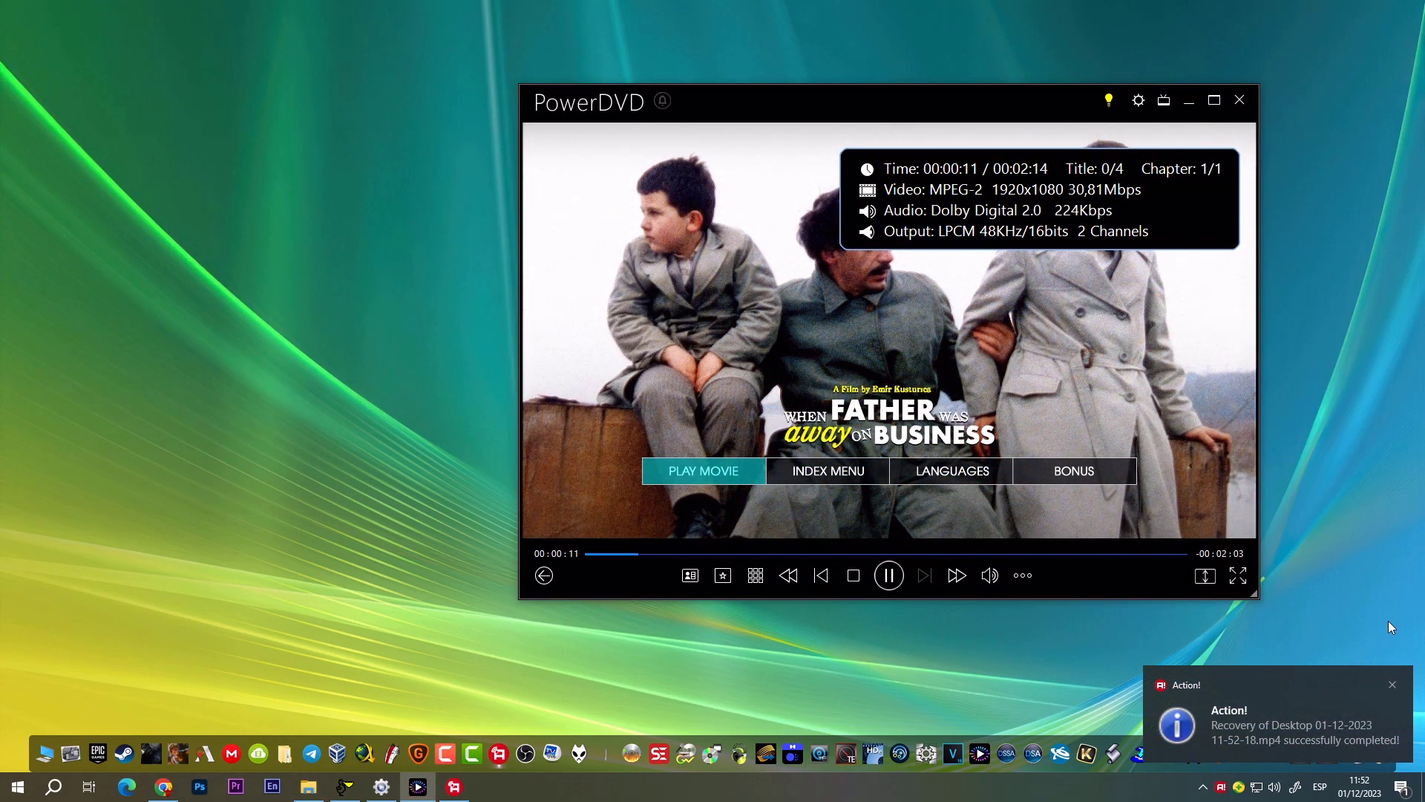
# Step: Test moving the highlight among PLAY MOVIE, INDEX MENU and LANGUAGES in the disc's main menu
pyautogui.click(1392, 684)
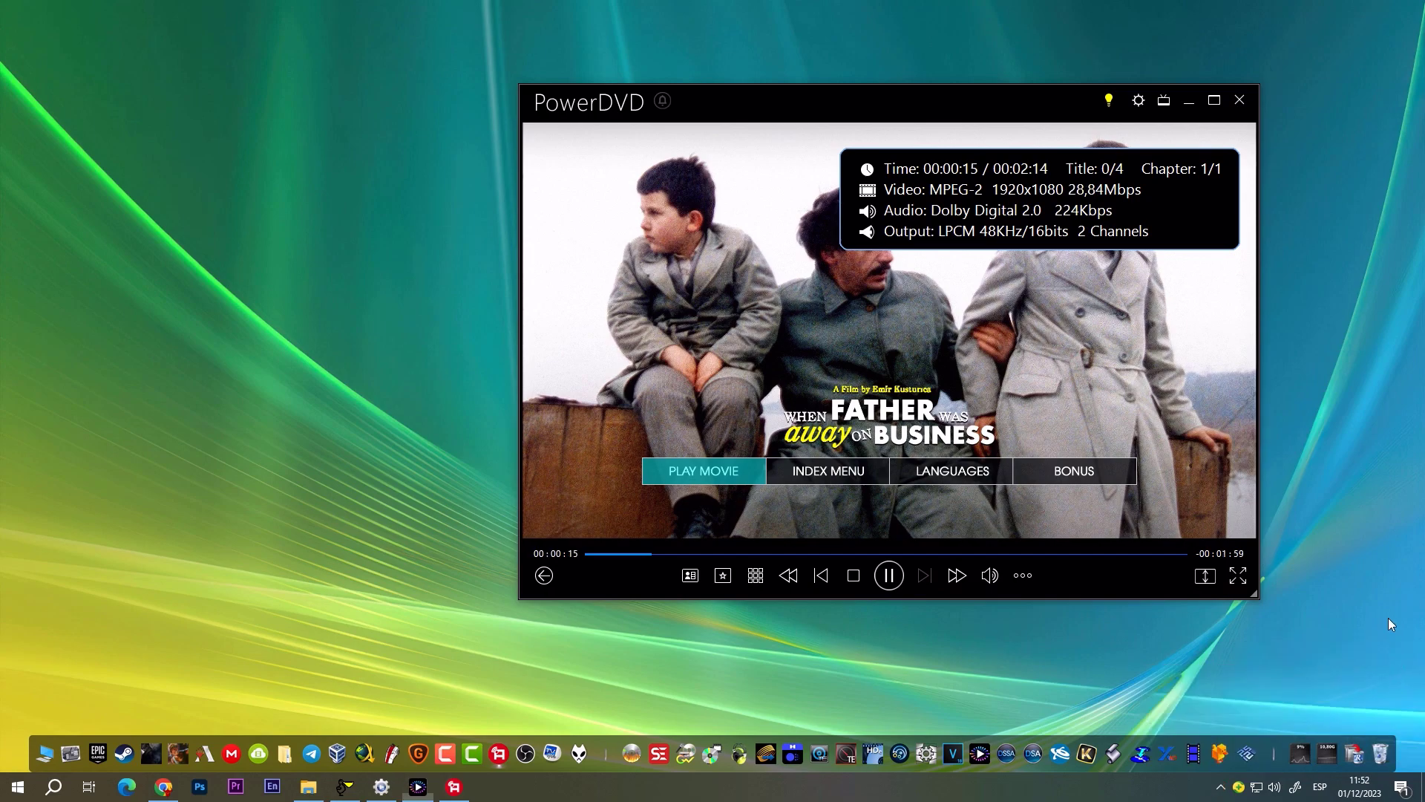
pyautogui.moveTo(948, 101); pyautogui.dragTo(858, 105)
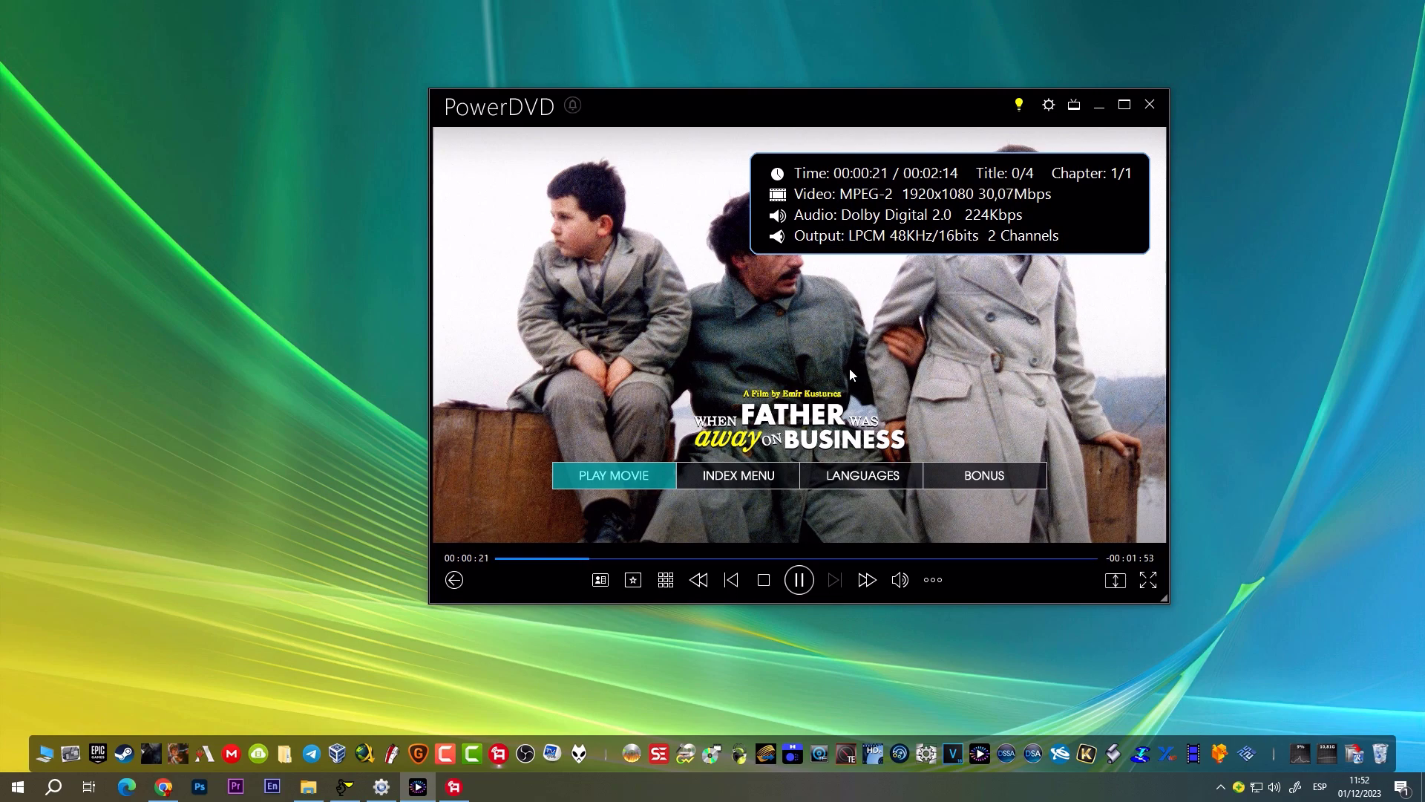
pyautogui.press('Right')
pyautogui.press('Right')
pyautogui.press('Right')
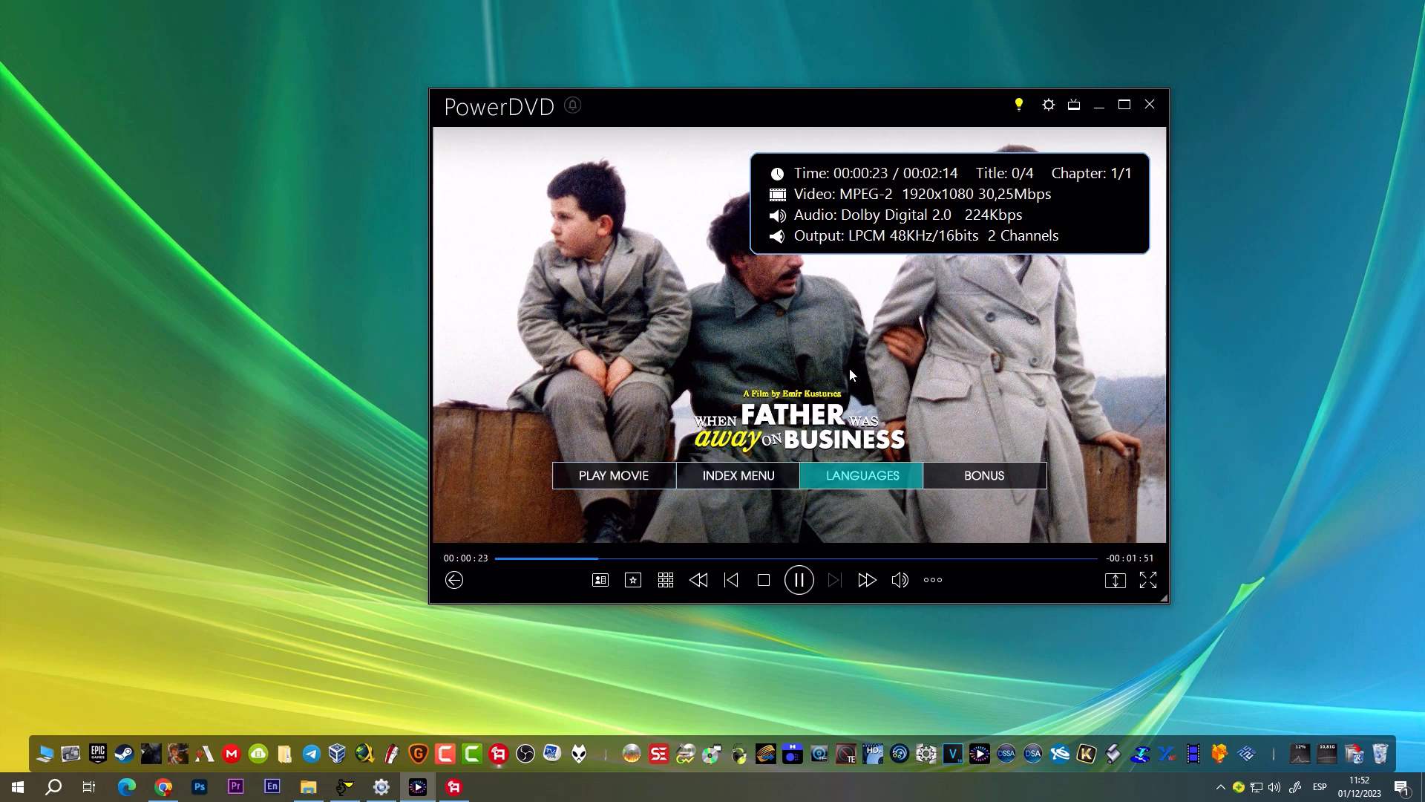
pyautogui.press('Left')
pyautogui.press('Left')
pyautogui.press('Left')
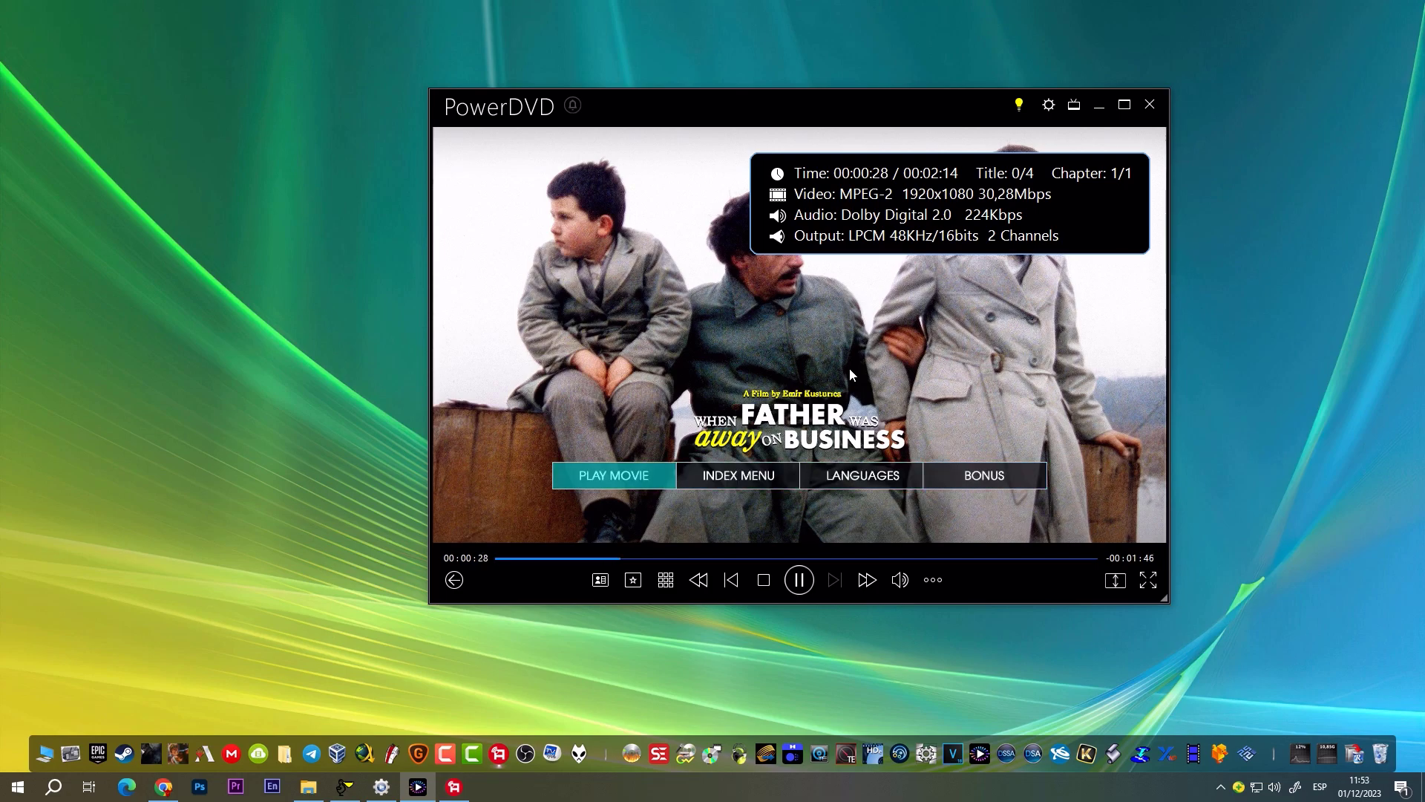
pyautogui.press('Right')
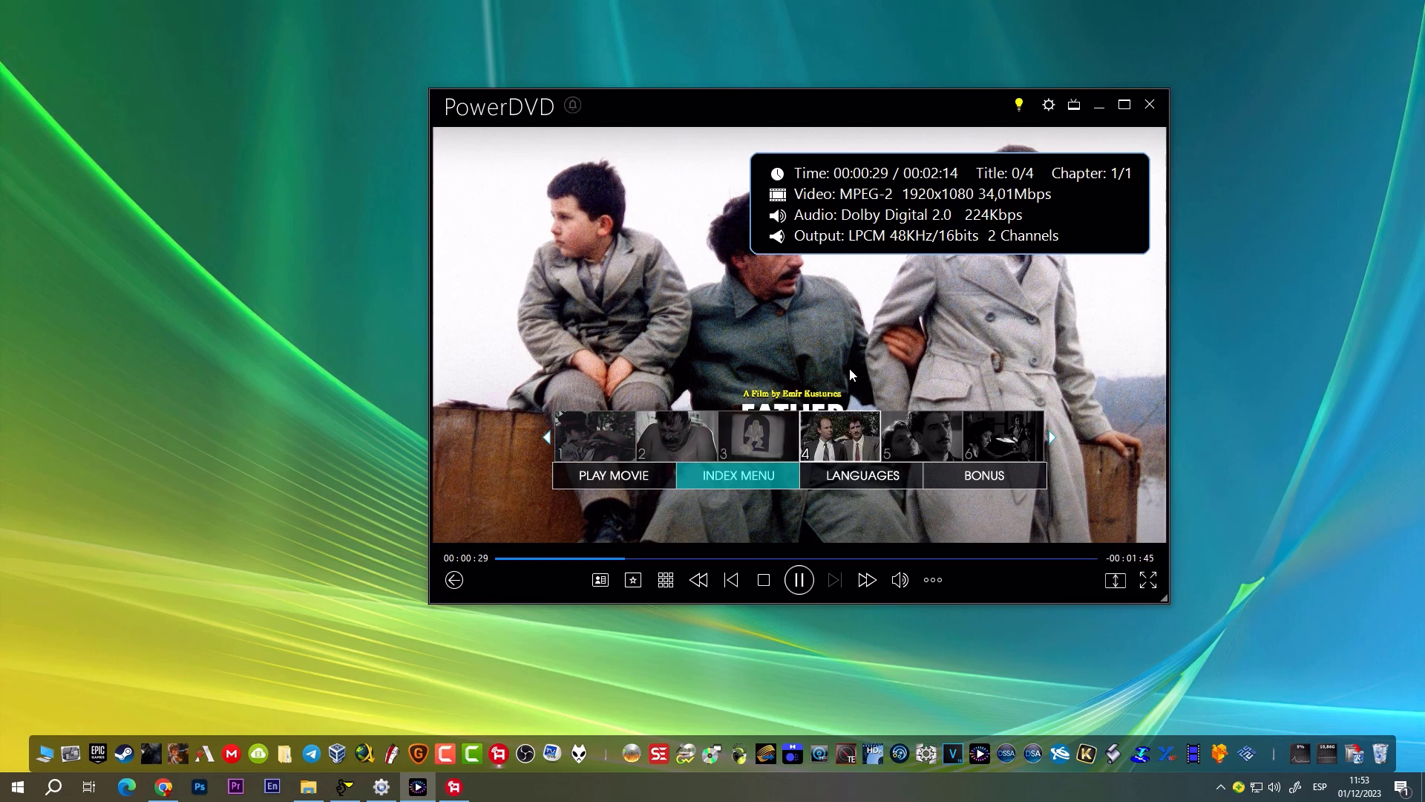
# Step: Start the film with PLAY MOVIE and check the pop-up menu's INDEX MENU during playback
pyautogui.press('Left')
pyautogui.press('Return')
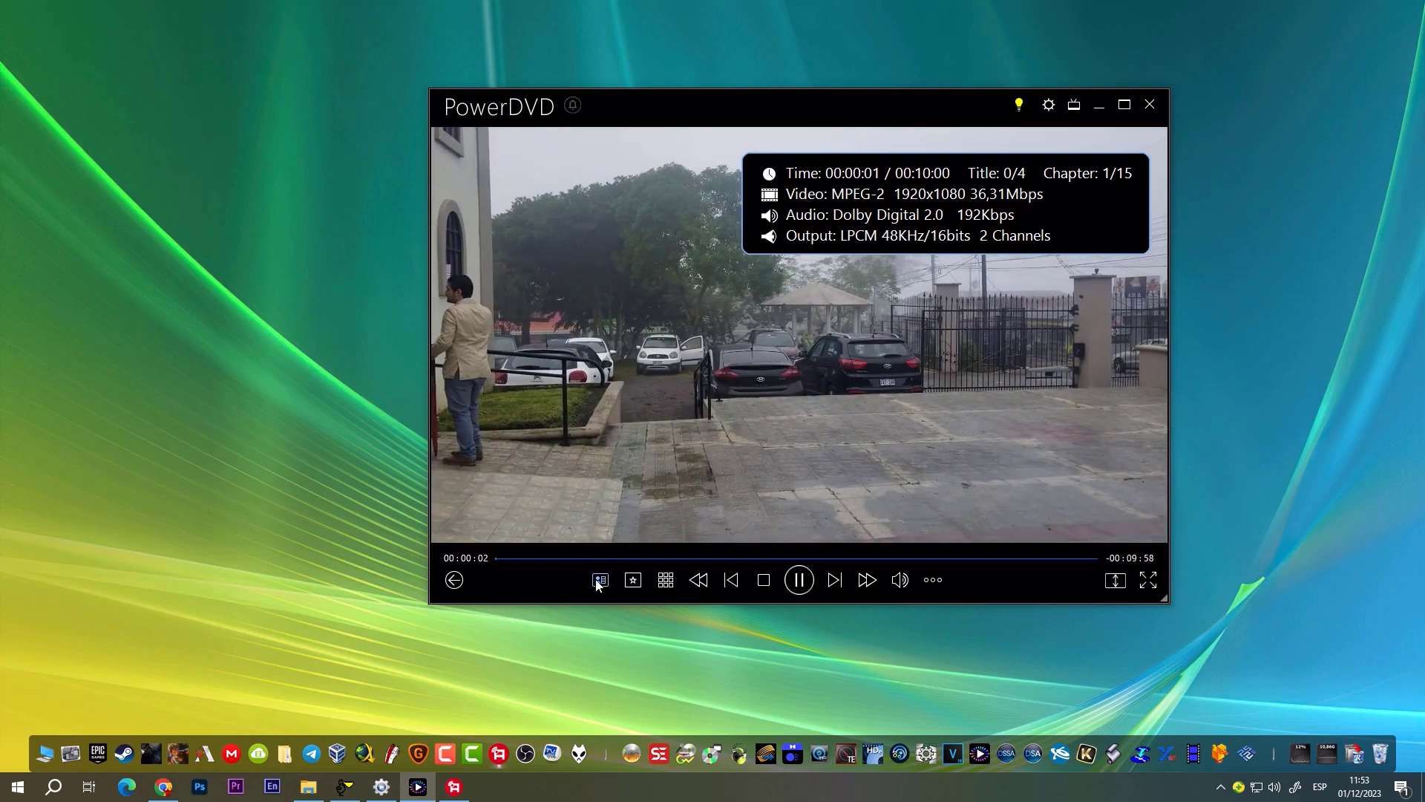
pyautogui.press('Right')
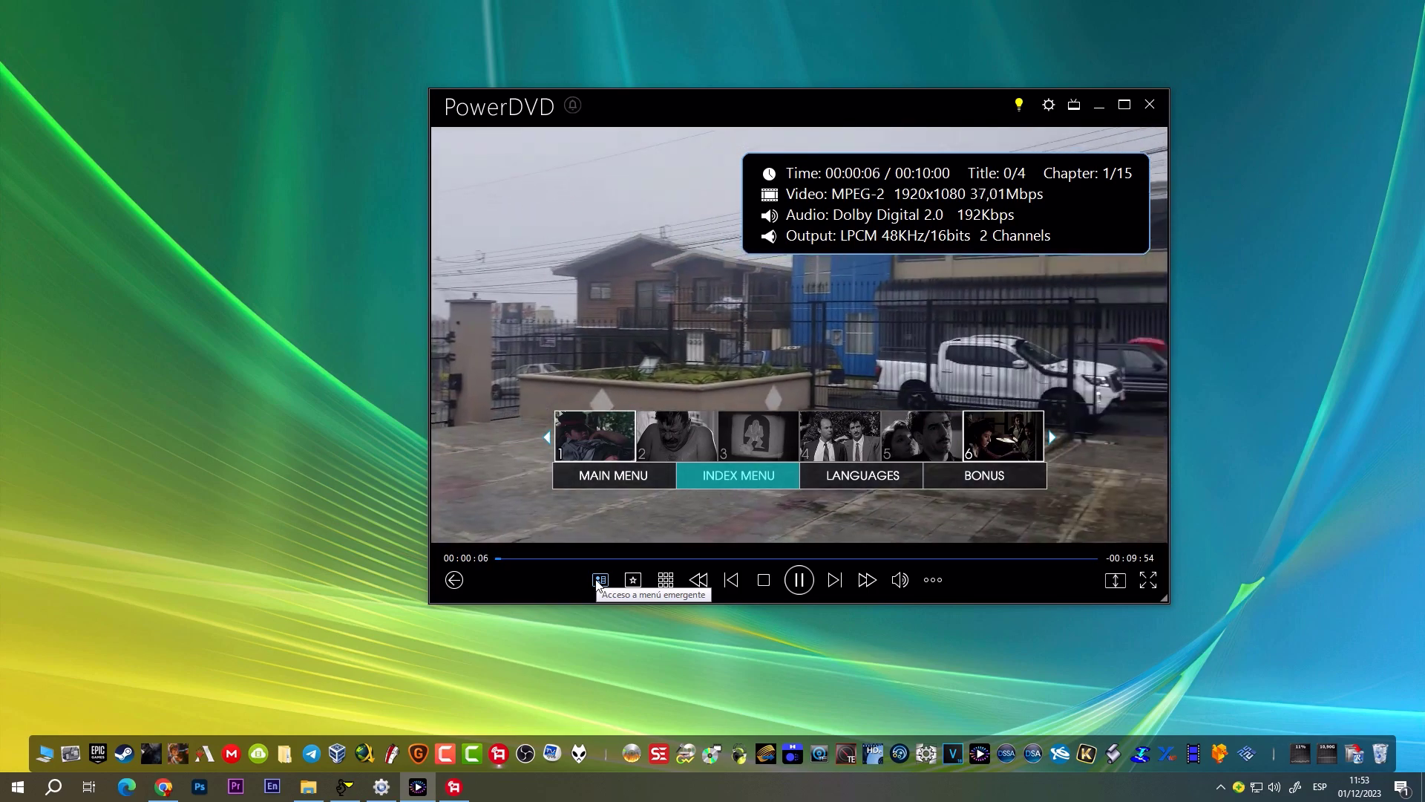
pyautogui.press('Right')
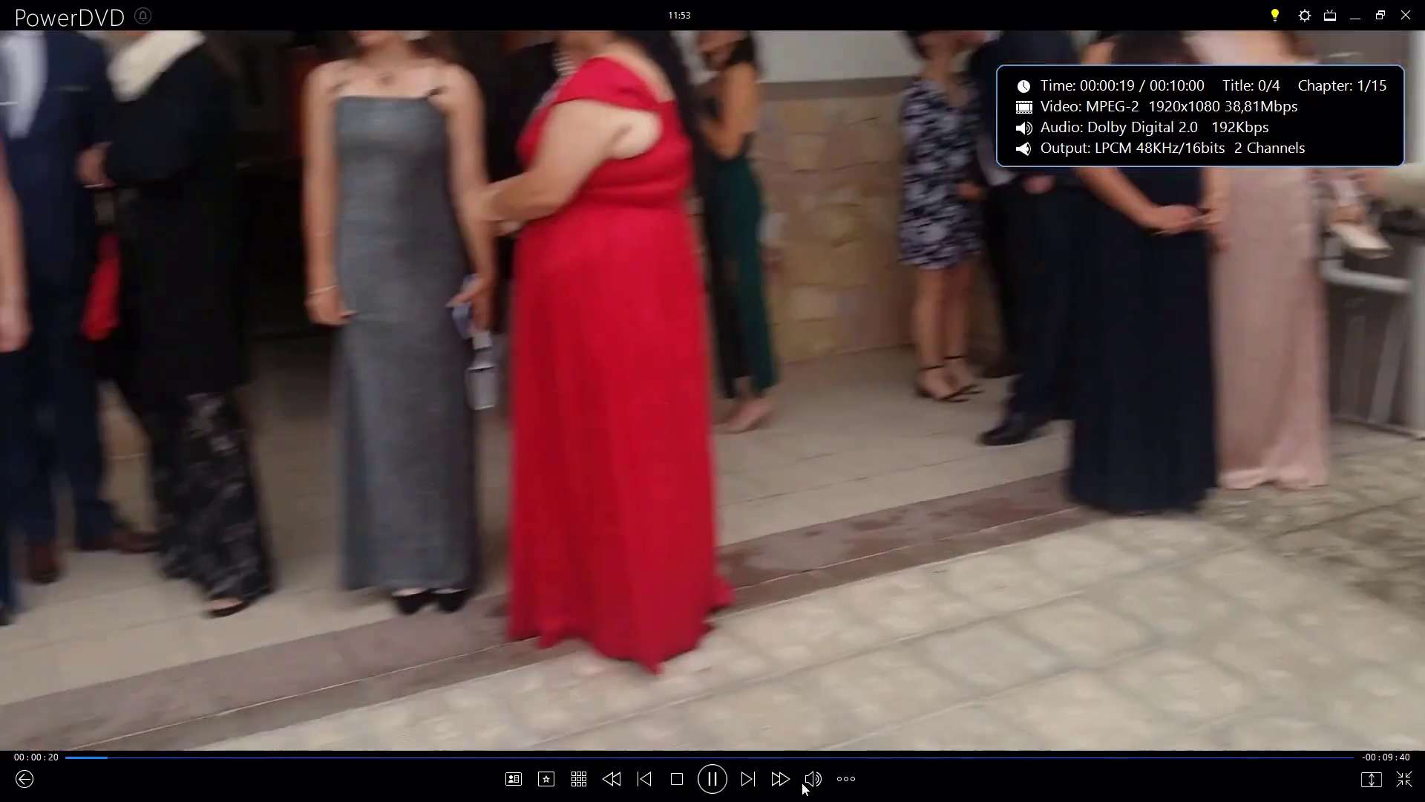
# Step: Set the playback volume to 44 and leave full-screen view
pyautogui.moveTo(811, 780)
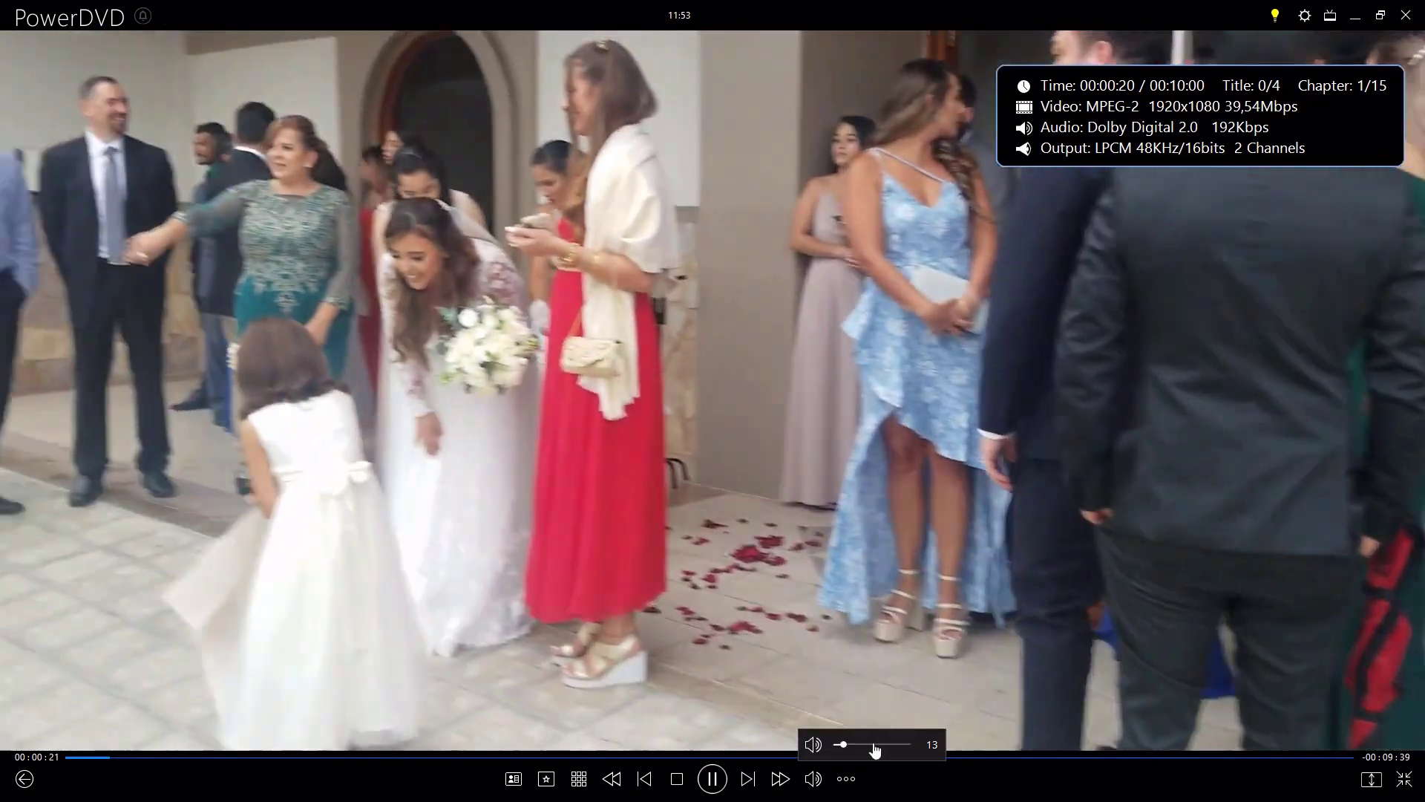
pyautogui.click(873, 745)
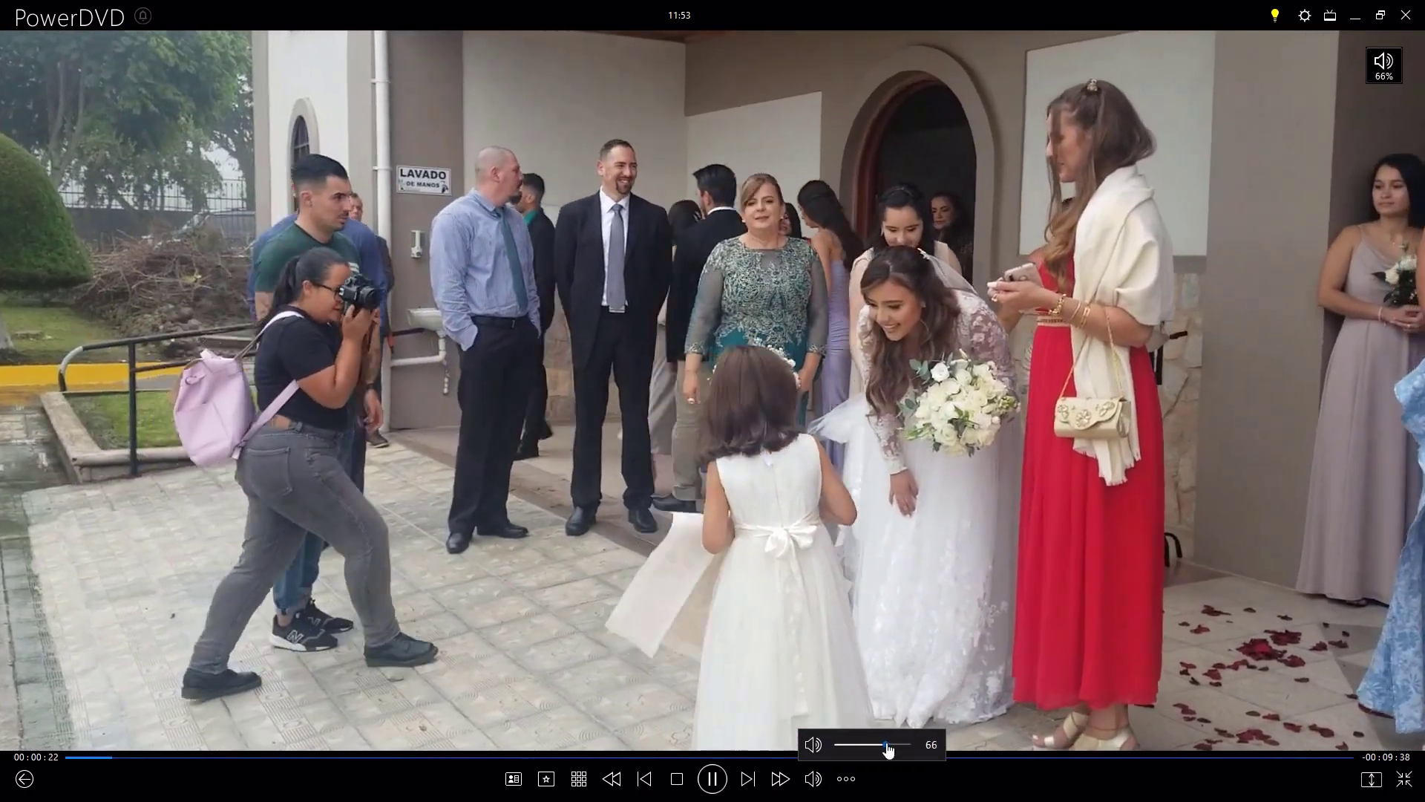
pyautogui.moveTo(874, 745)
pyautogui.mouseDown()
pyautogui.moveTo(896, 745)
pyautogui.moveTo(868, 744)
pyautogui.mouseUp()
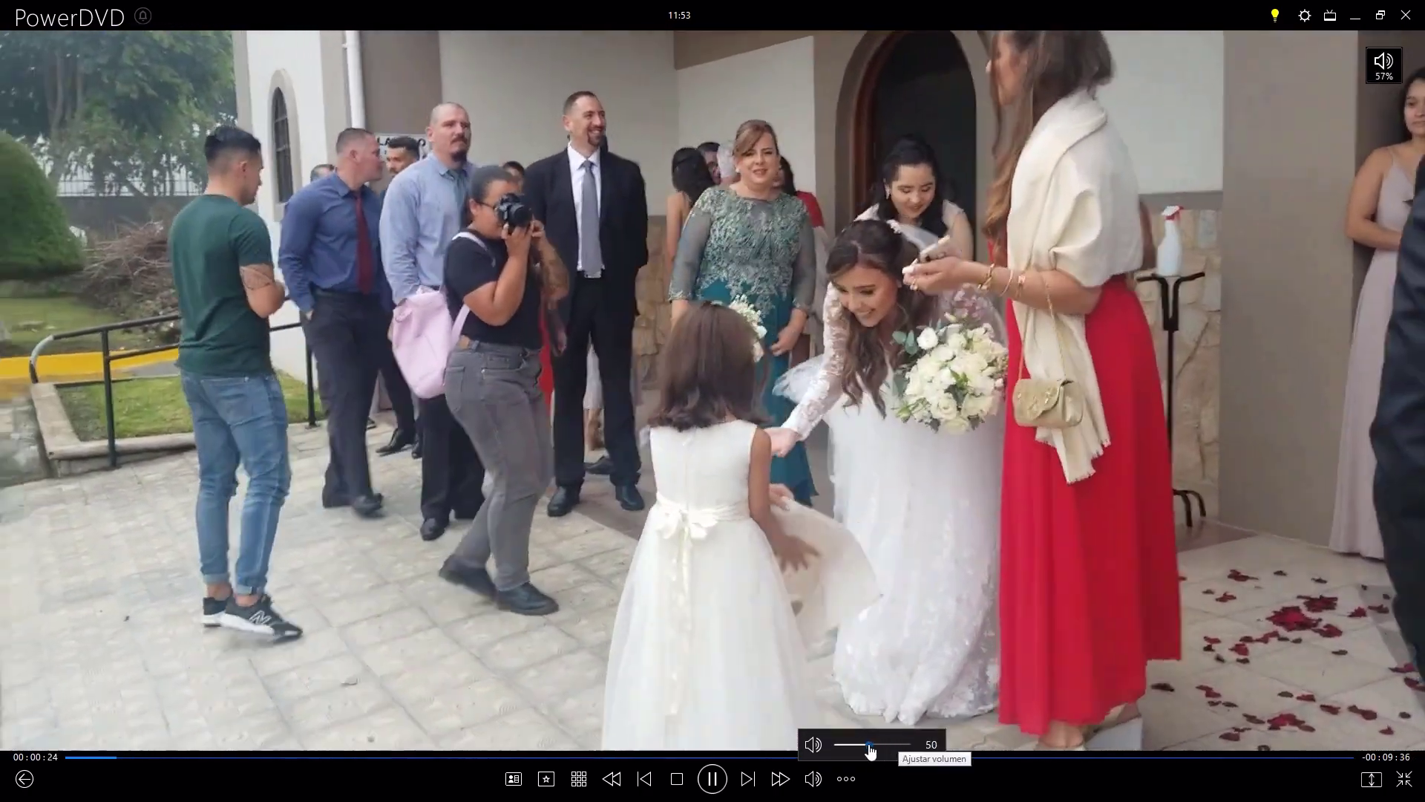
pyautogui.press('Tab')
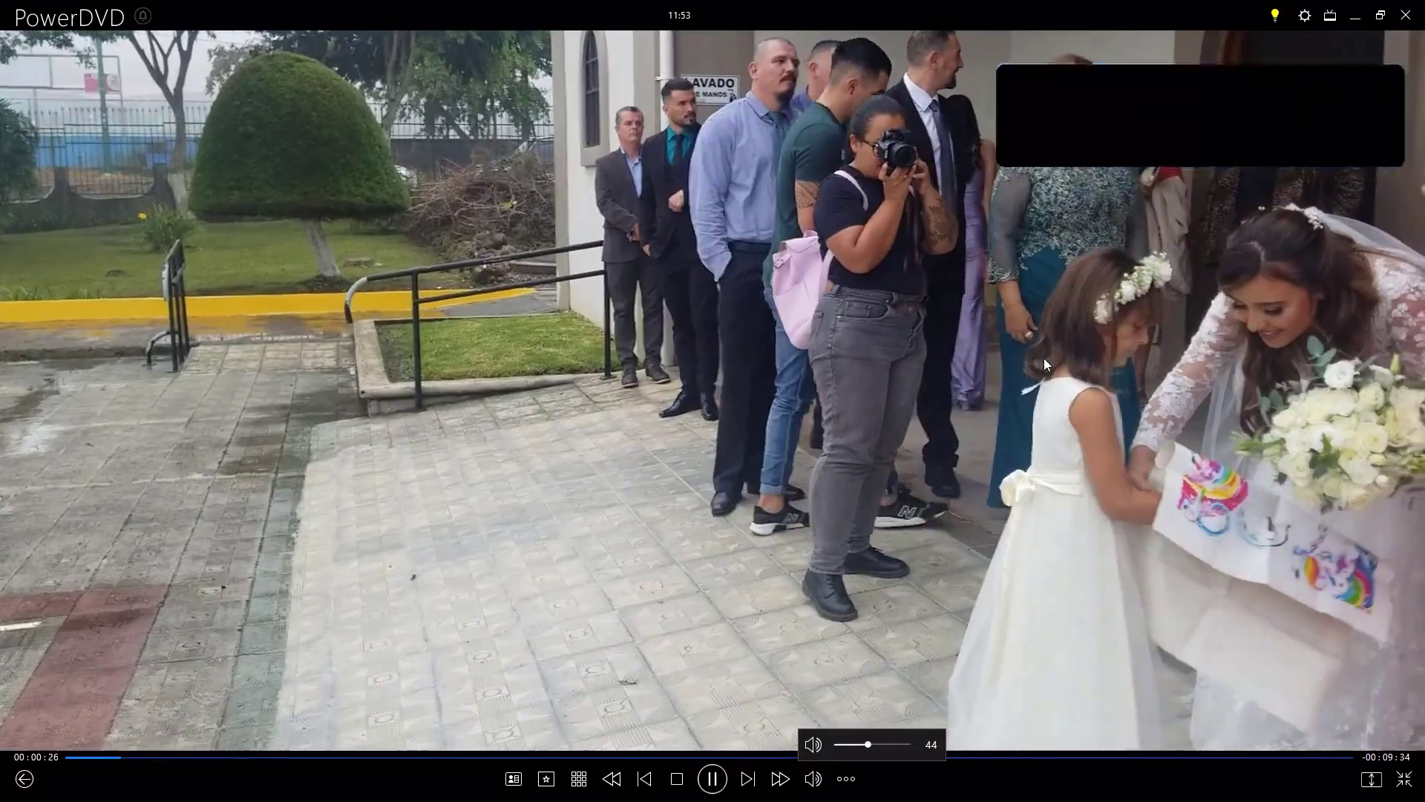
pyautogui.press('Escape')
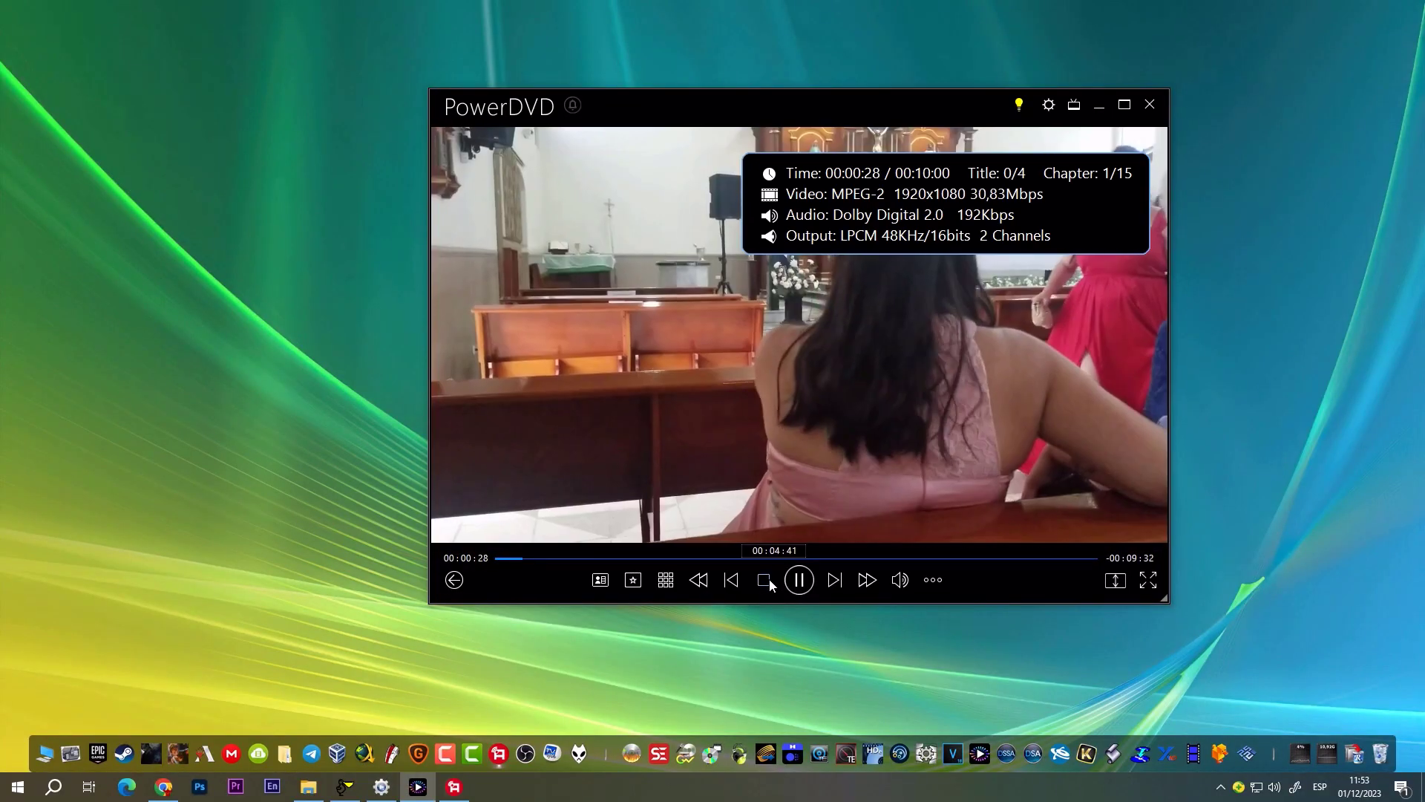